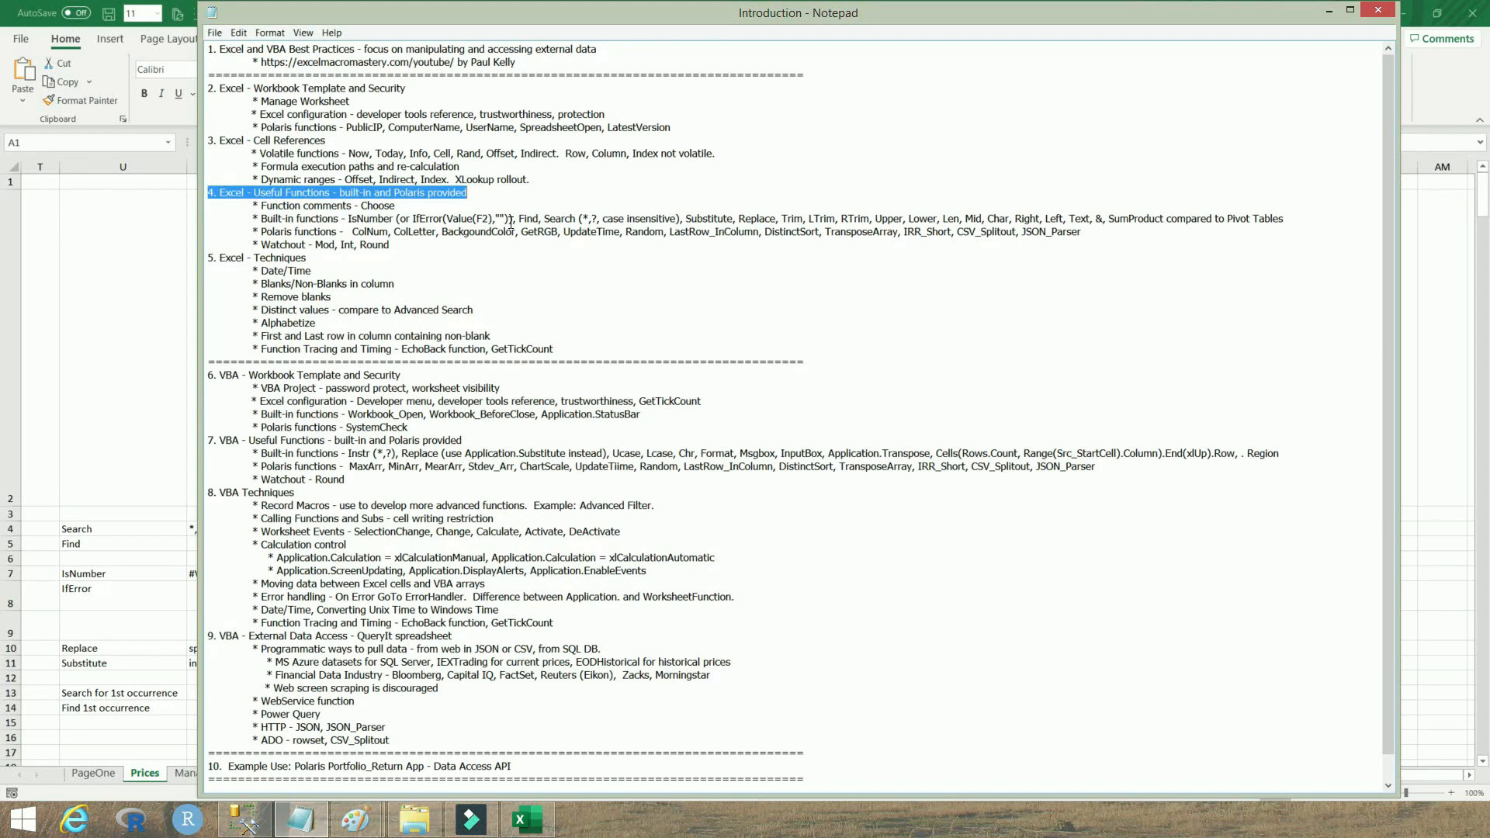
Switch to Paint and scroll through the 'Excel and VBA Best Practices' title image, then return to the outline
key(alt+Tab)
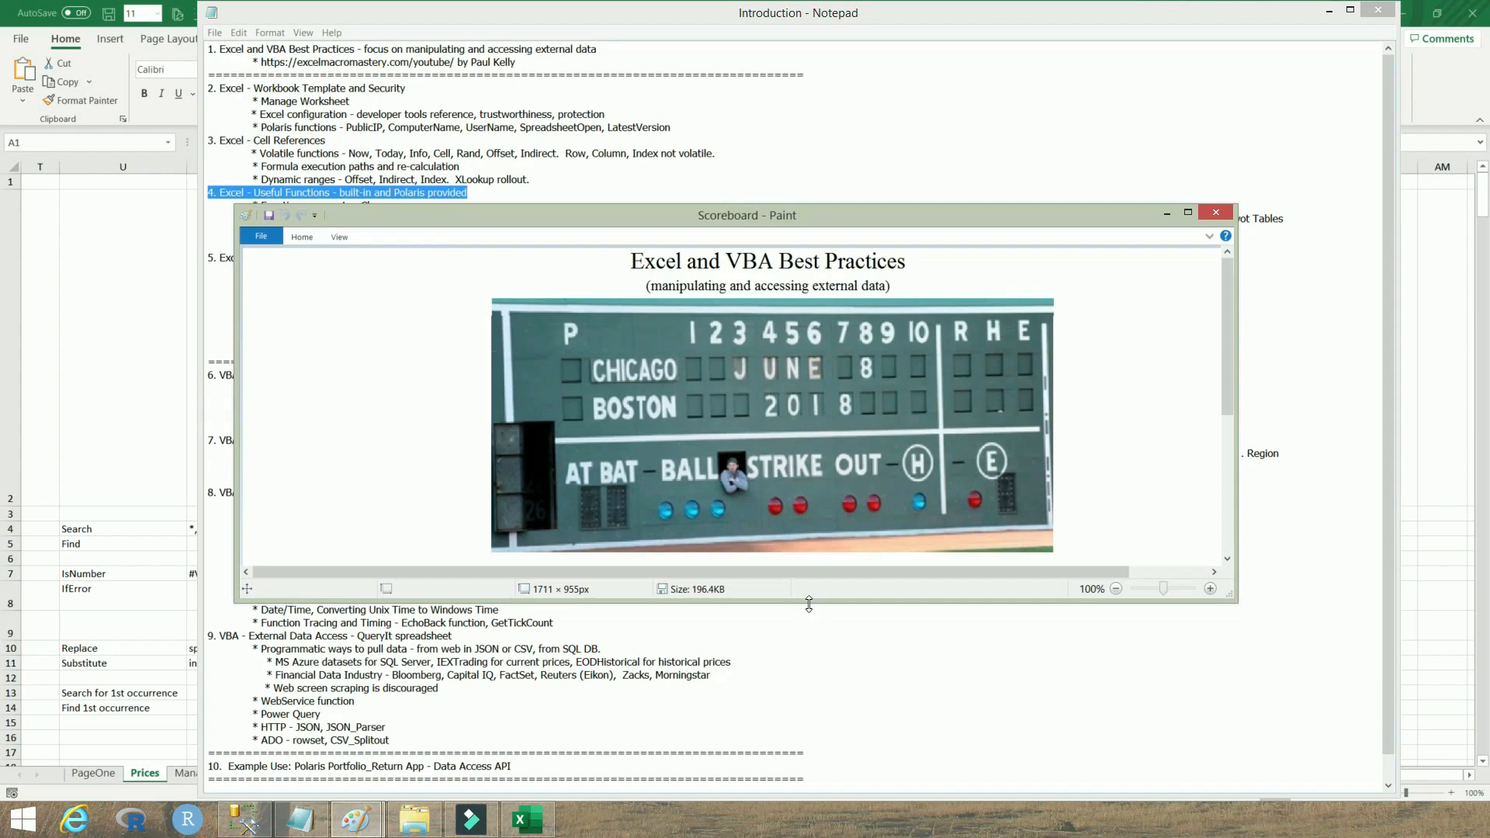
drag(809, 603, 832, 797)
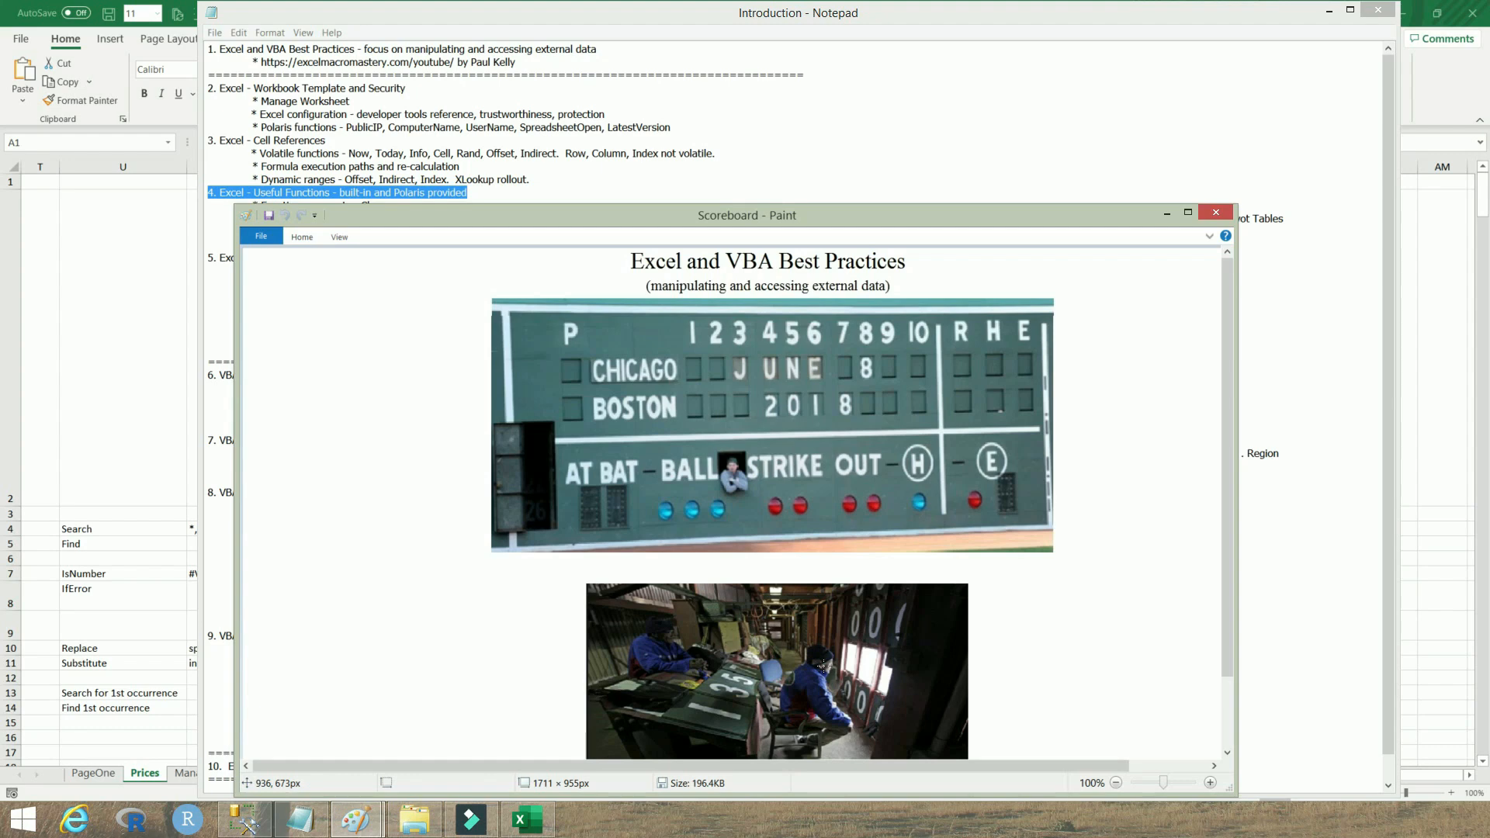
key(alt+Tab)
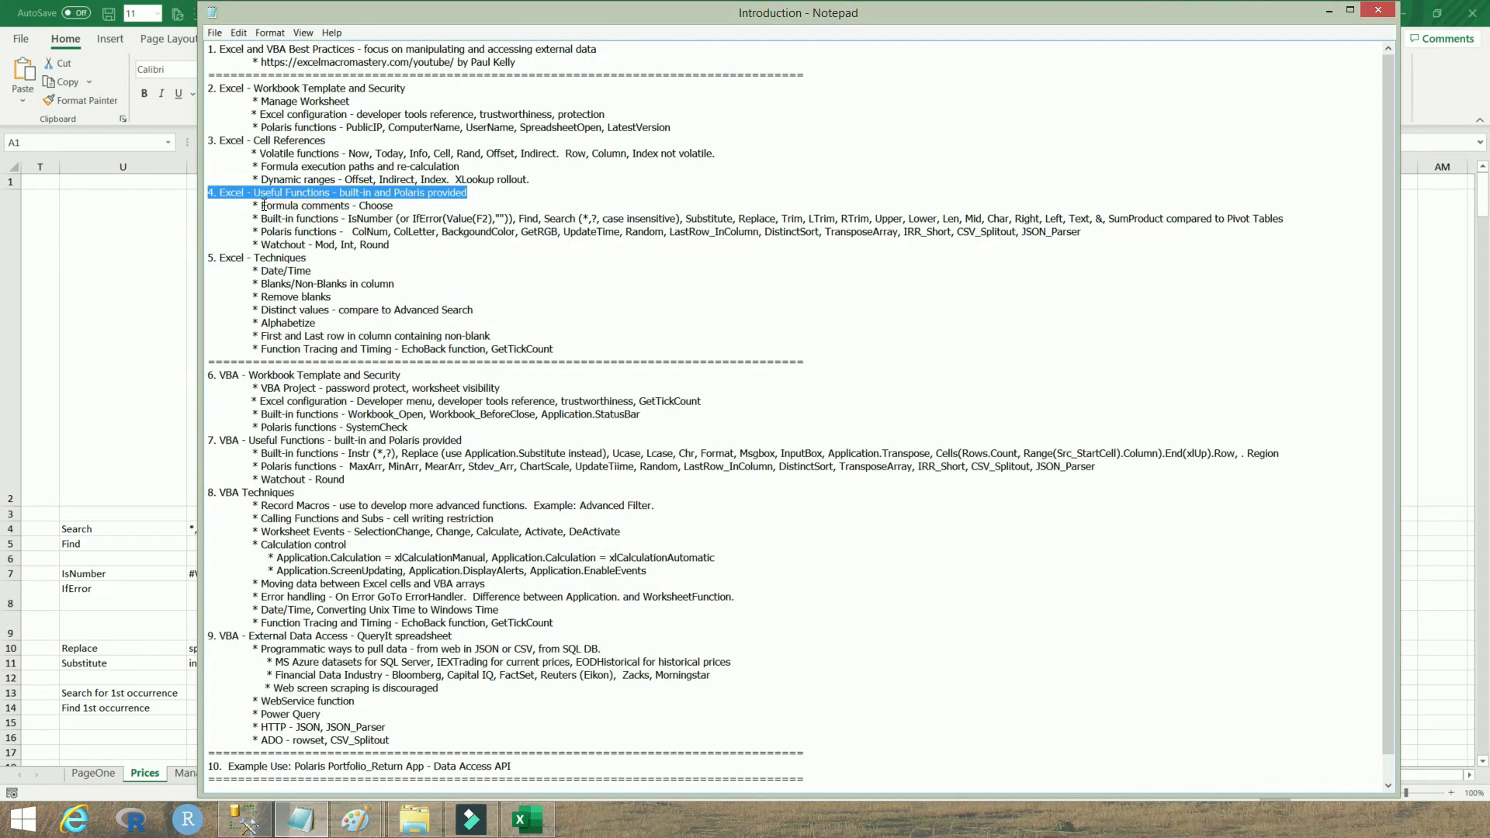
Highlight the 'Formula comments - Choose' topic in the outline, then switch to Excel and select cell X4
drag(261, 206, 394, 206)
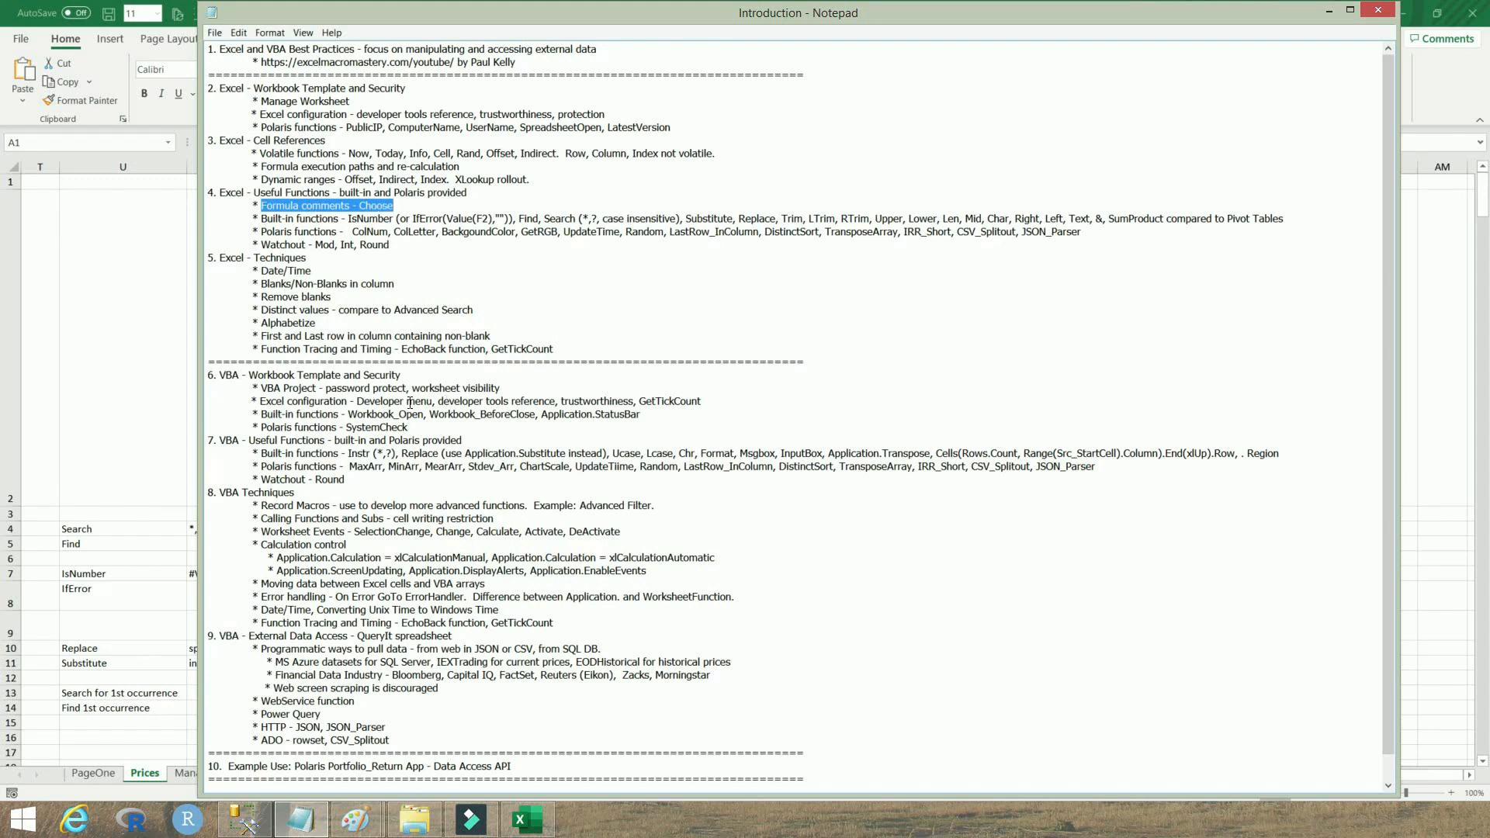
click(194, 365)
click(602, 530)
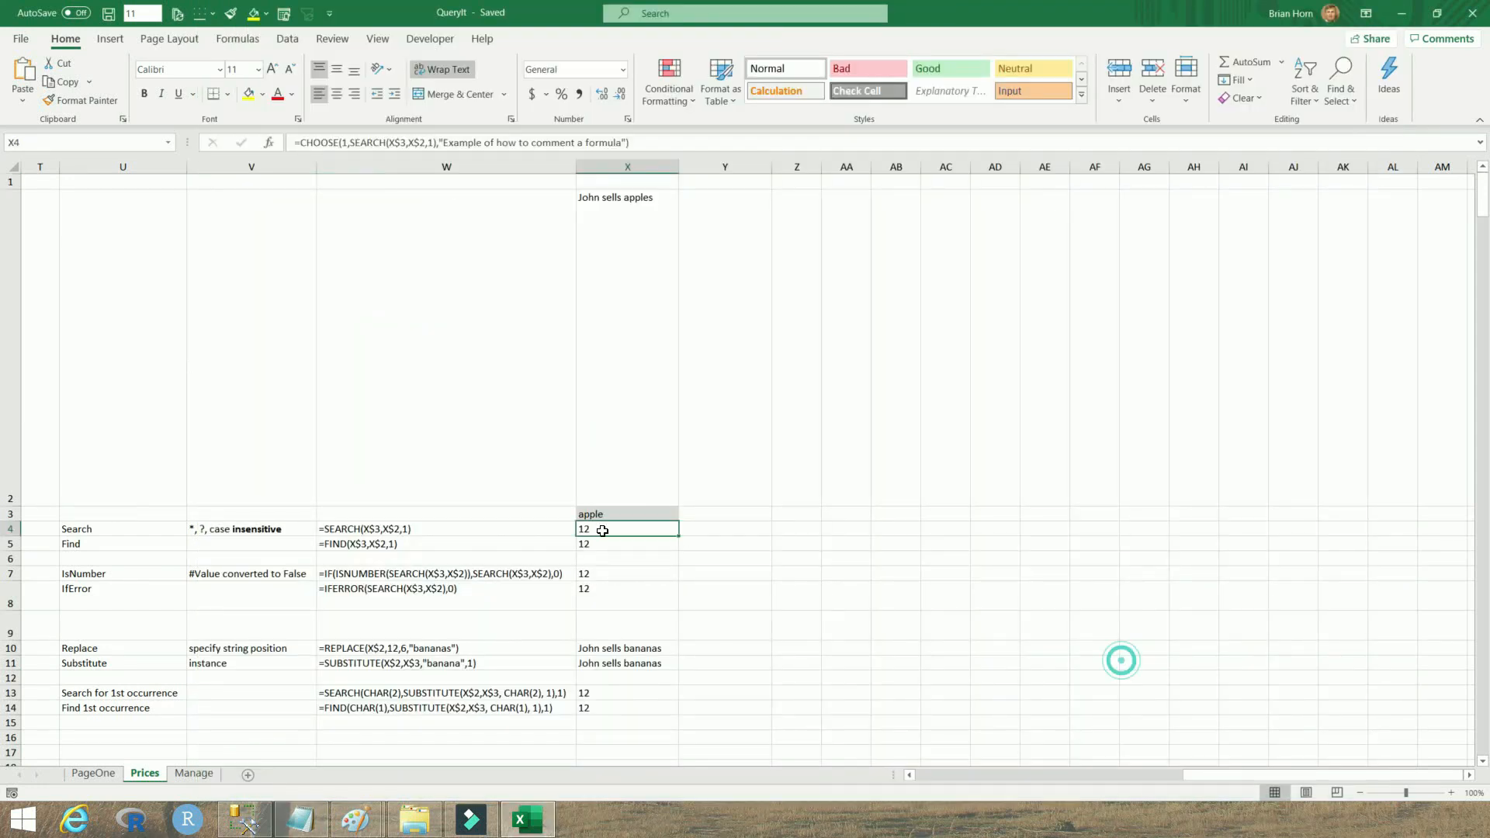
Insert a line break before the comment string in X4's CHOOSE formula, keeping SEARCH(X$3,X$2,1) on the first line
click(341, 142)
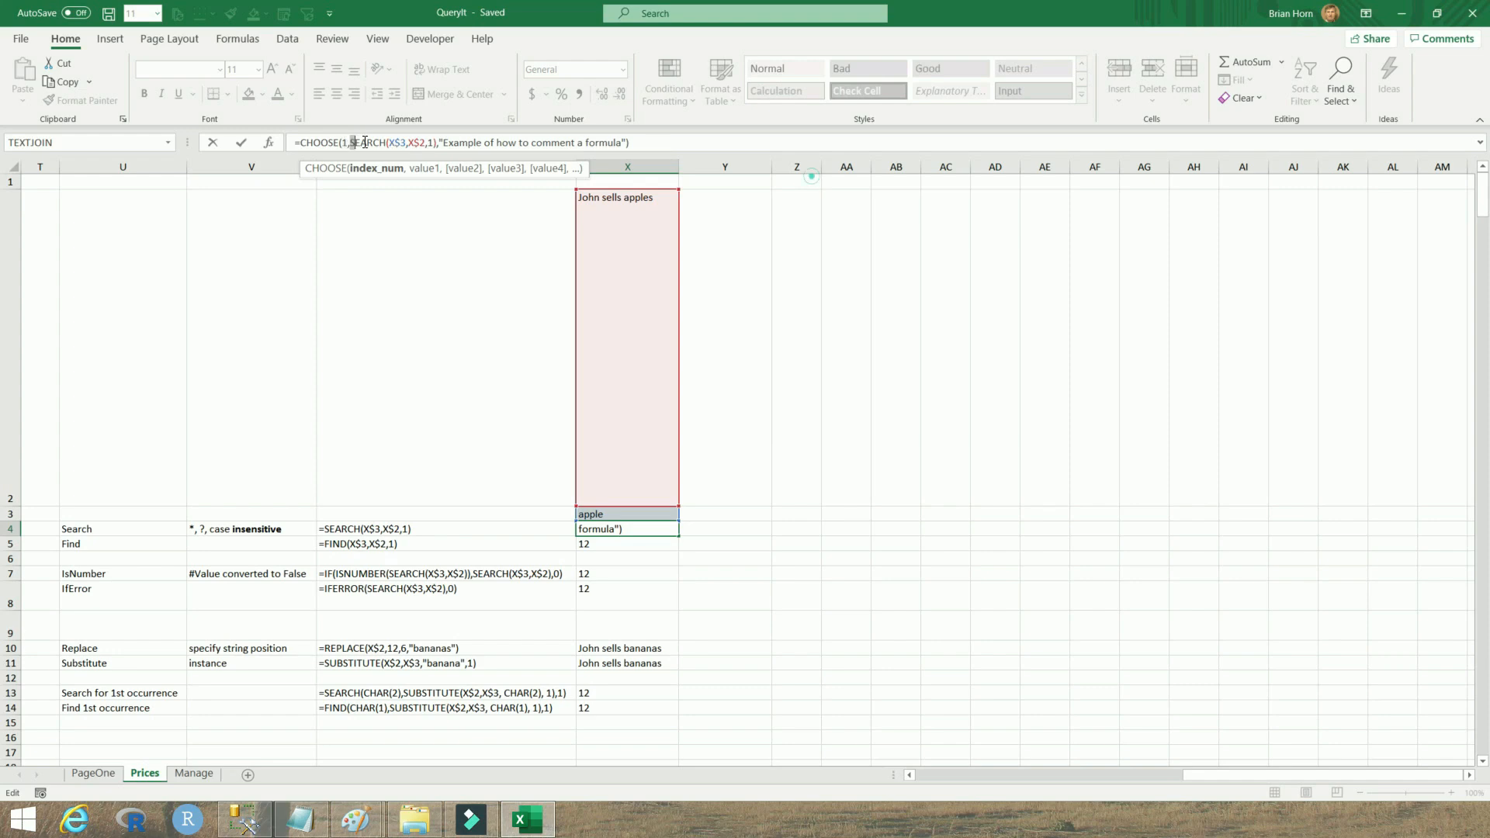
drag(350, 143, 439, 144)
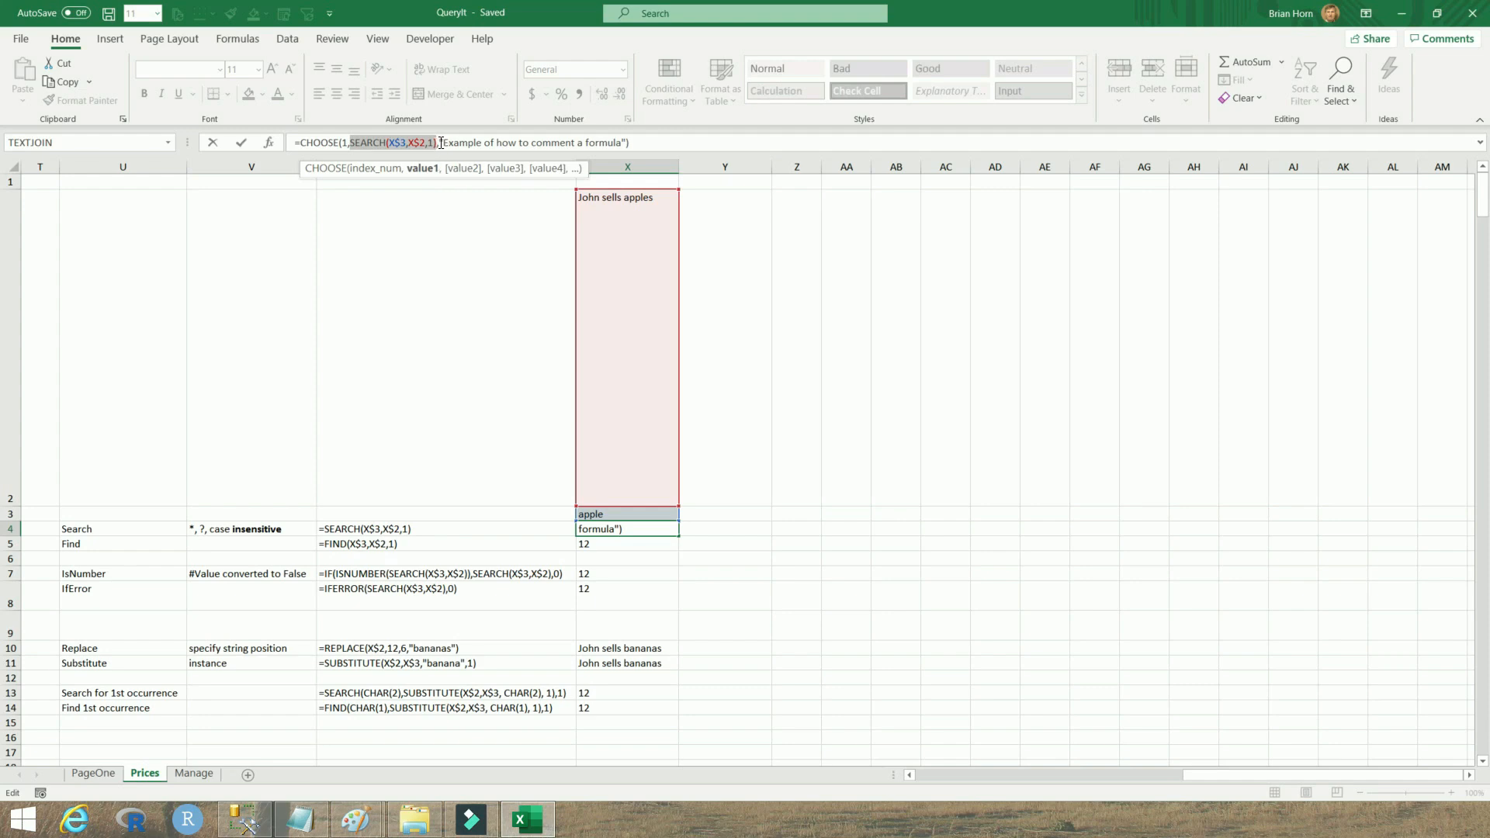
drag(439, 143, 626, 142)
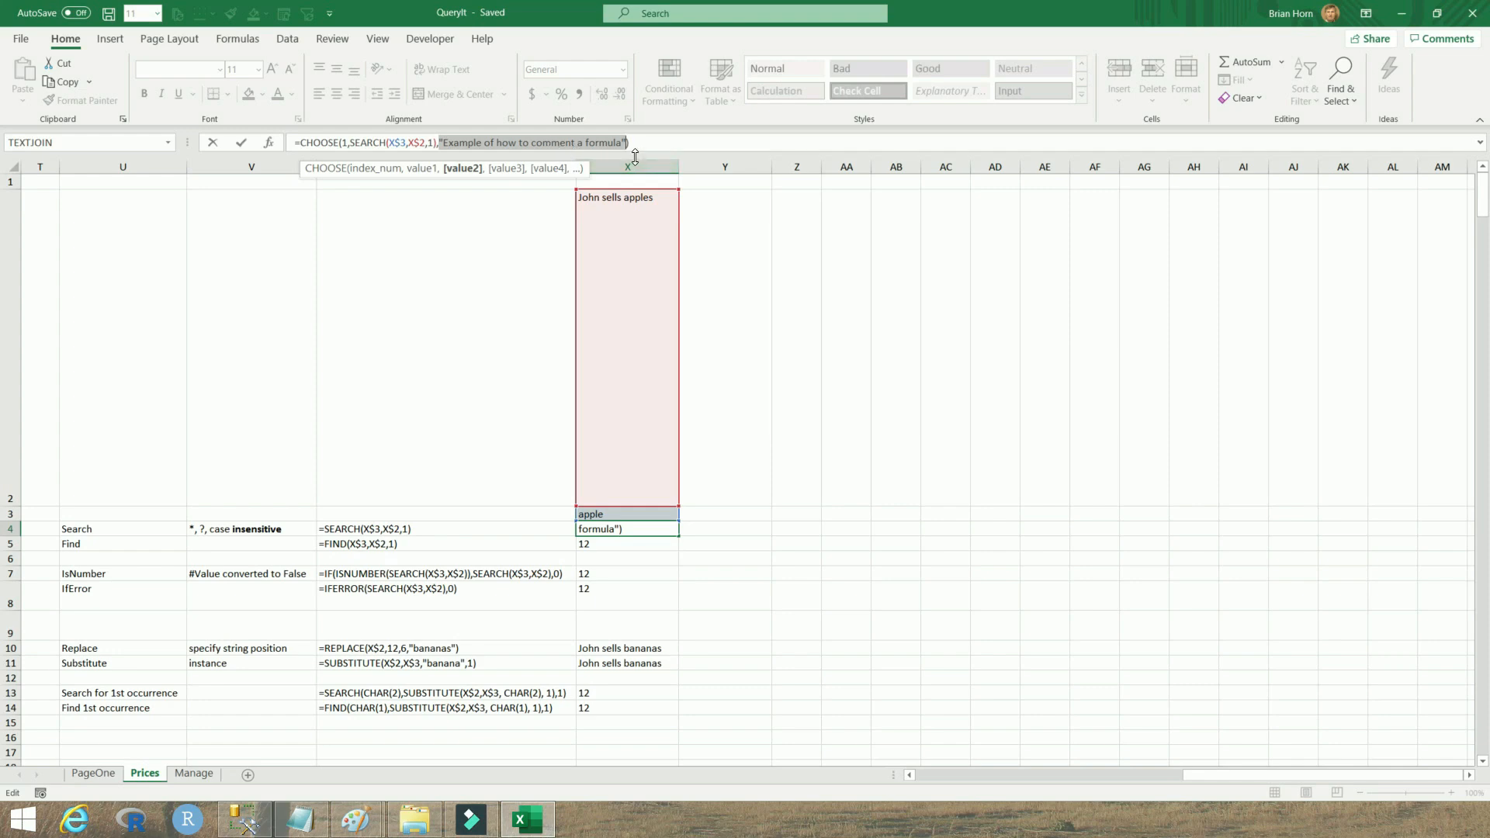
drag(638, 166, 638, 181)
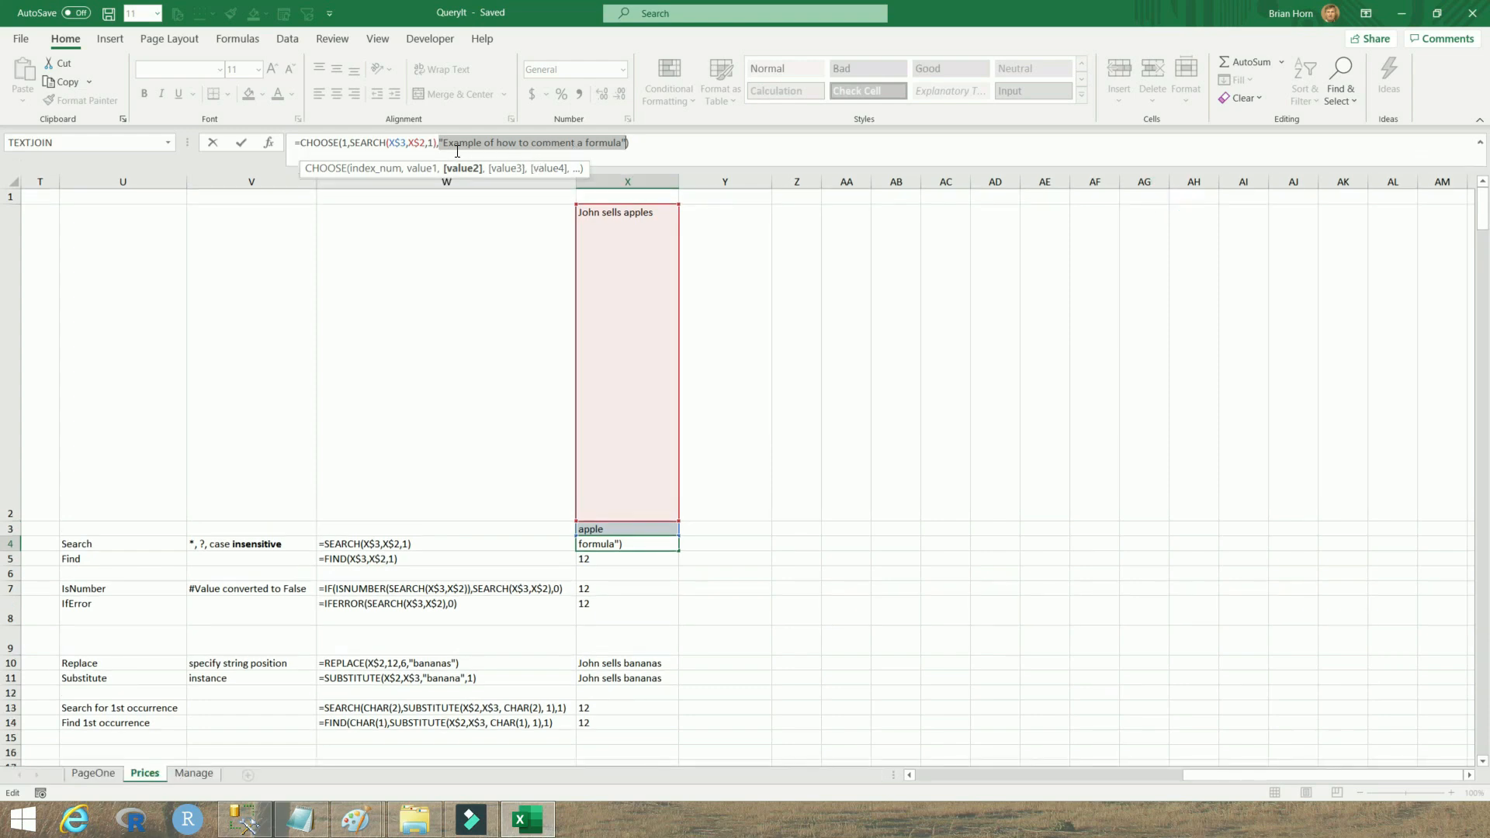
click(439, 142)
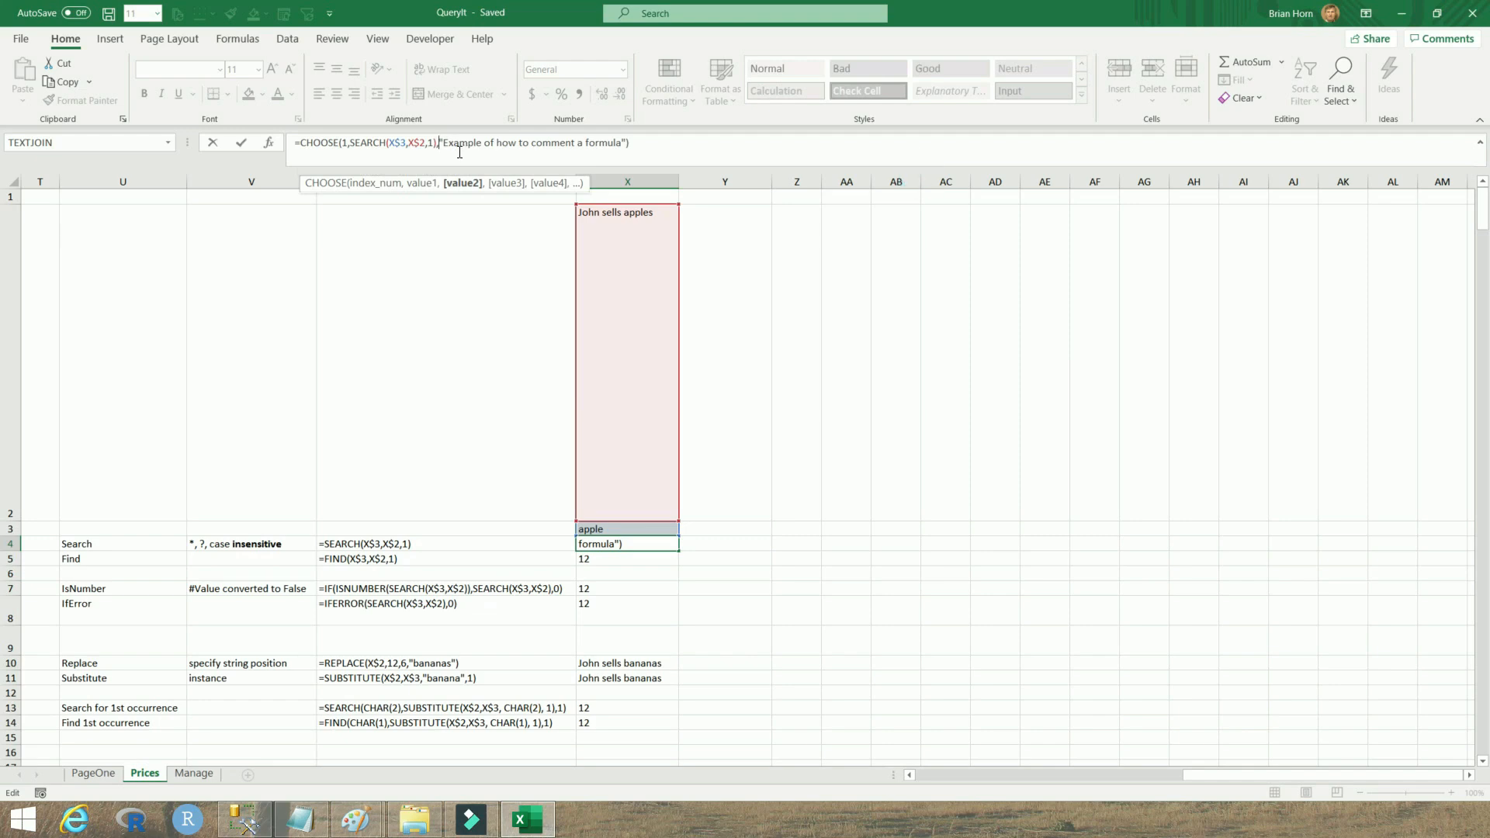
key(alt+Return)
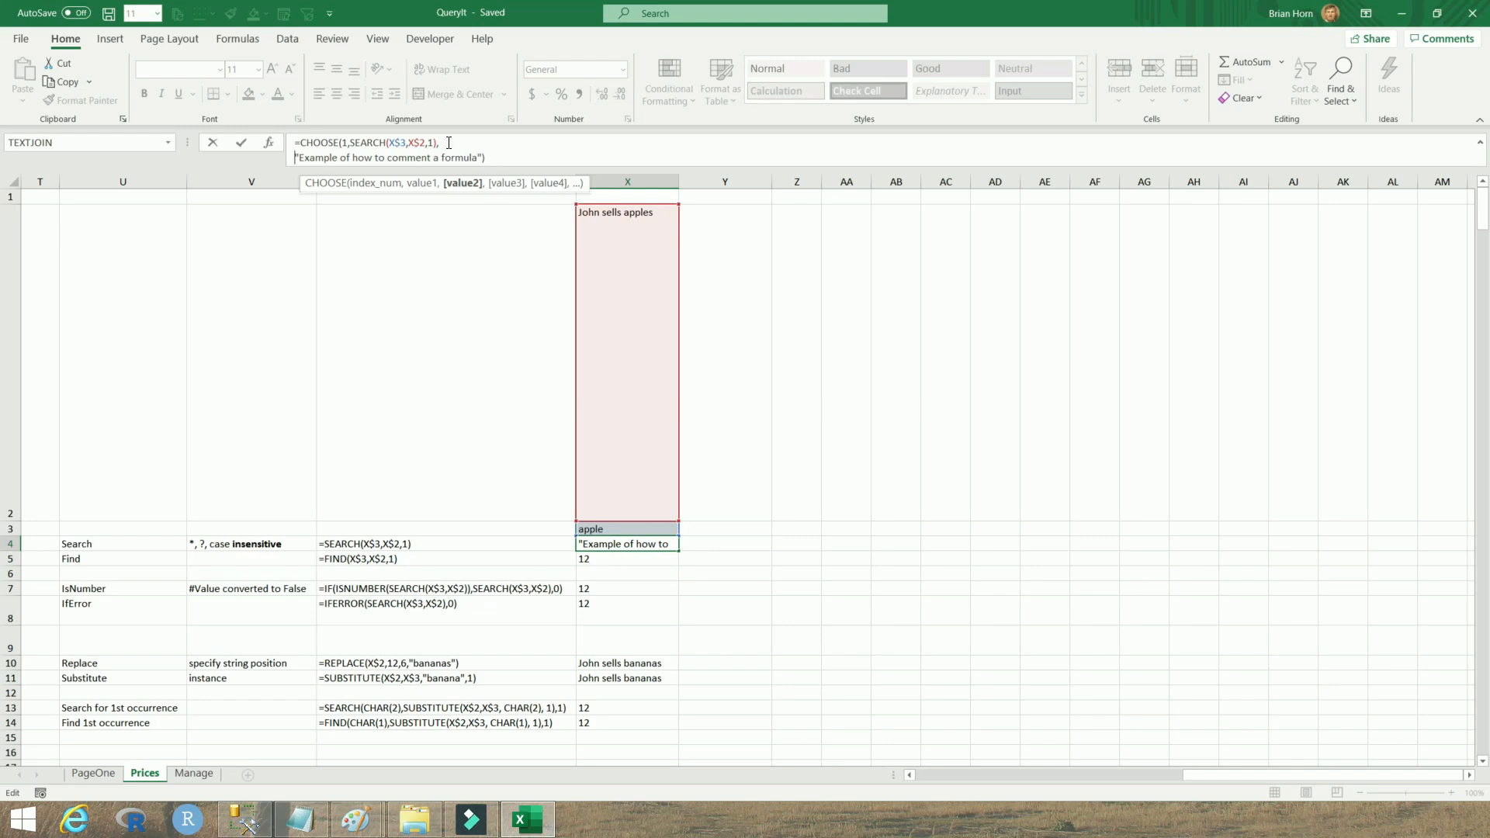
drag(439, 143, 349, 148)
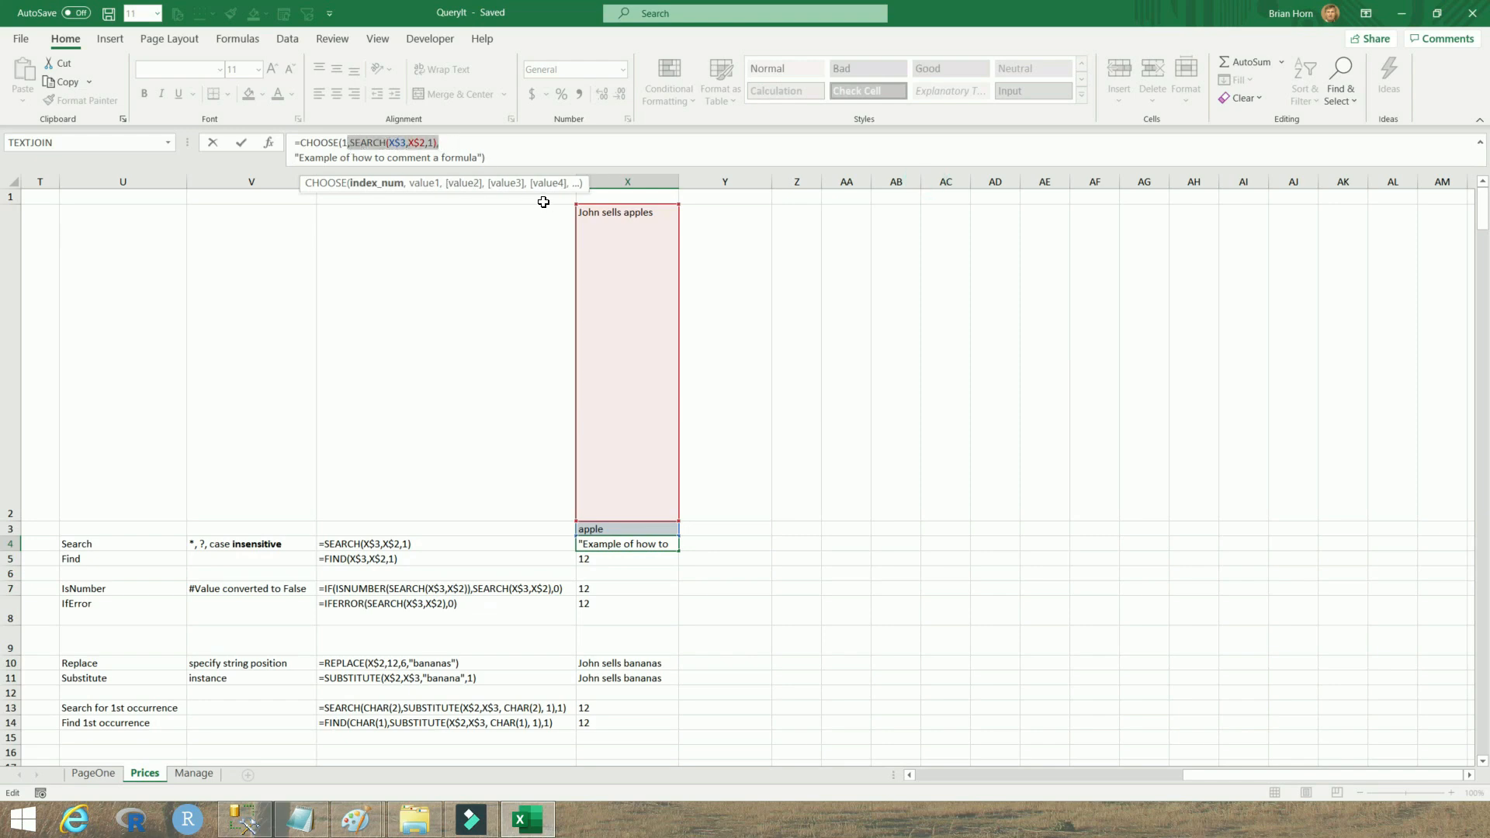
drag(486, 158, 286, 160)
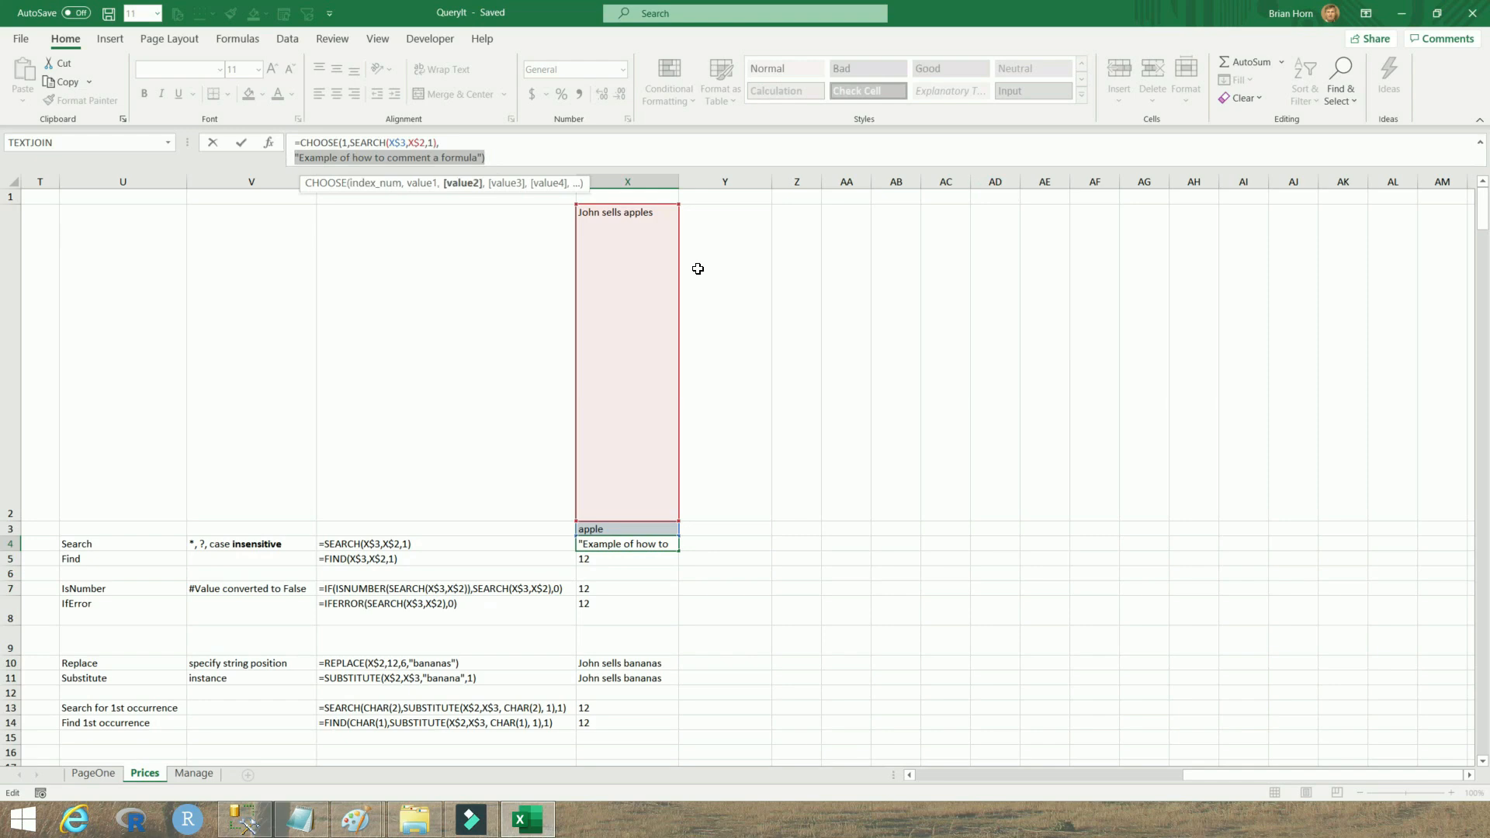
Highlight the built-in functions list from IsNumber to Replace in the Notepad outline
key(alt+Tab)
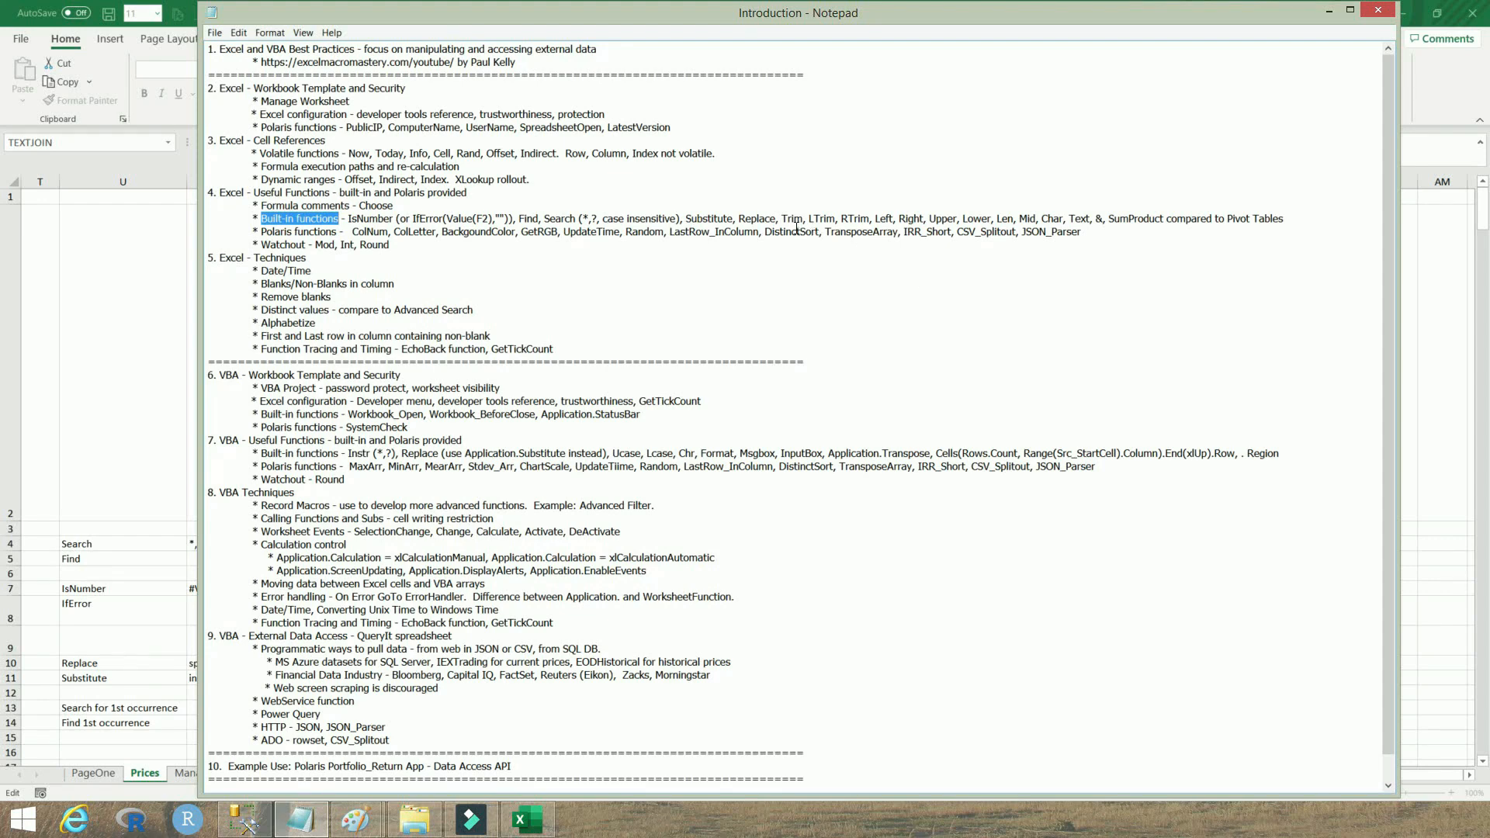
drag(781, 219, 1090, 220)
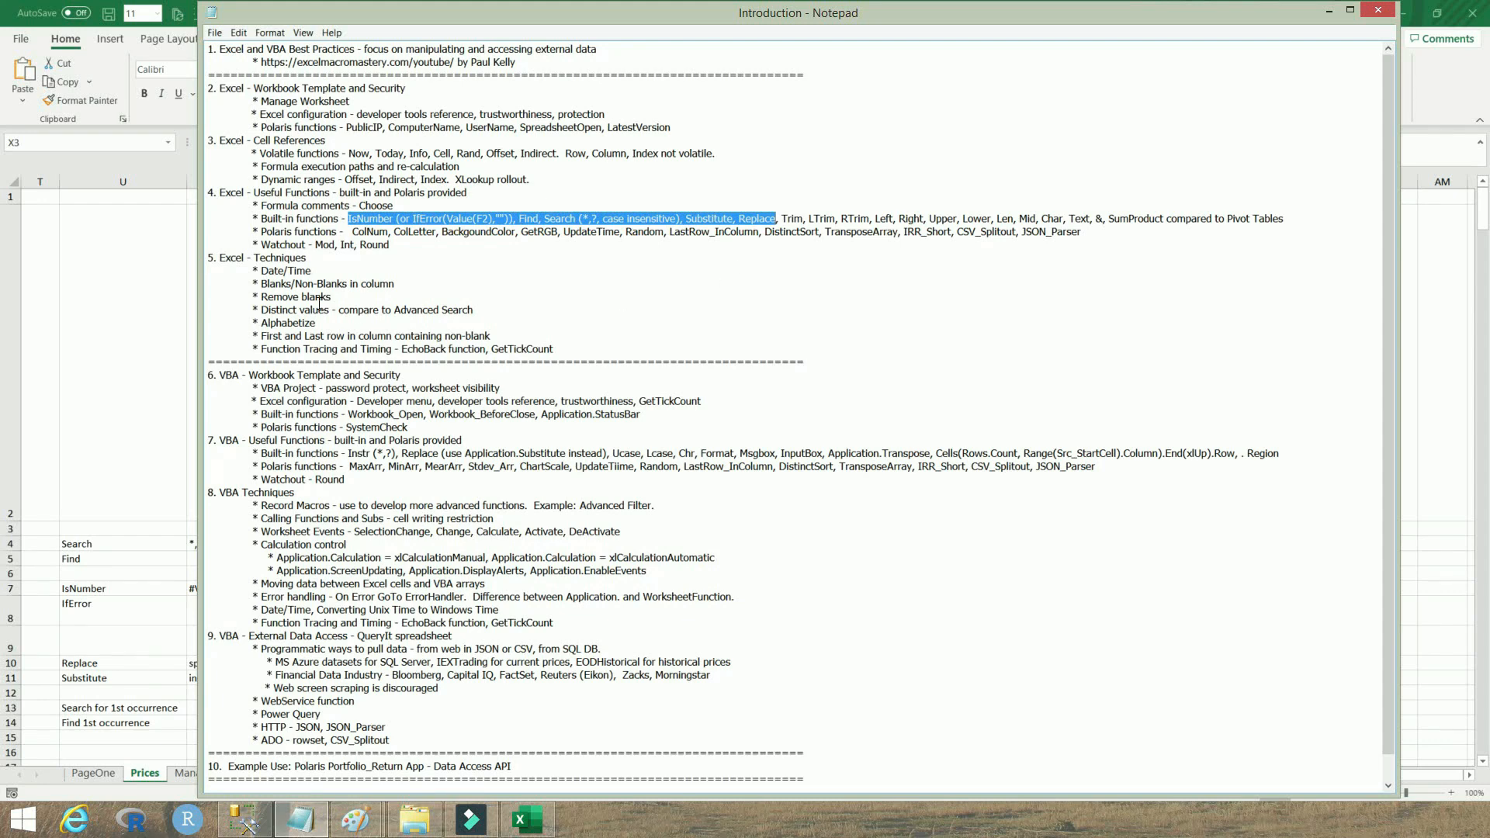
Review the function labels, notes and formulas for Search in columns U to W
click(39, 199)
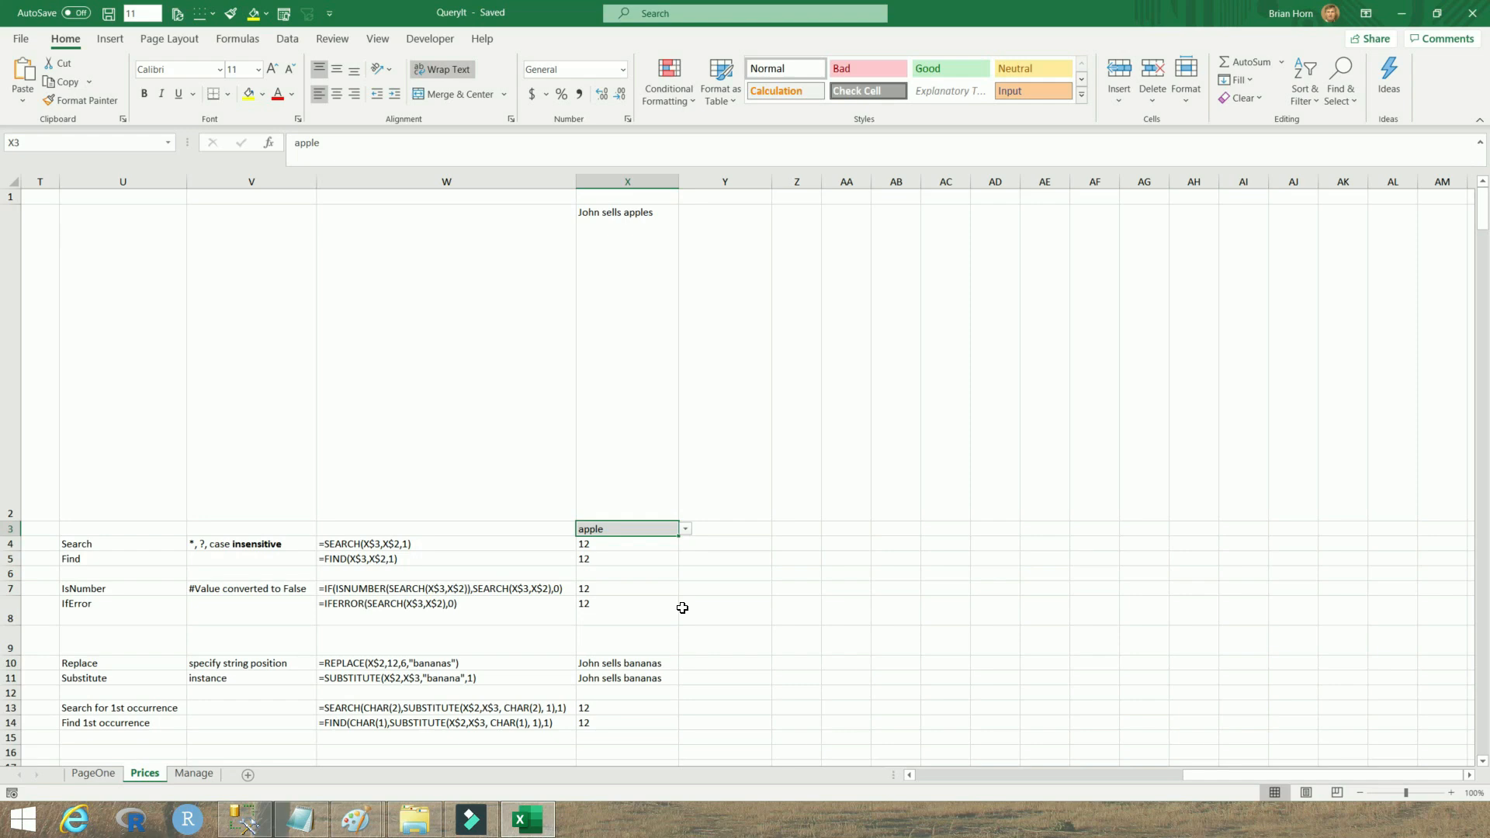
drag(110, 543, 93, 723)
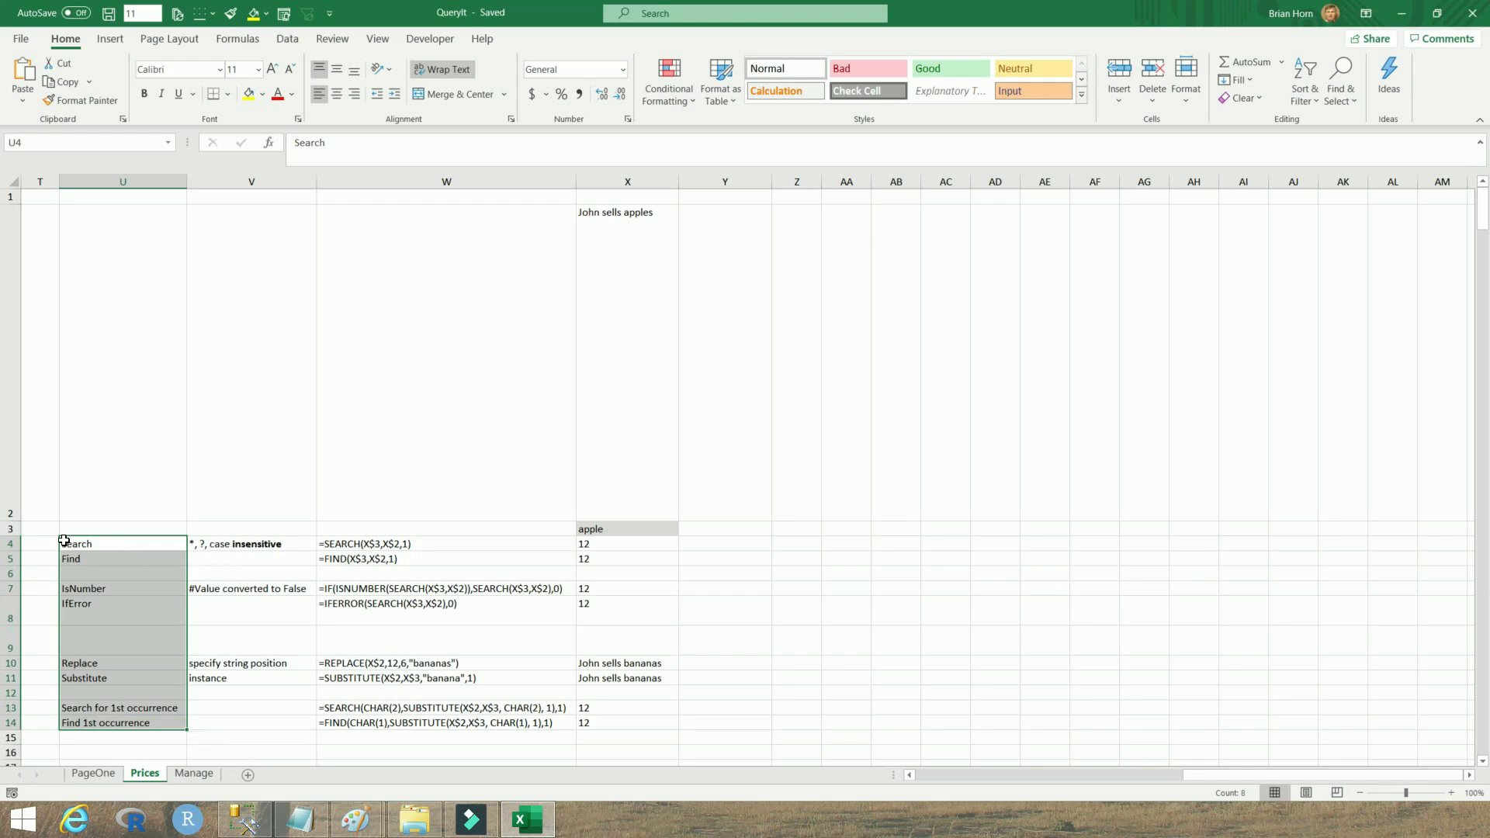
click(68, 543)
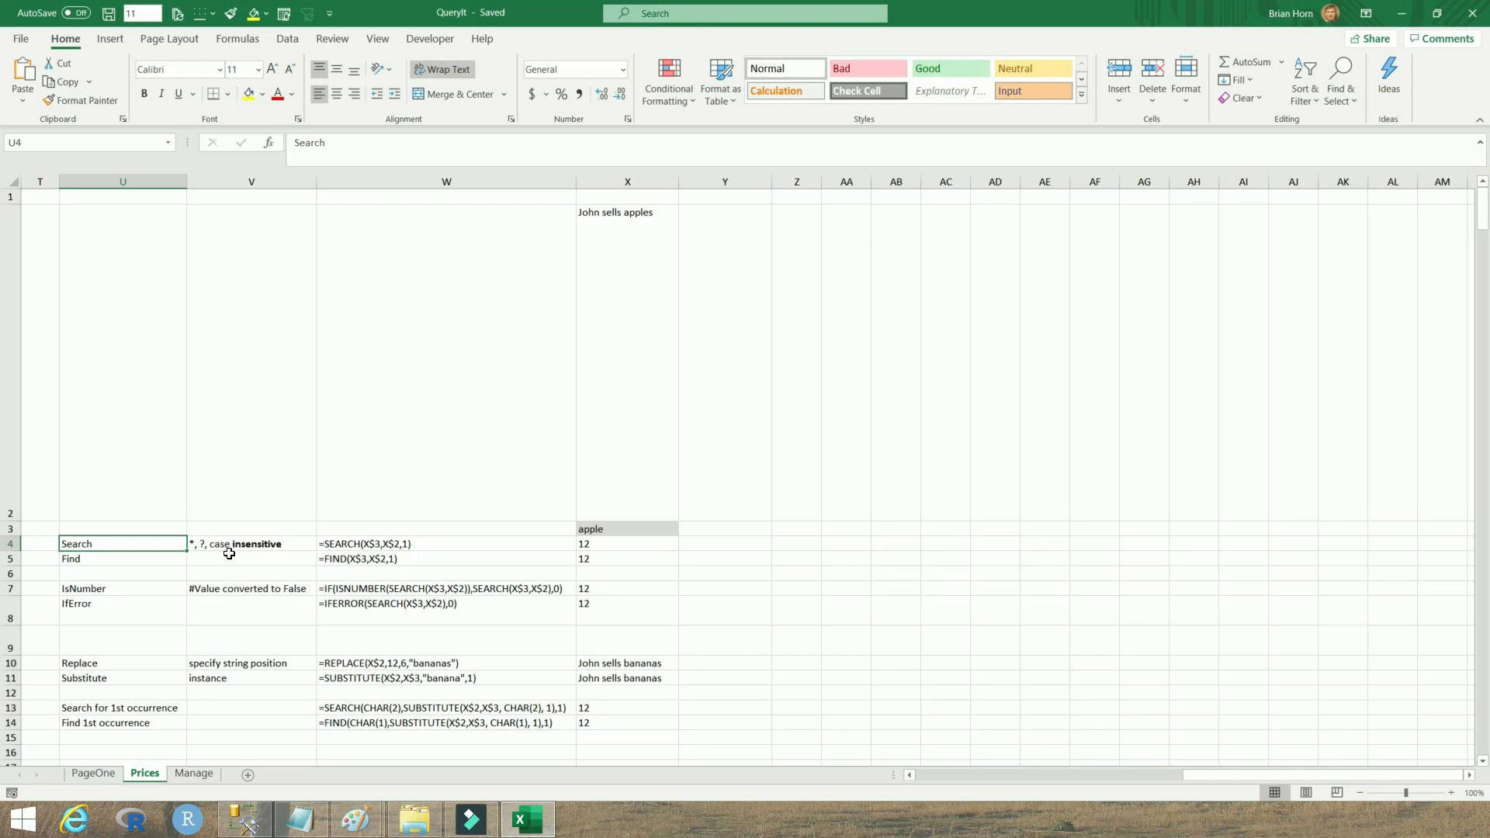
click(233, 546)
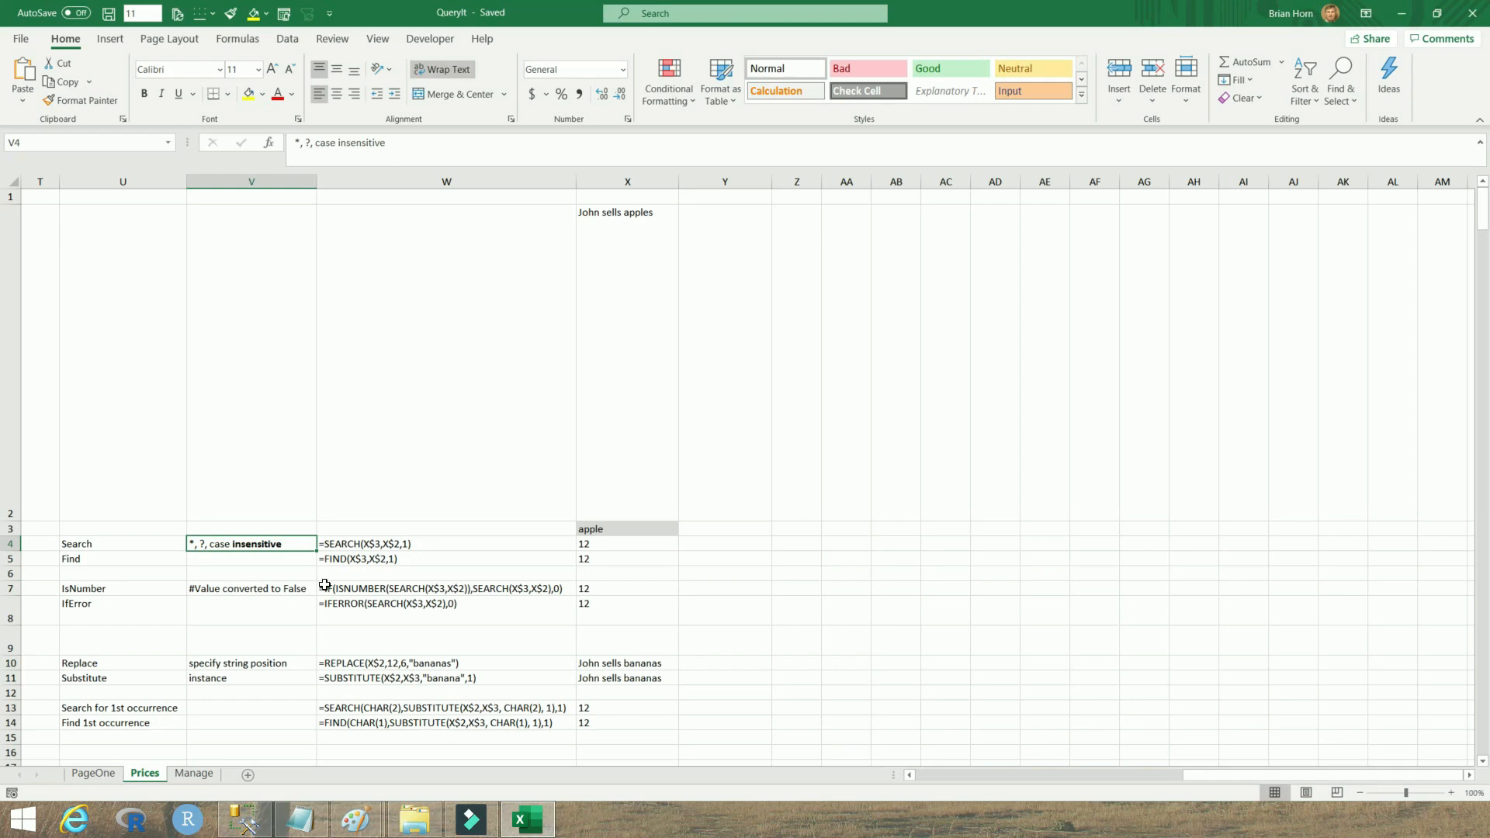
click(379, 549)
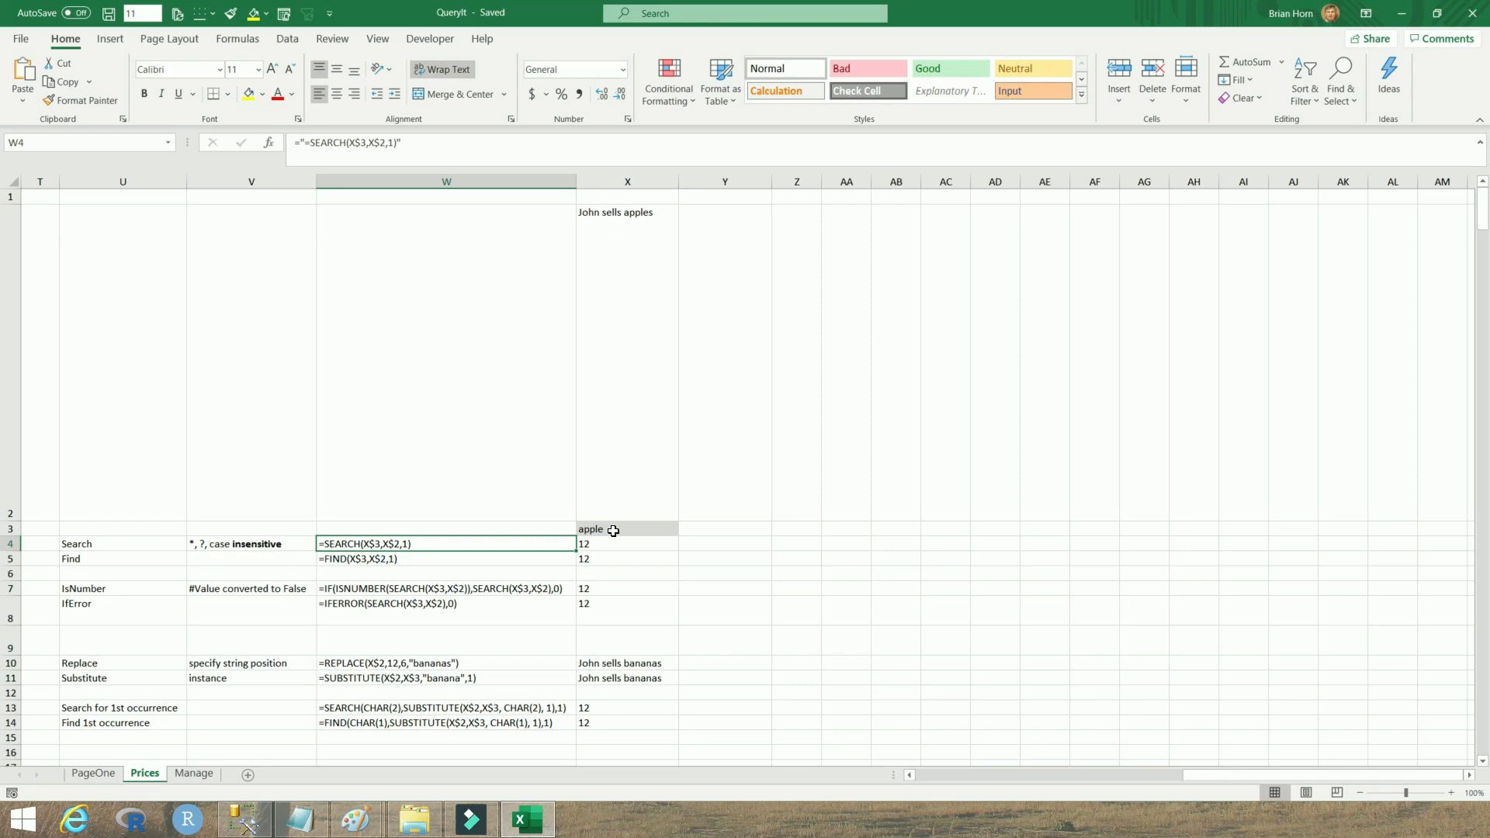
Set the search term in X3 to Apple from its dropdown list
click(613, 531)
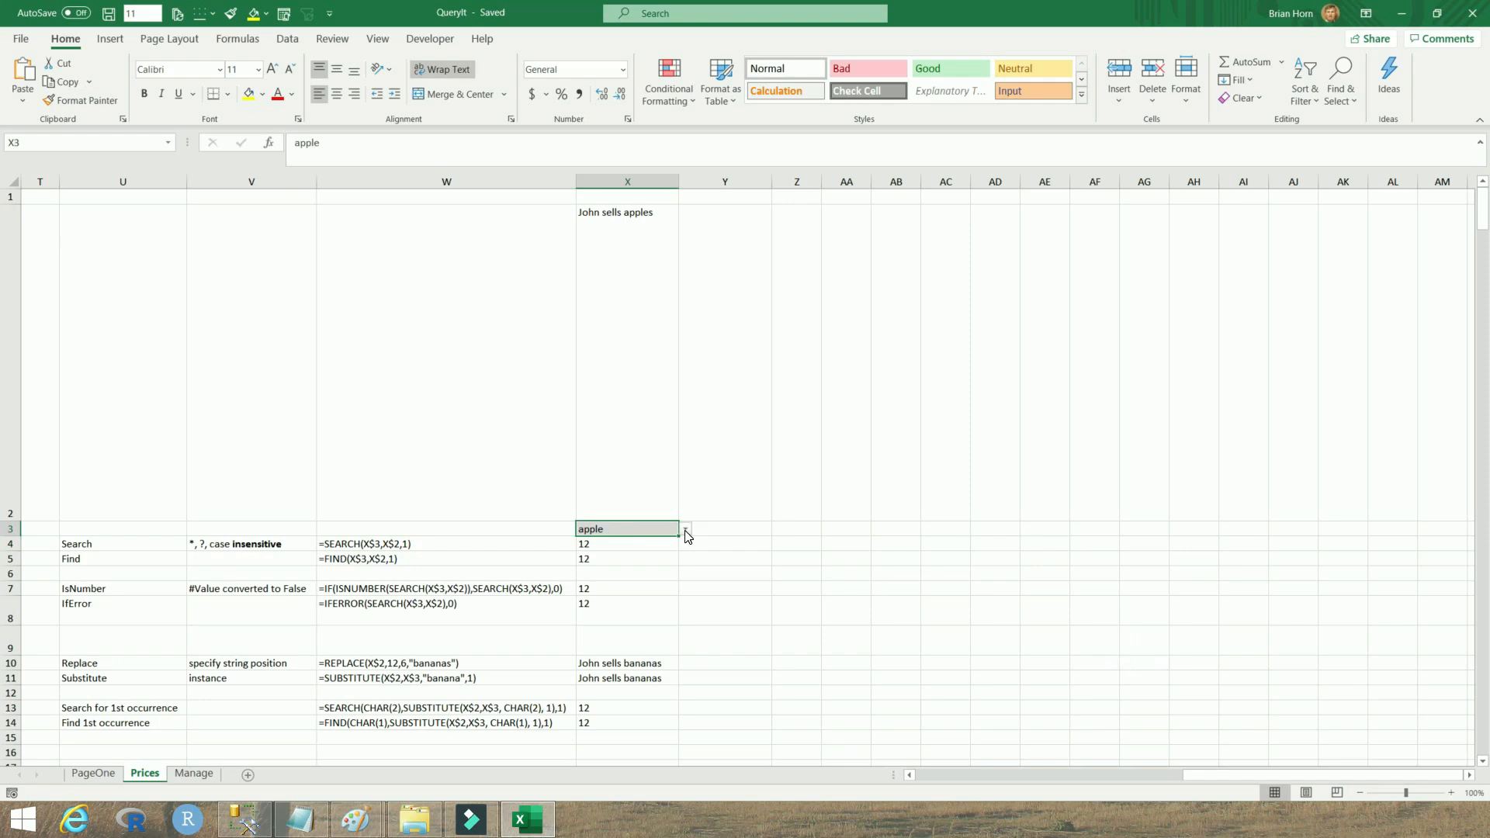
click(685, 528)
key(Return)
click(597, 547)
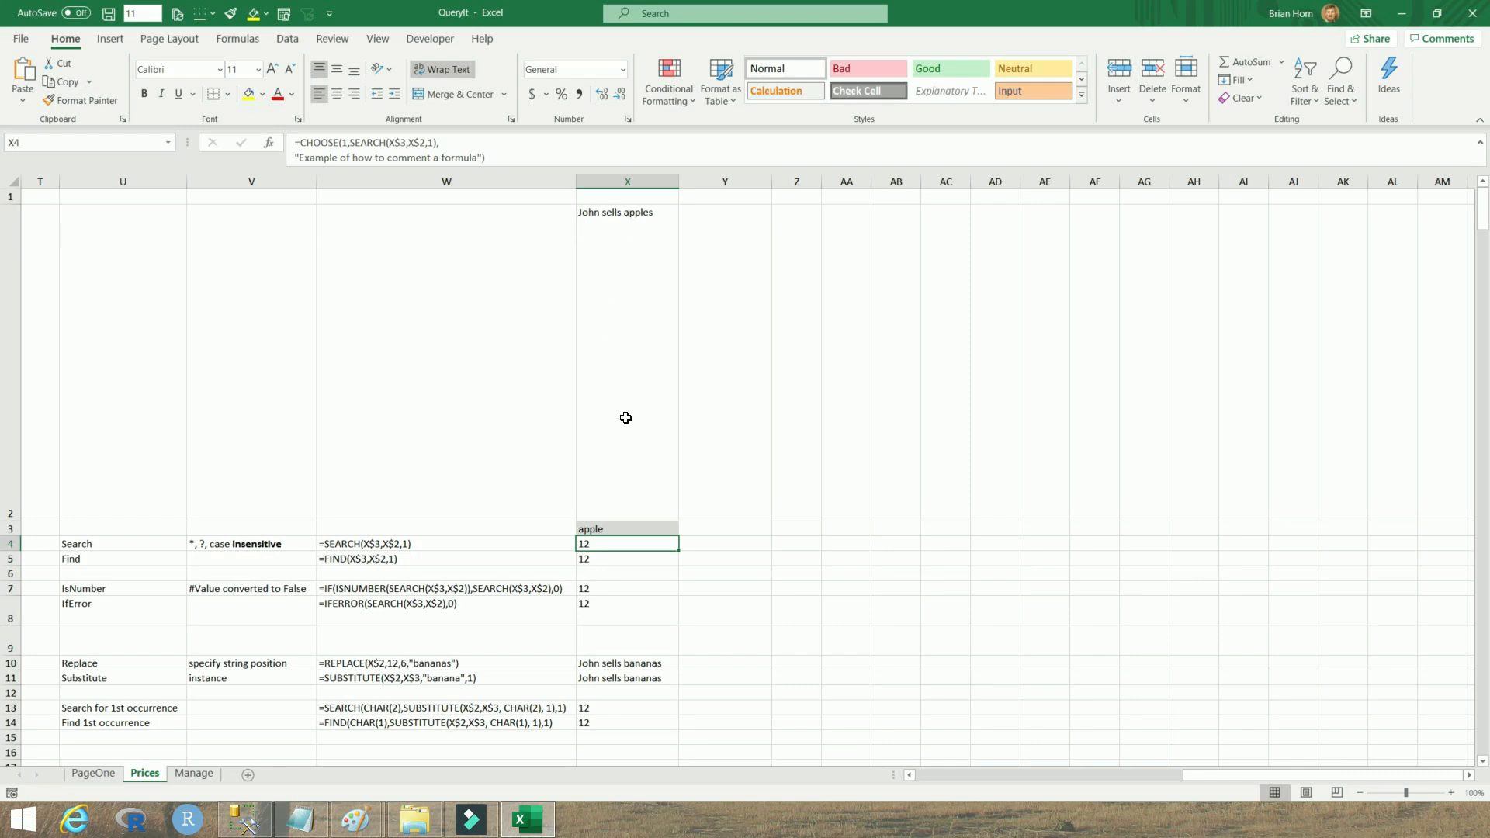
click(627, 528)
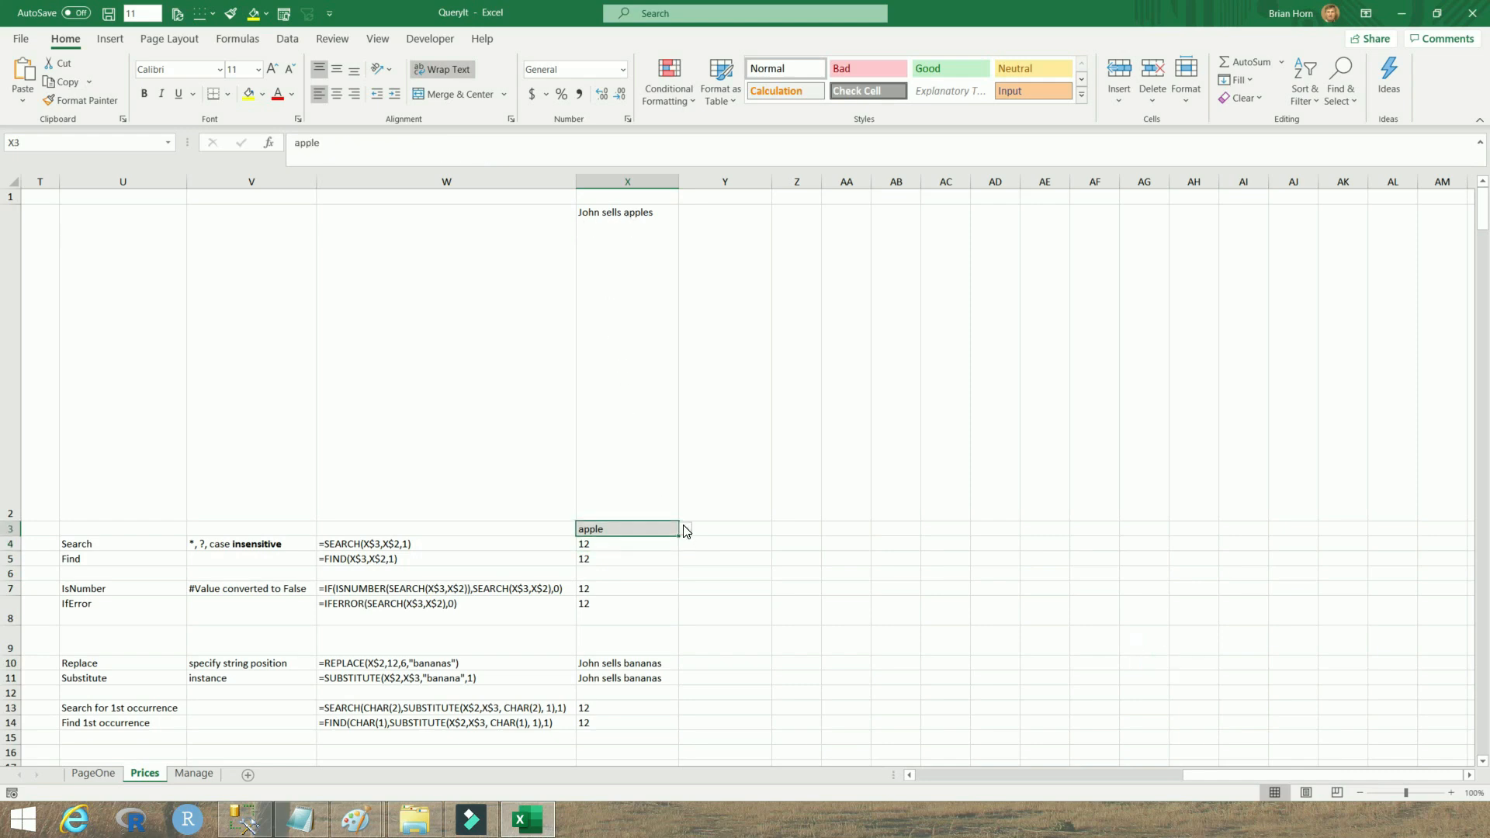
click(686, 528)
click(617, 557)
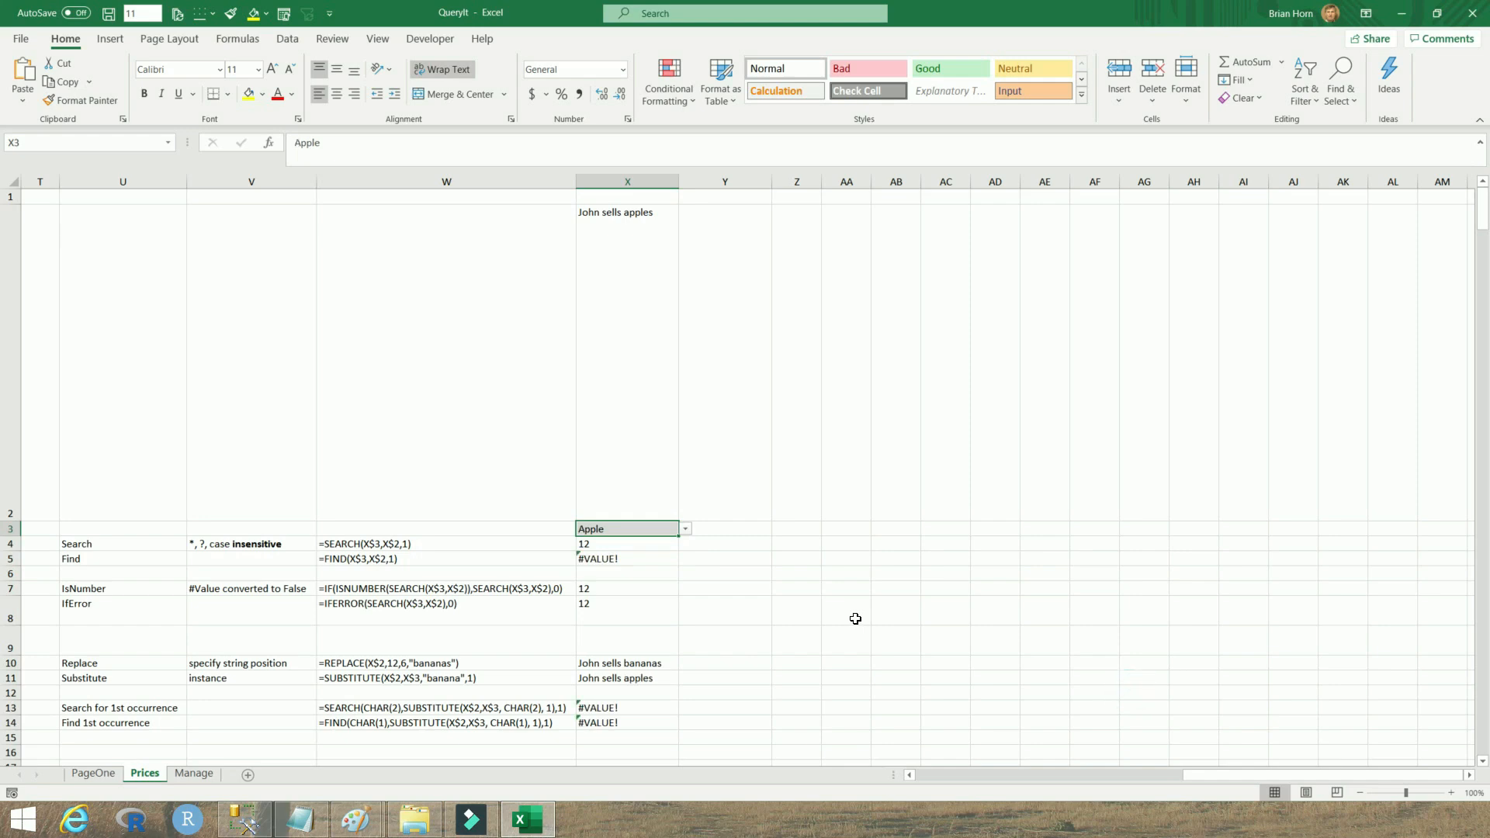
Set X3 to a?ple from its dropdown and check the Search and Find results in X4 and X5
click(621, 546)
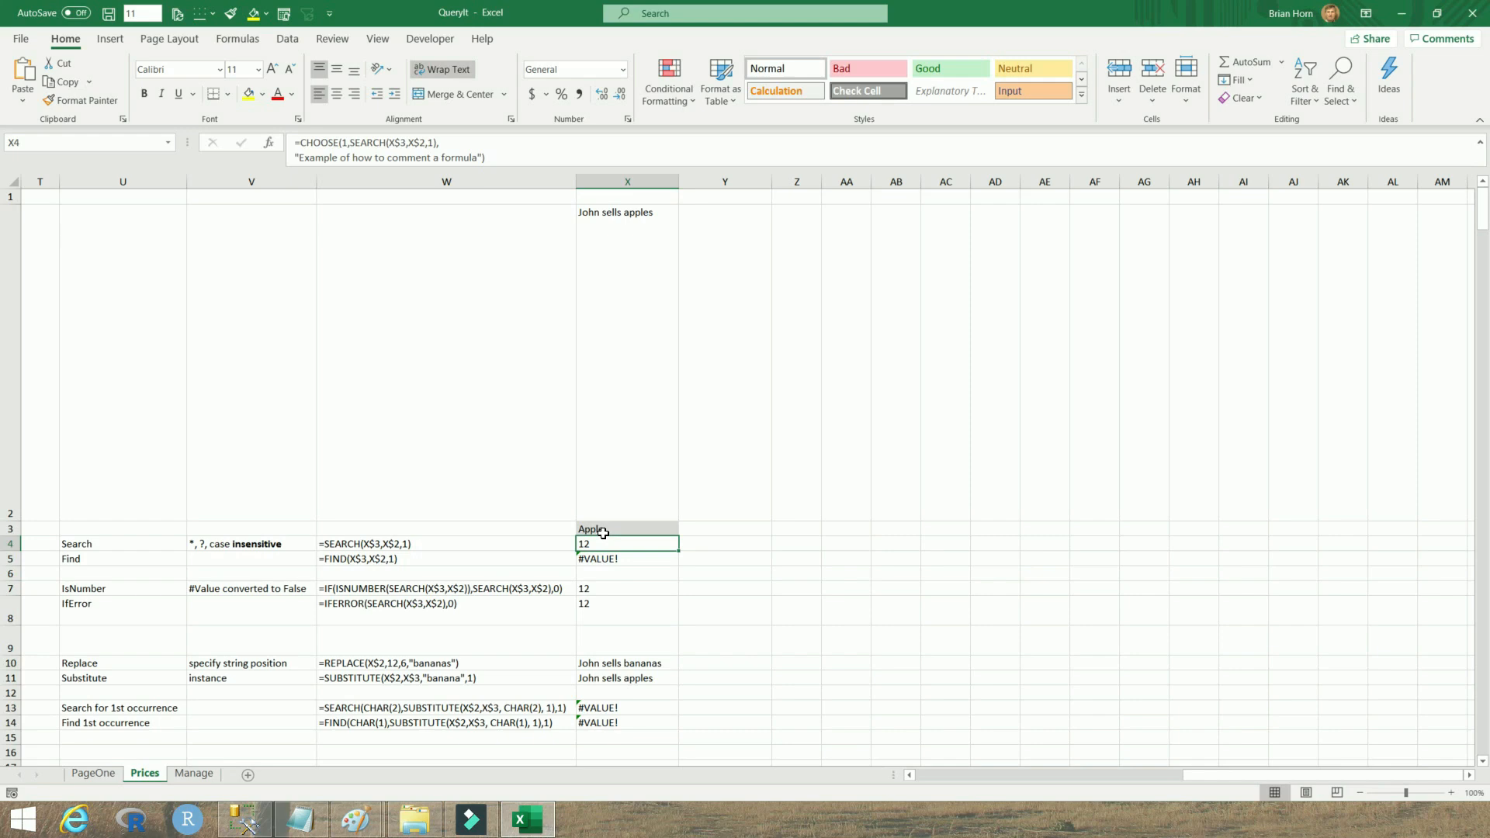
click(659, 529)
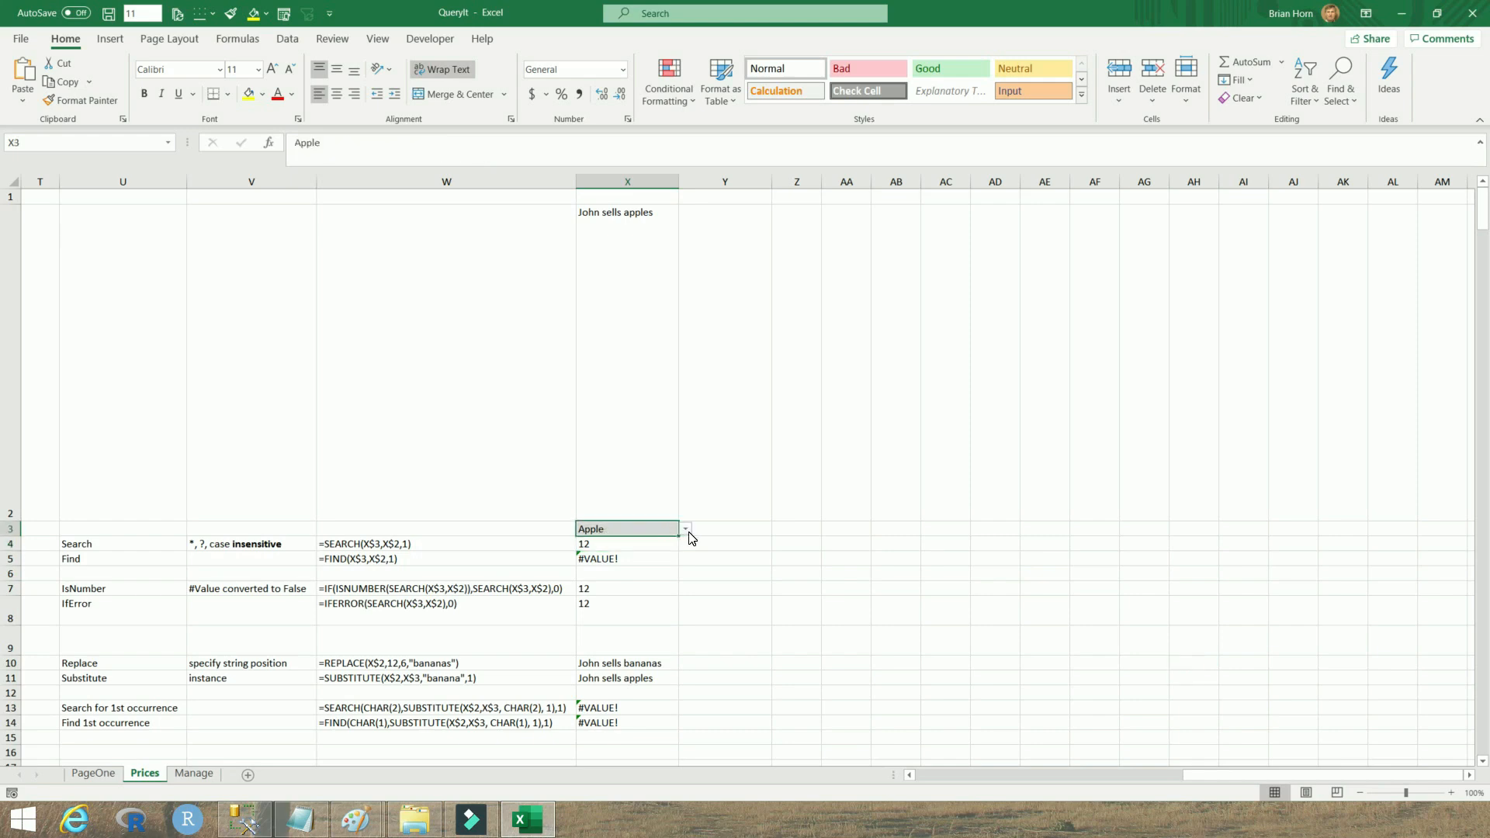
click(685, 528)
click(599, 572)
click(613, 547)
click(611, 561)
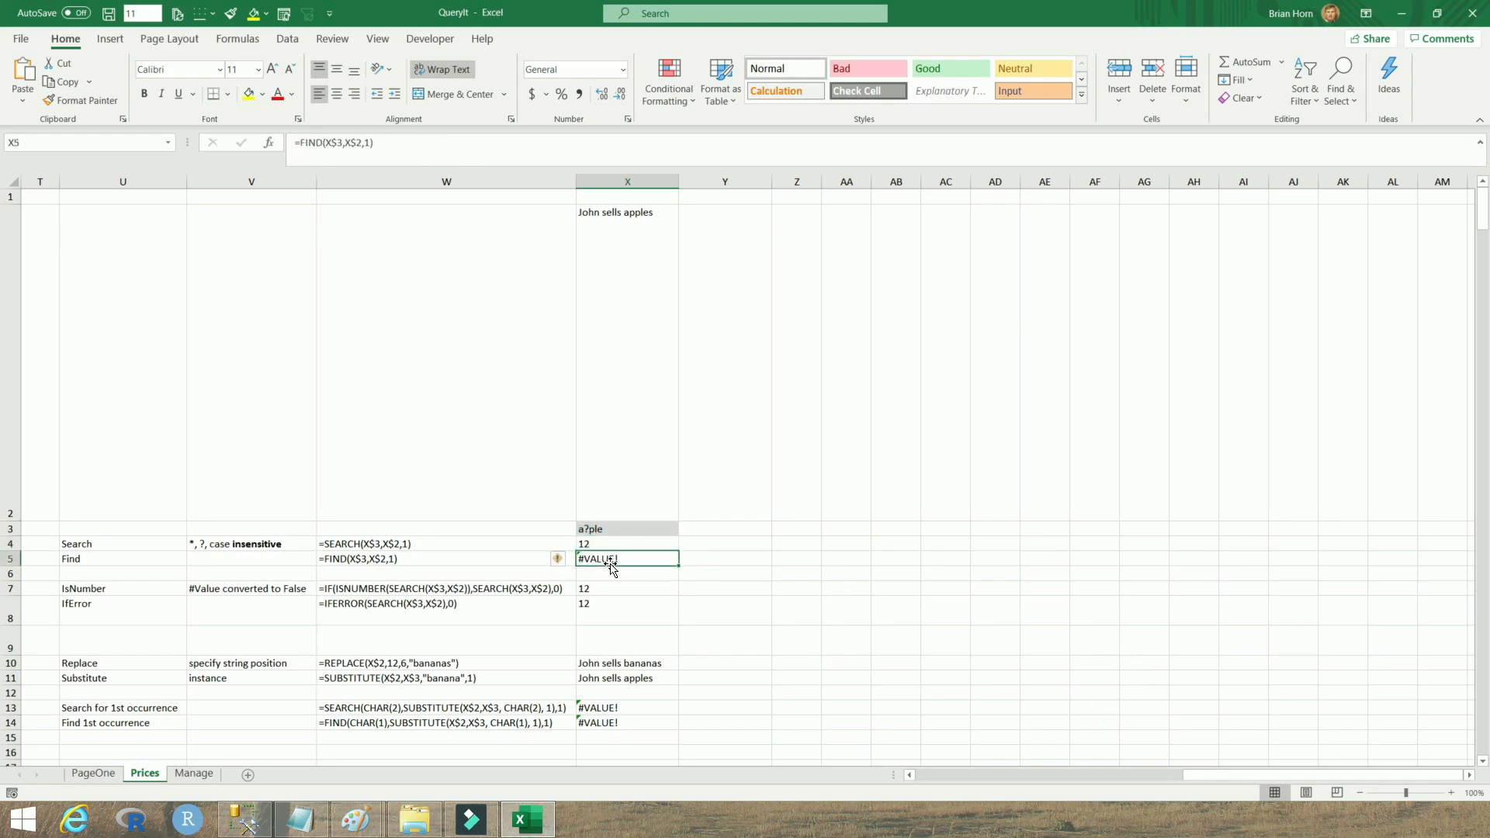
Set the search term in X3 back to apple from its dropdown list
click(624, 531)
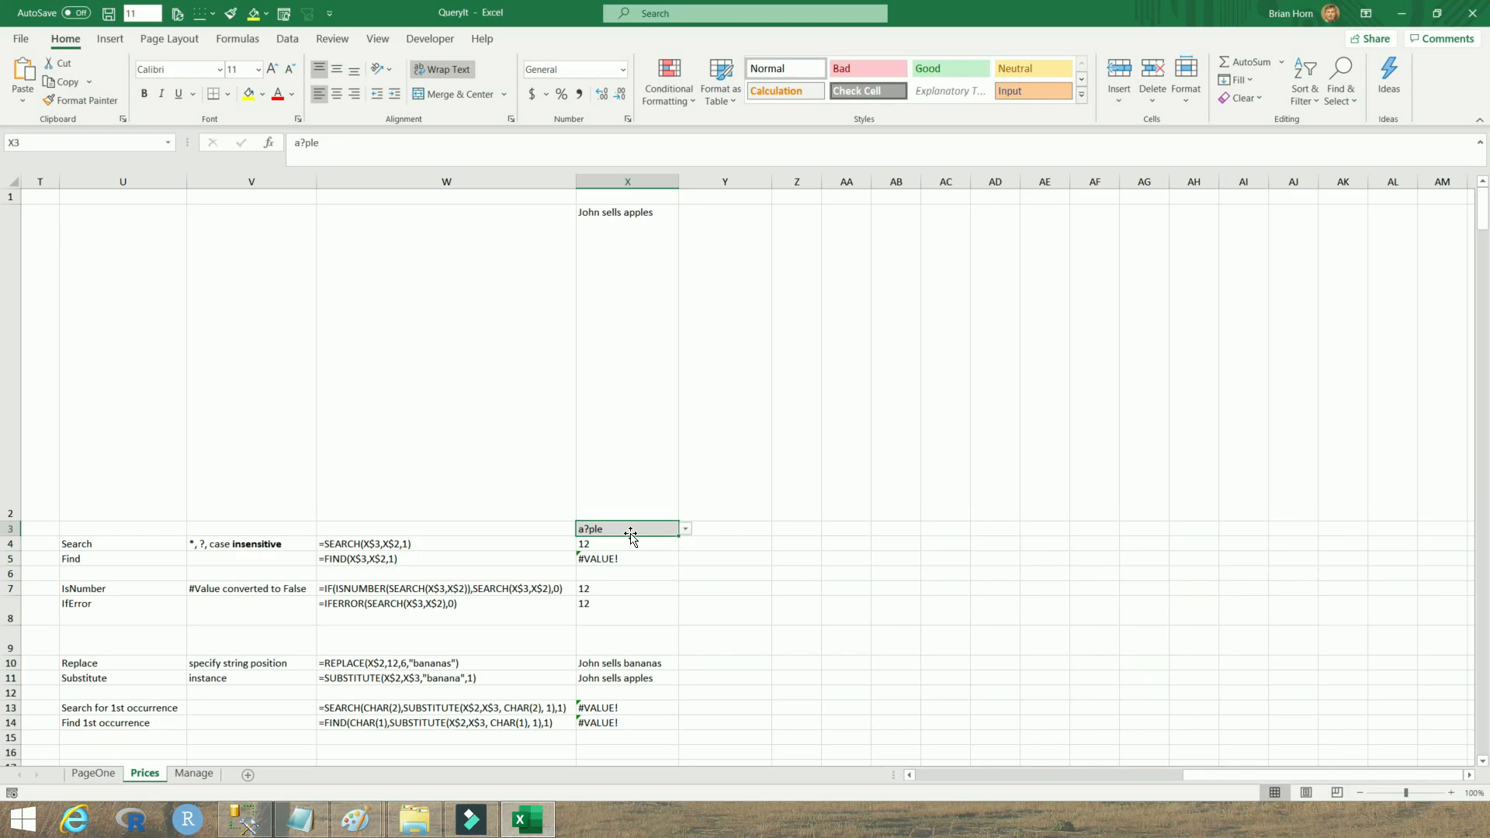
click(686, 530)
click(612, 583)
click(685, 529)
click(625, 551)
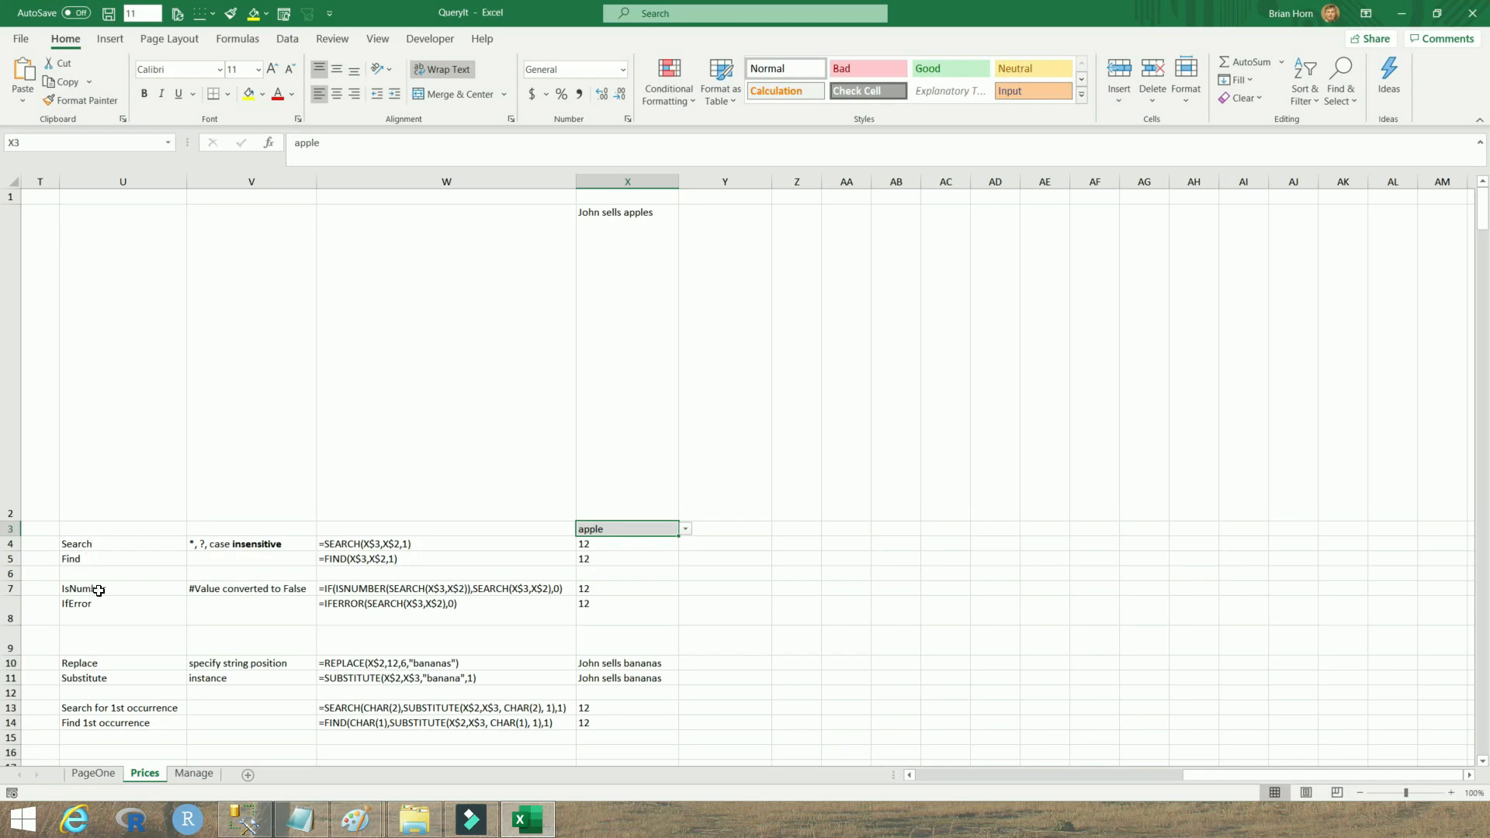
Set X3 to orange from its dropdown and inspect the IsNumber and IfError formulas
click(687, 528)
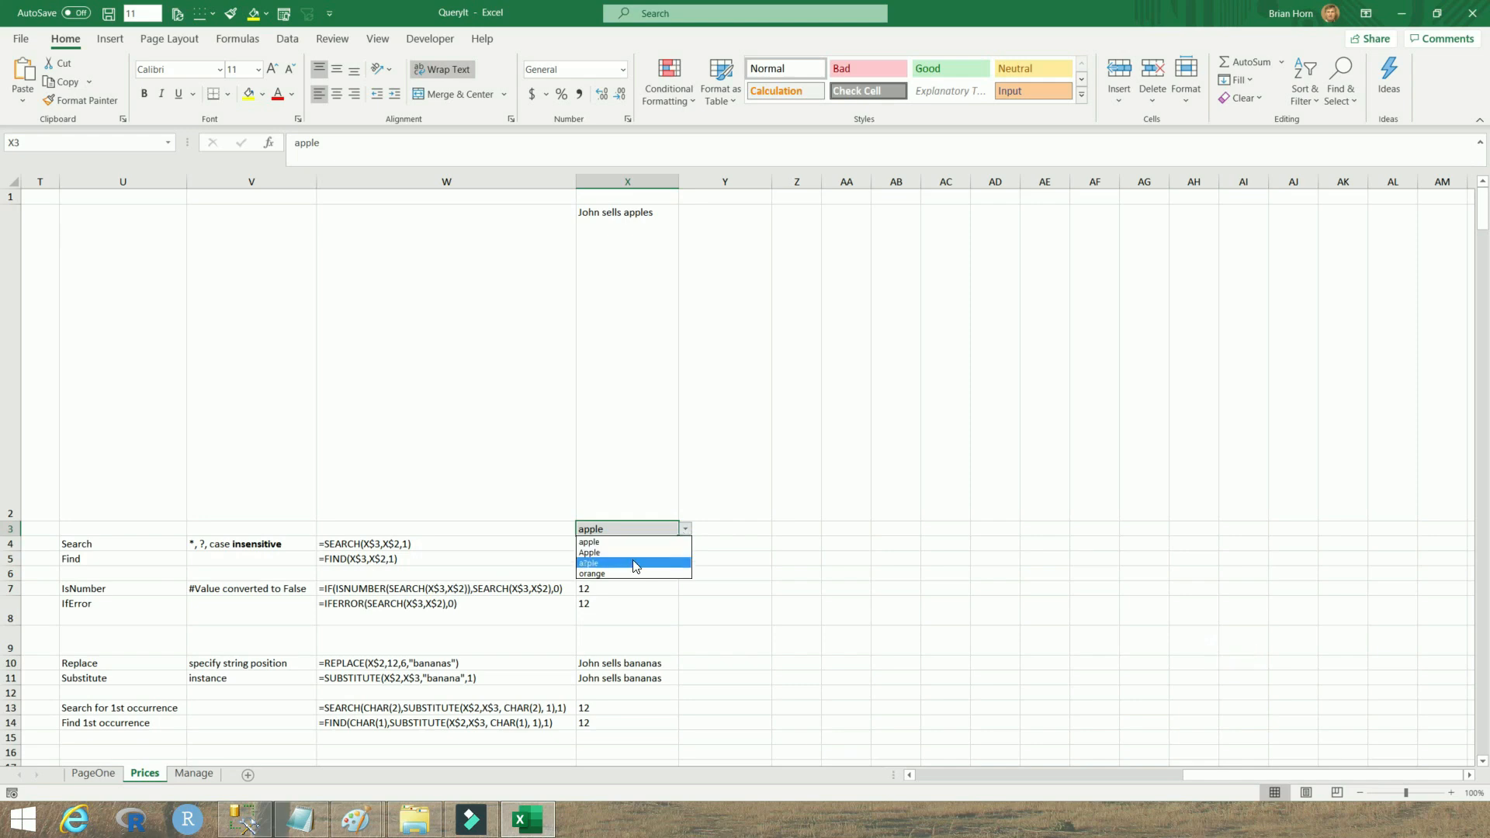
click(604, 574)
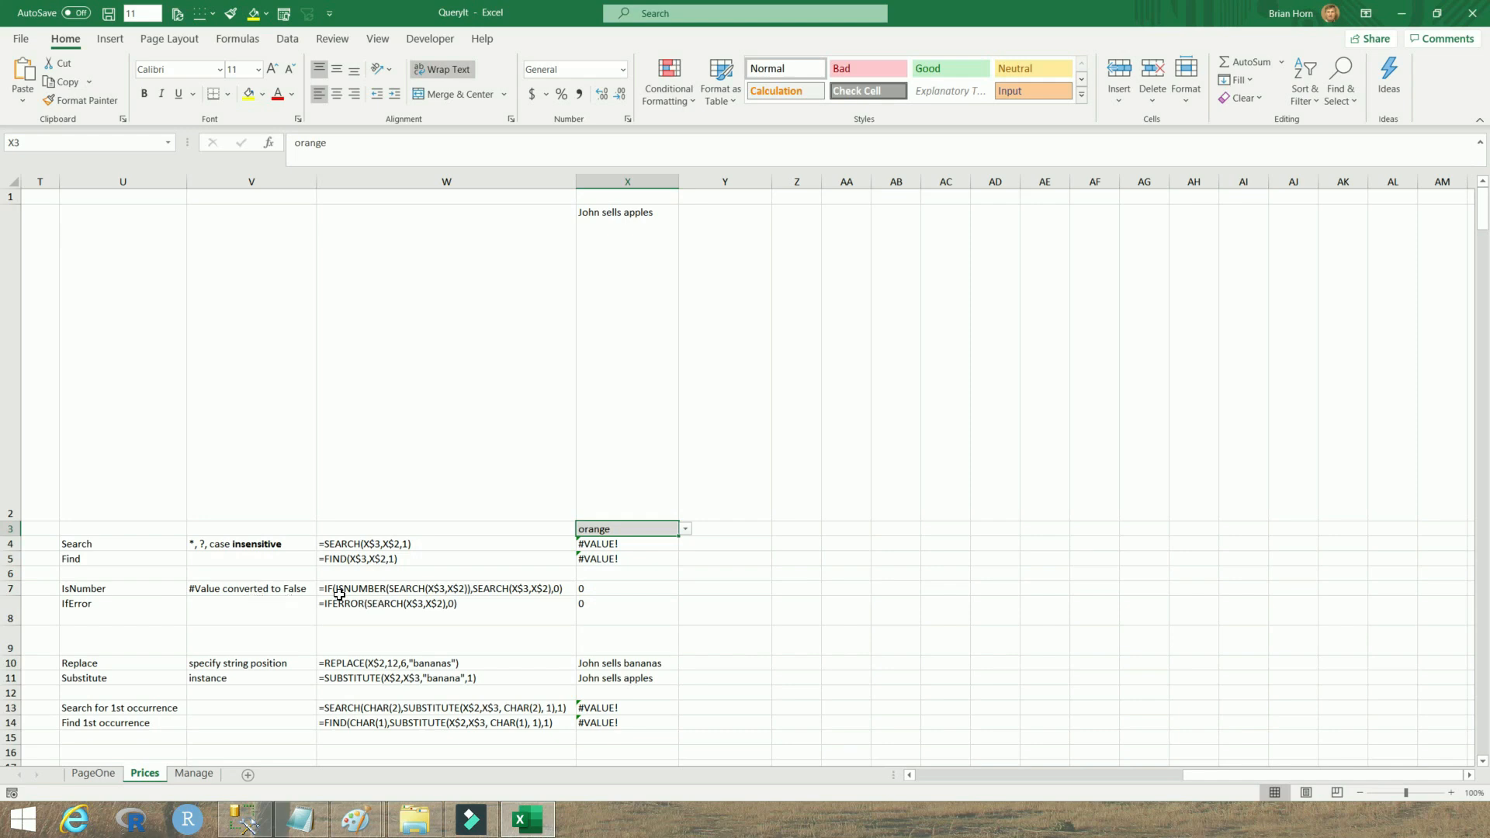
click(612, 589)
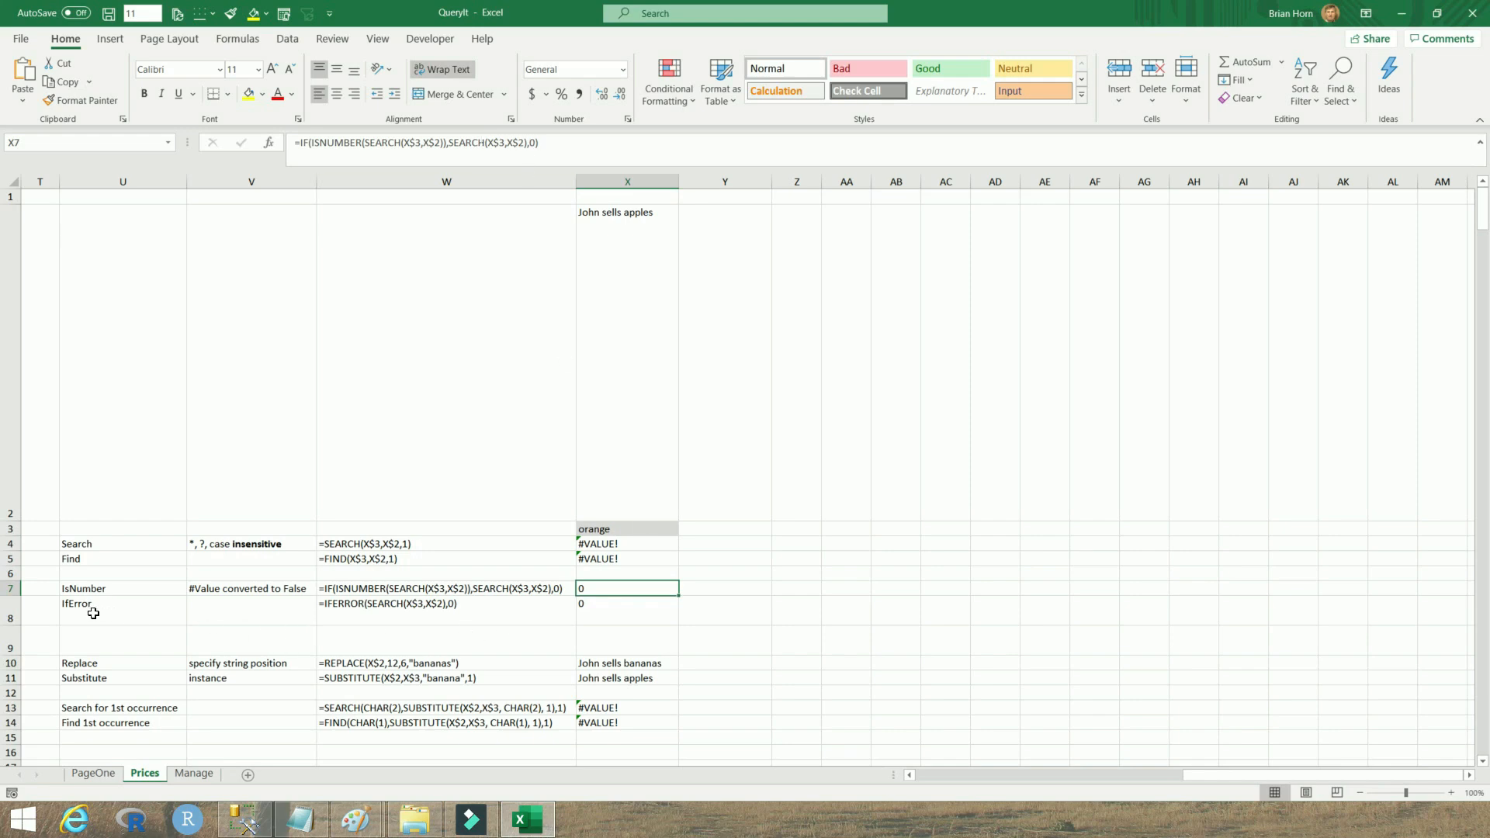
click(377, 613)
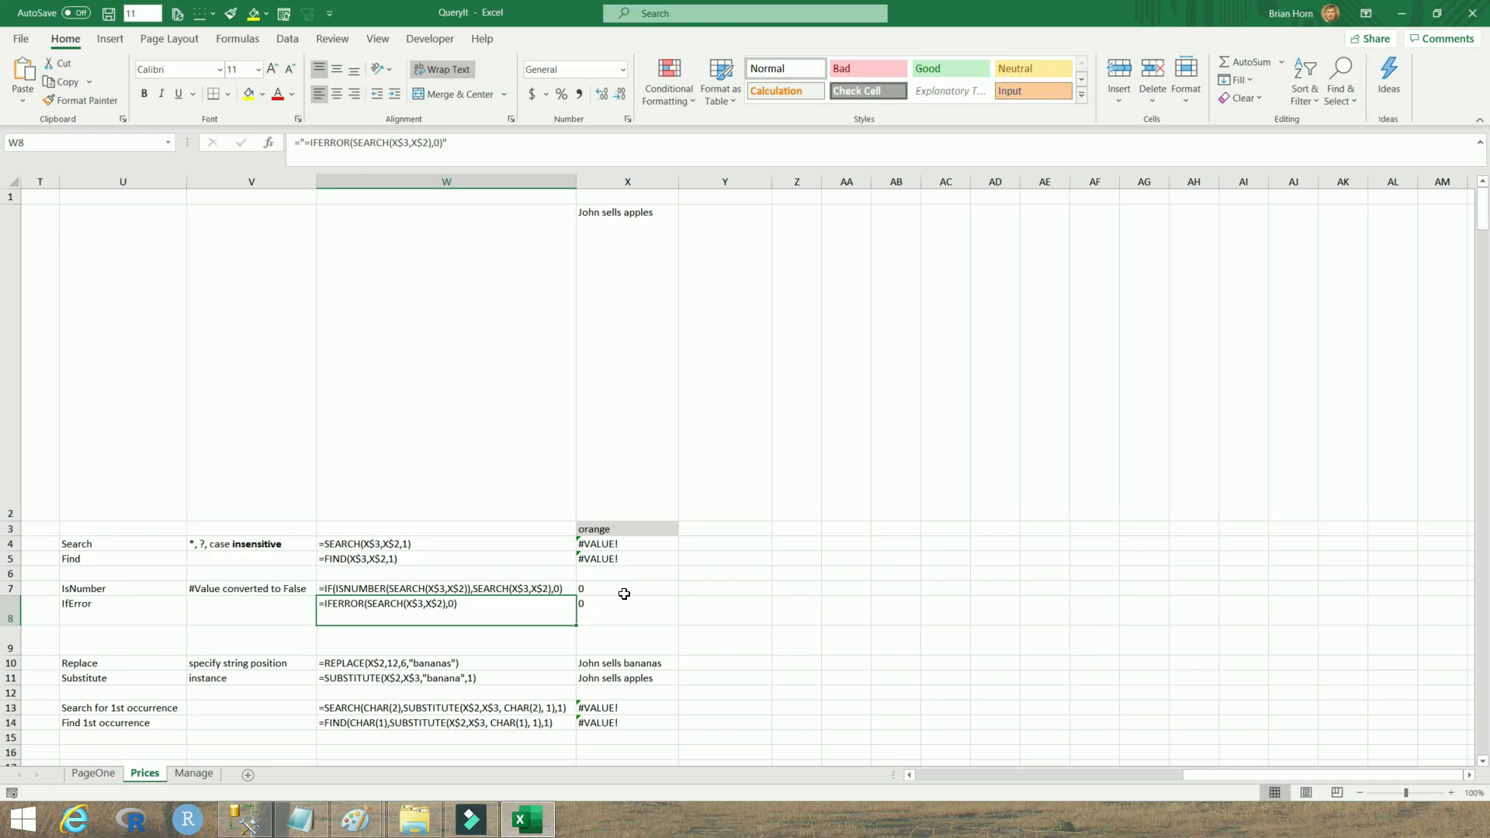
Set the search term in X3 to apple from its dropdown list and inspect the IsNumber and IfError results
click(658, 526)
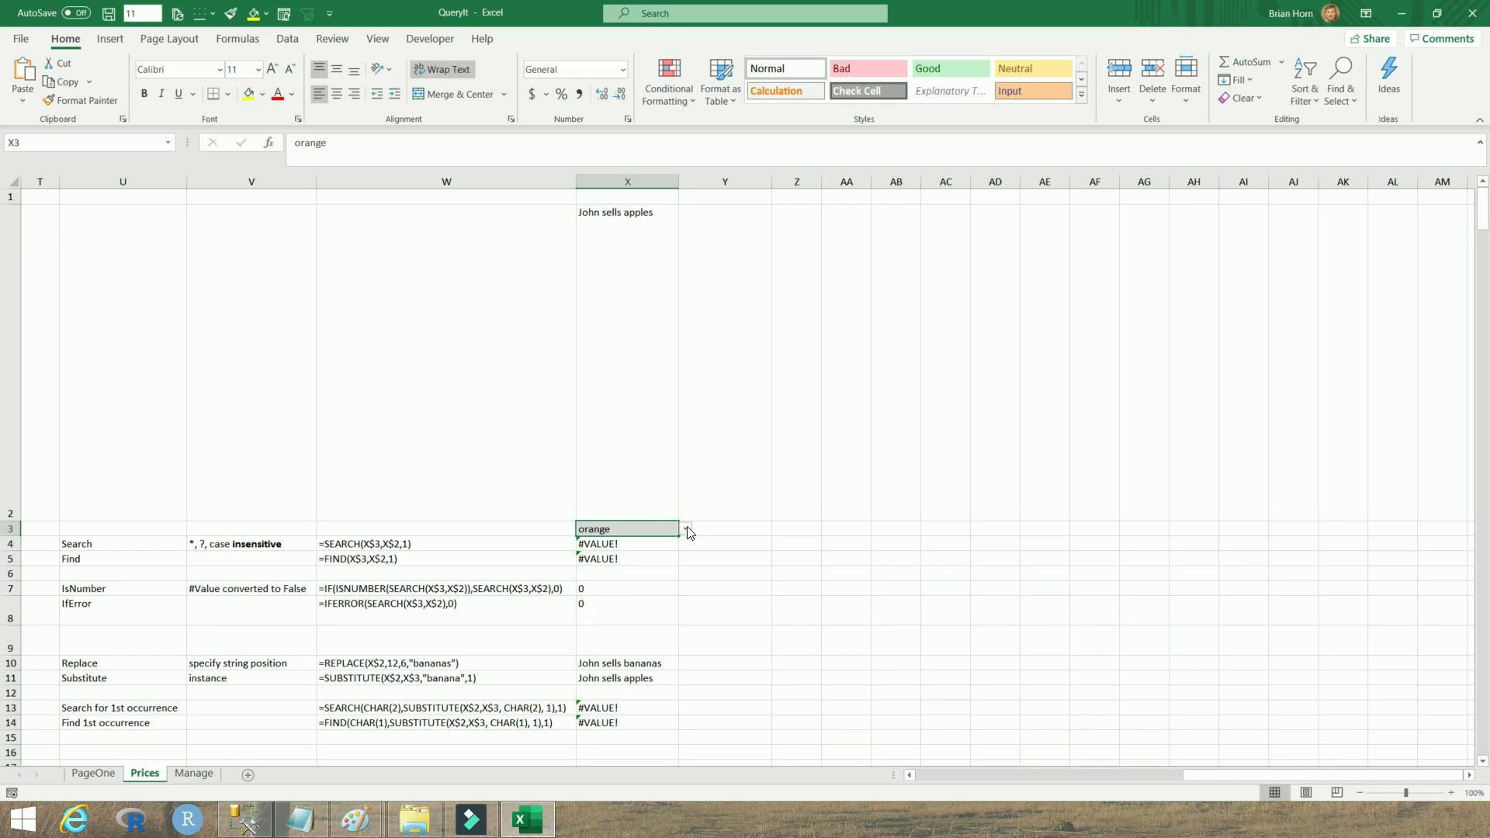
click(685, 528)
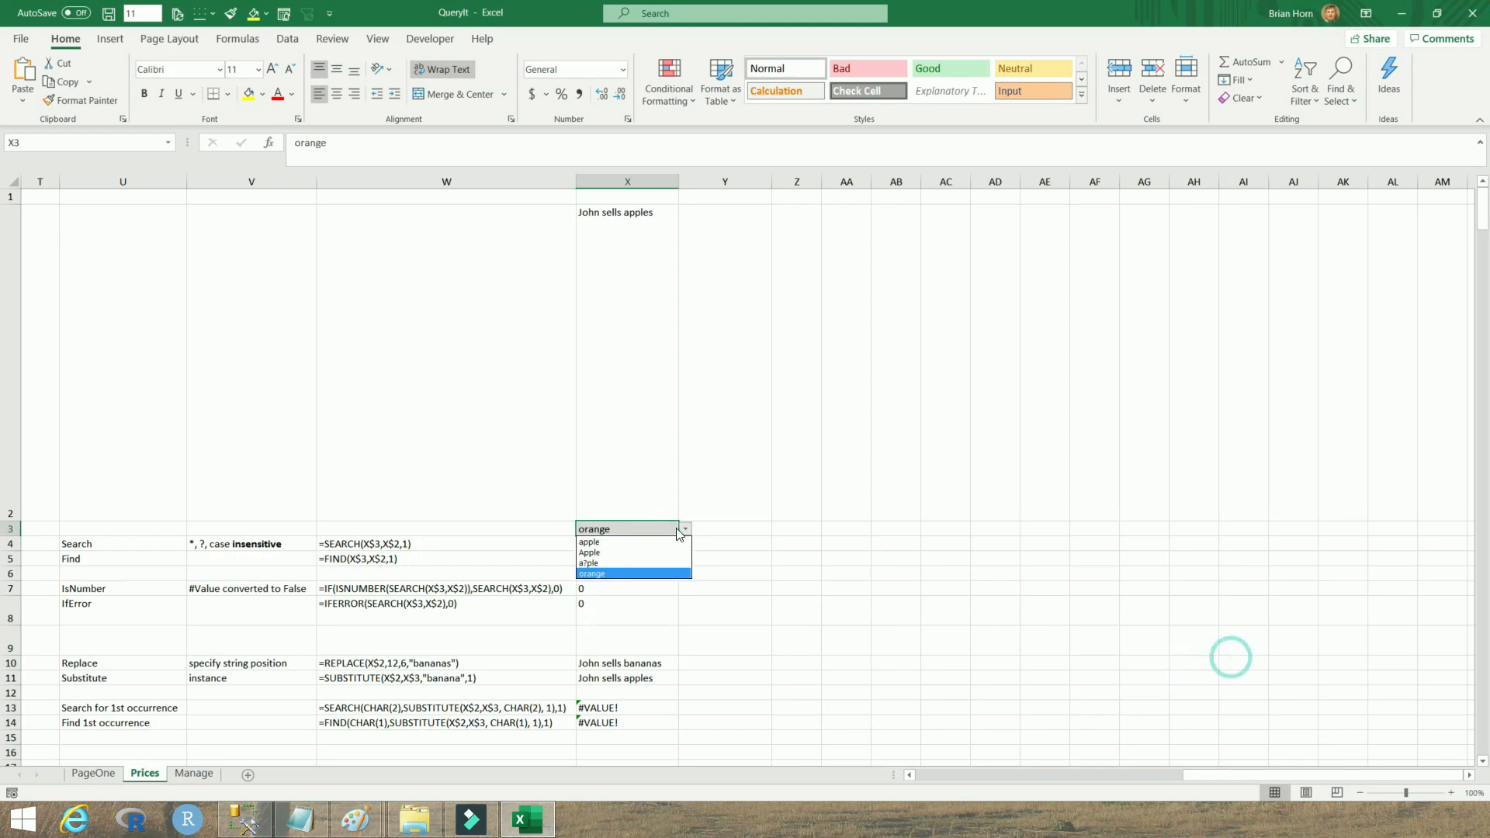
click(621, 542)
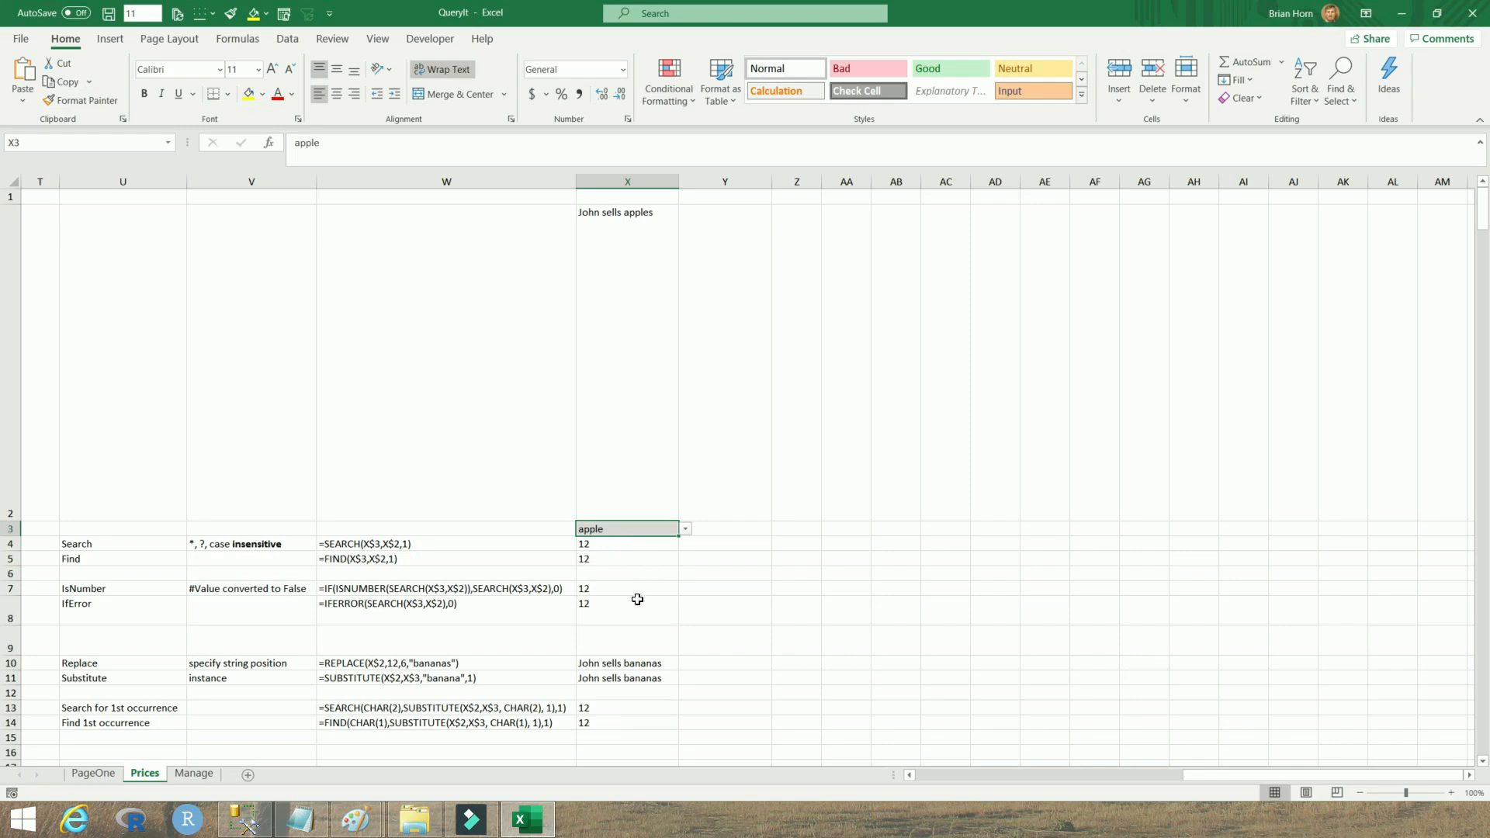
click(611, 588)
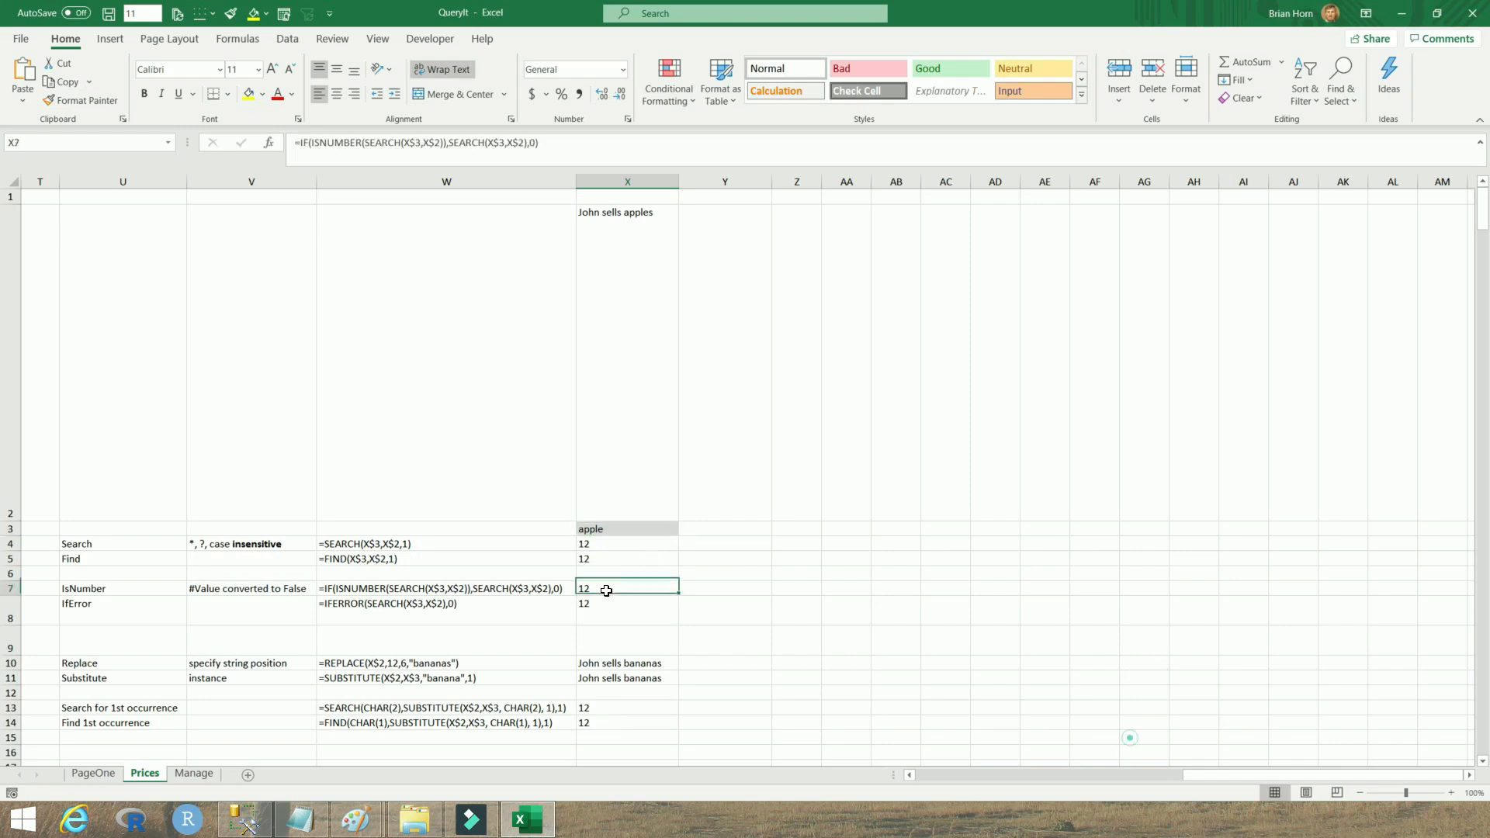
click(602, 608)
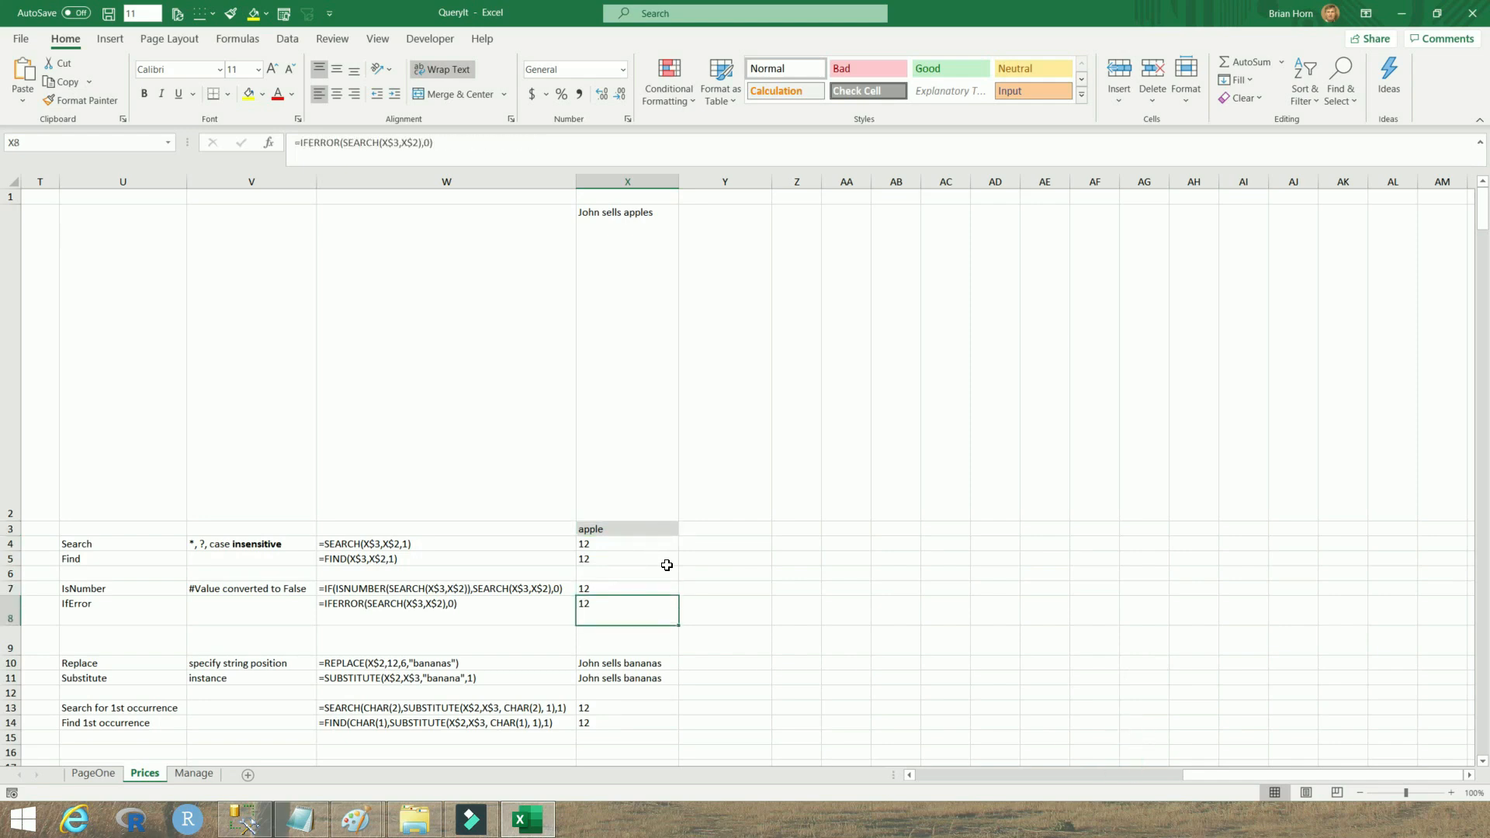
Set X3 to orange from its dropdown and undo the change
click(638, 531)
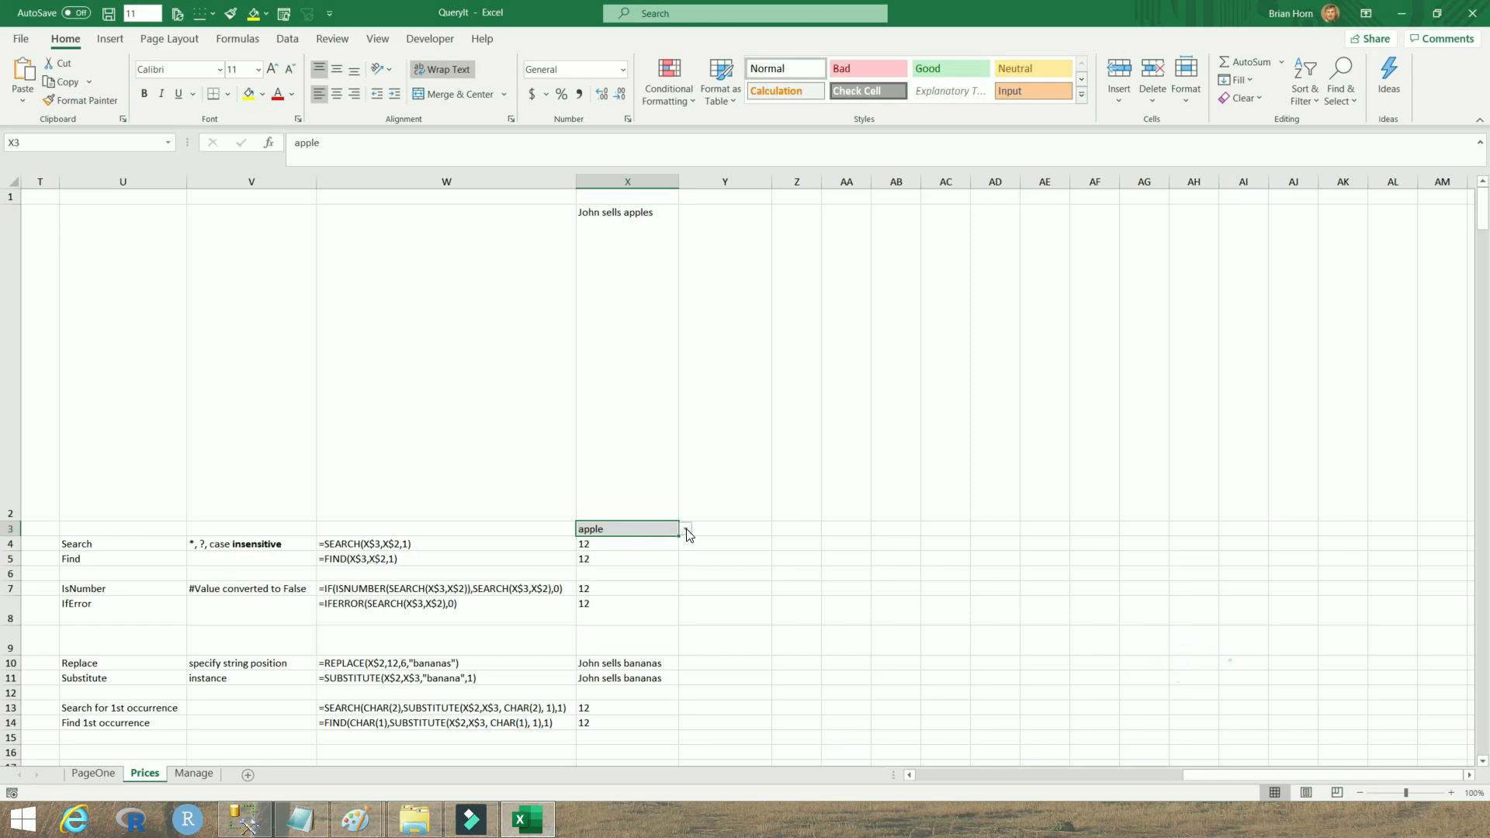
click(685, 528)
click(598, 575)
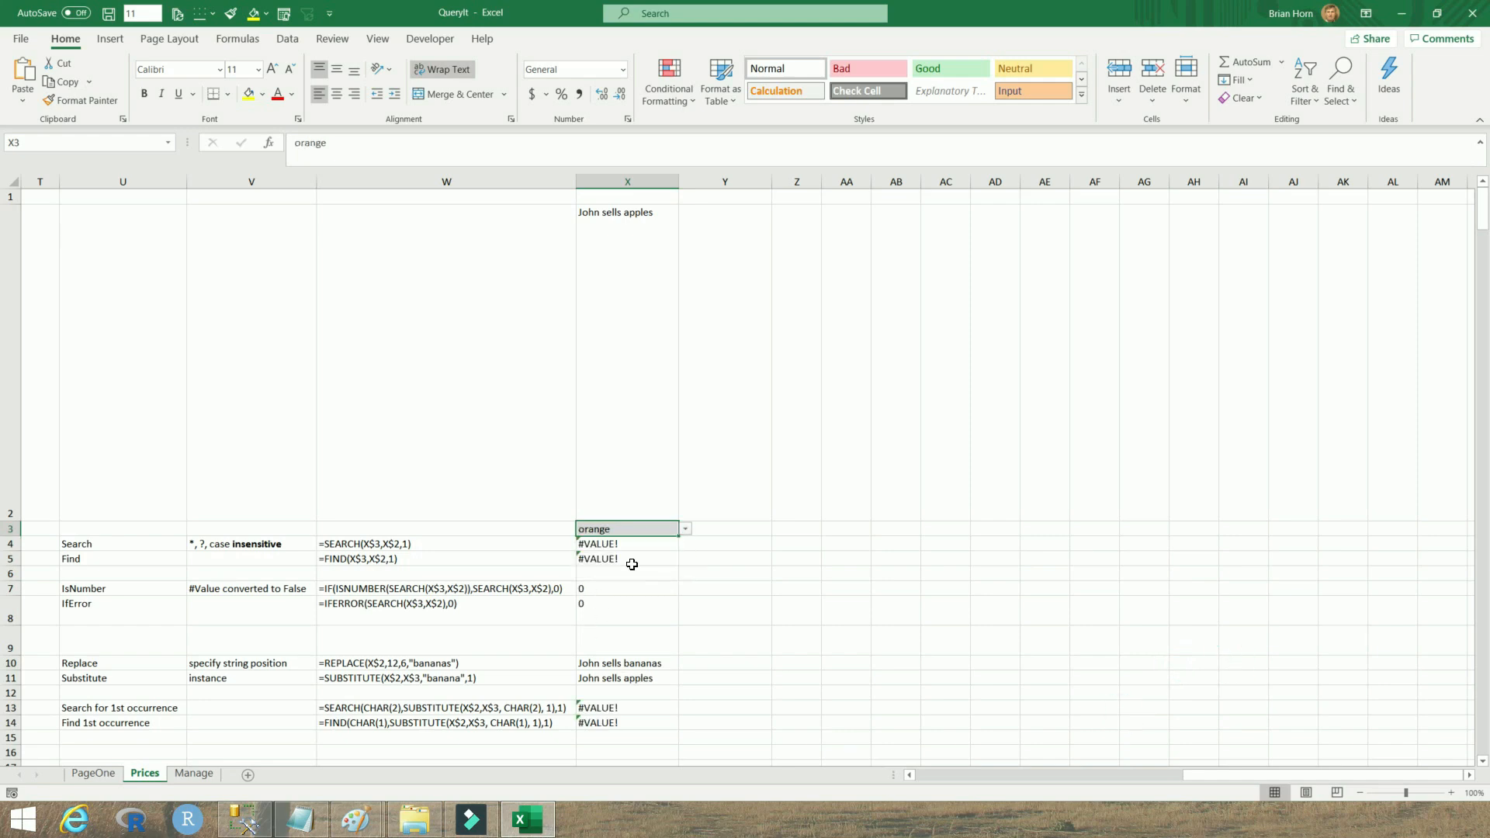
key(ctrl+z)
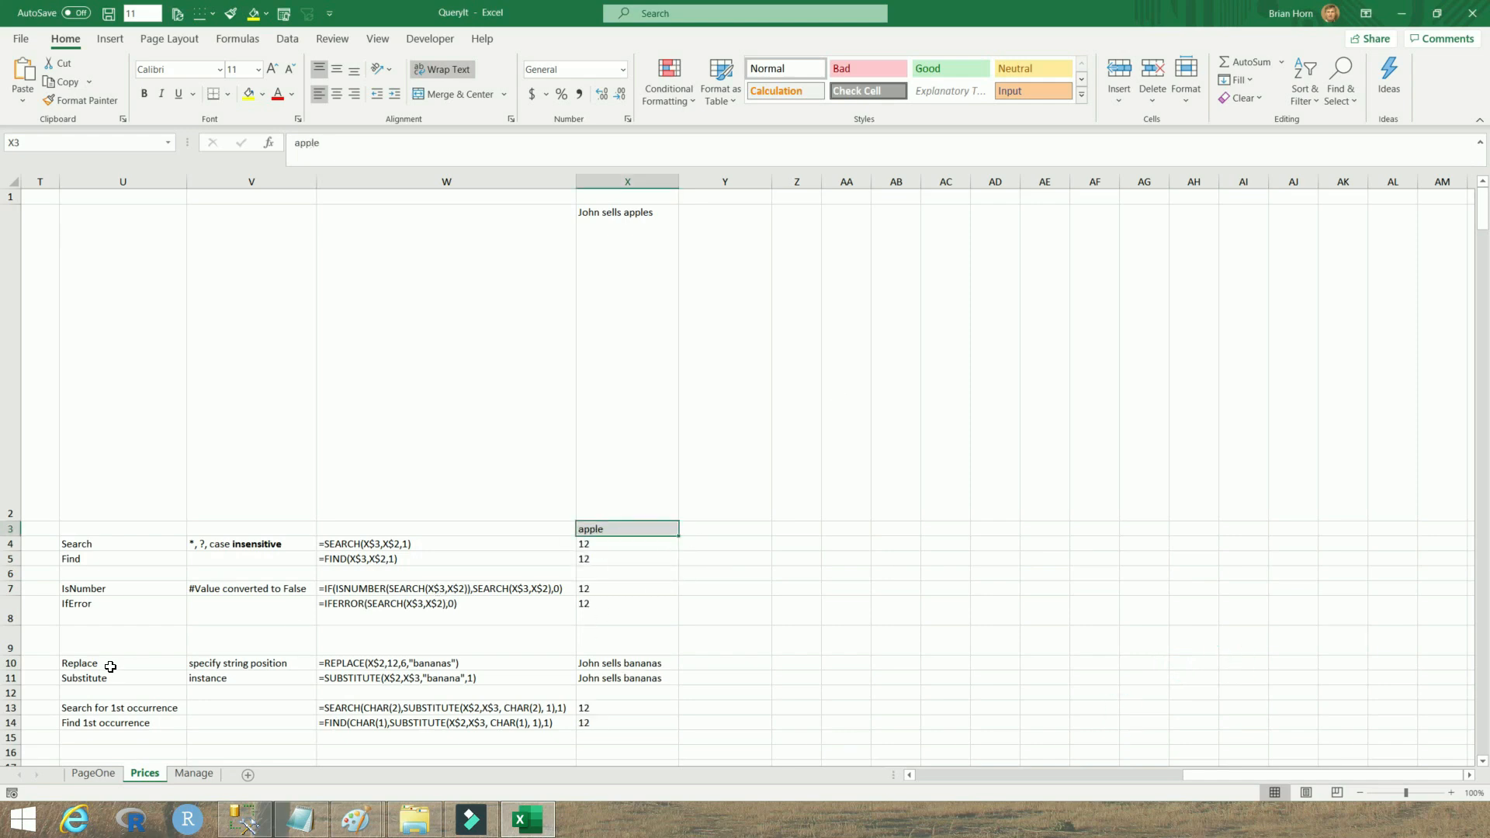
Review the Replace and Substitute row labels, description and formula in rows 10 and 11
drag(110, 666, 109, 677)
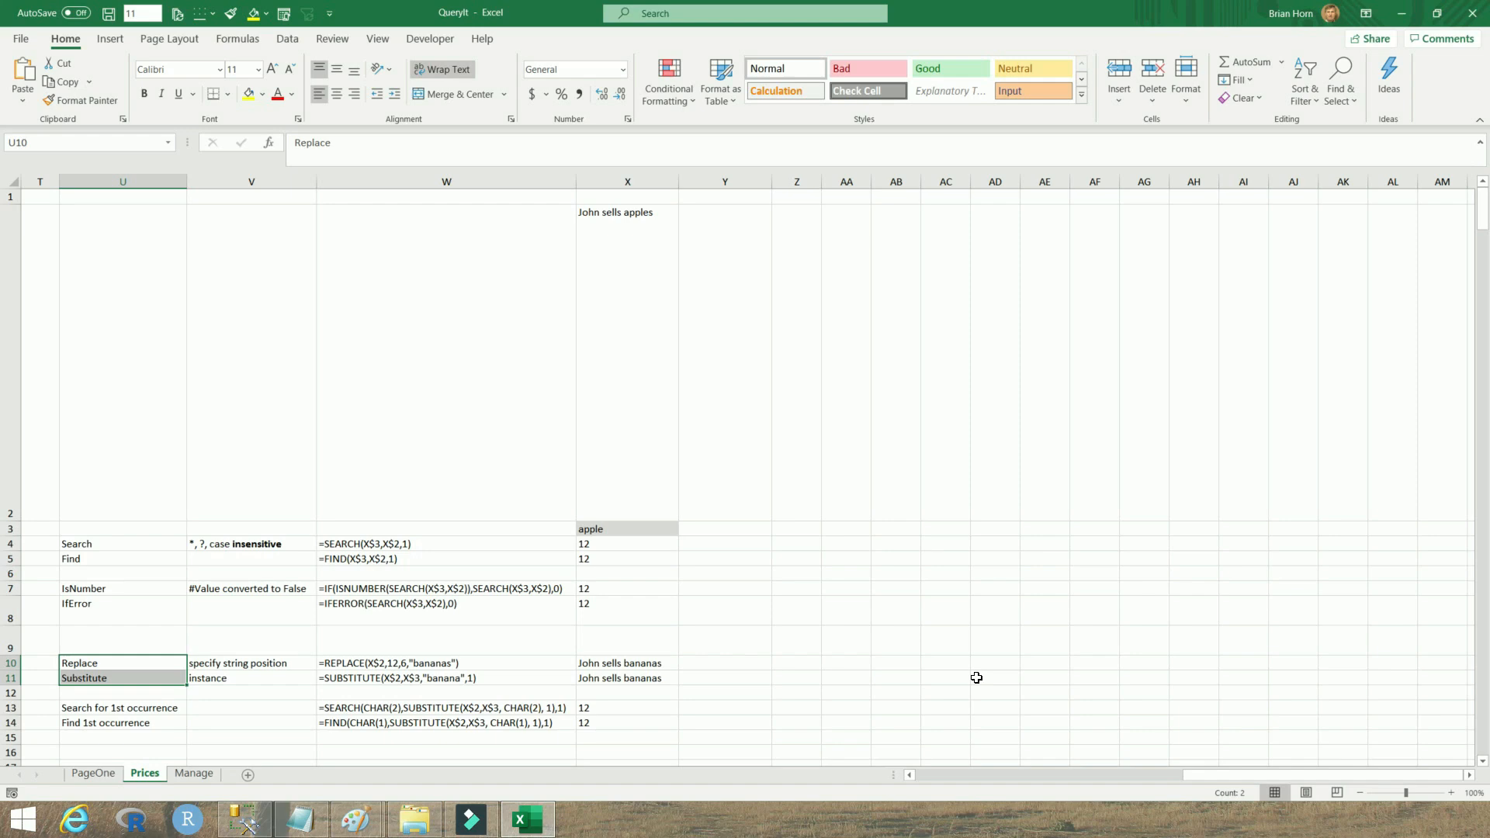
click(122, 666)
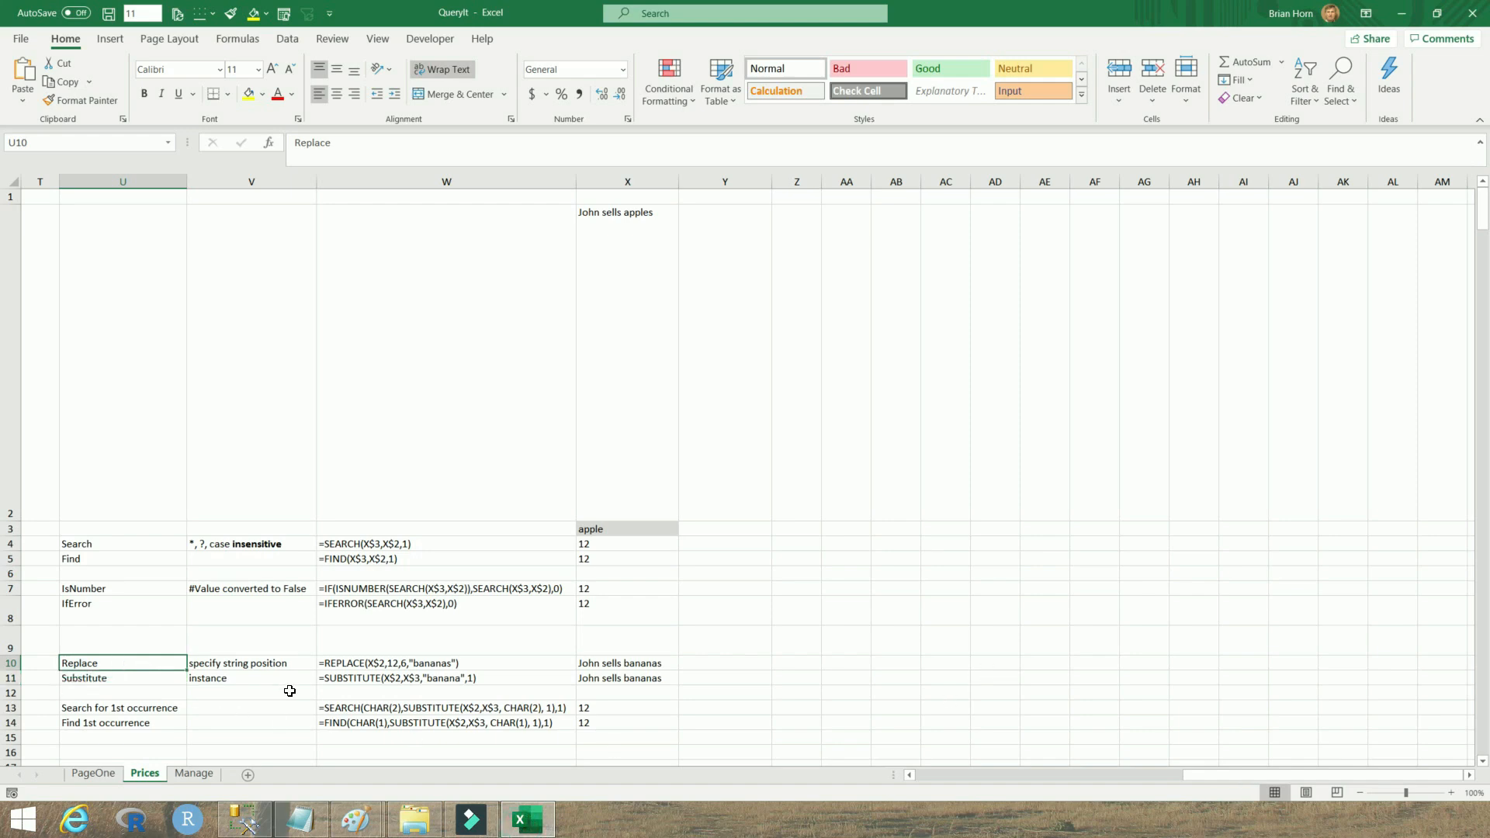
click(264, 664)
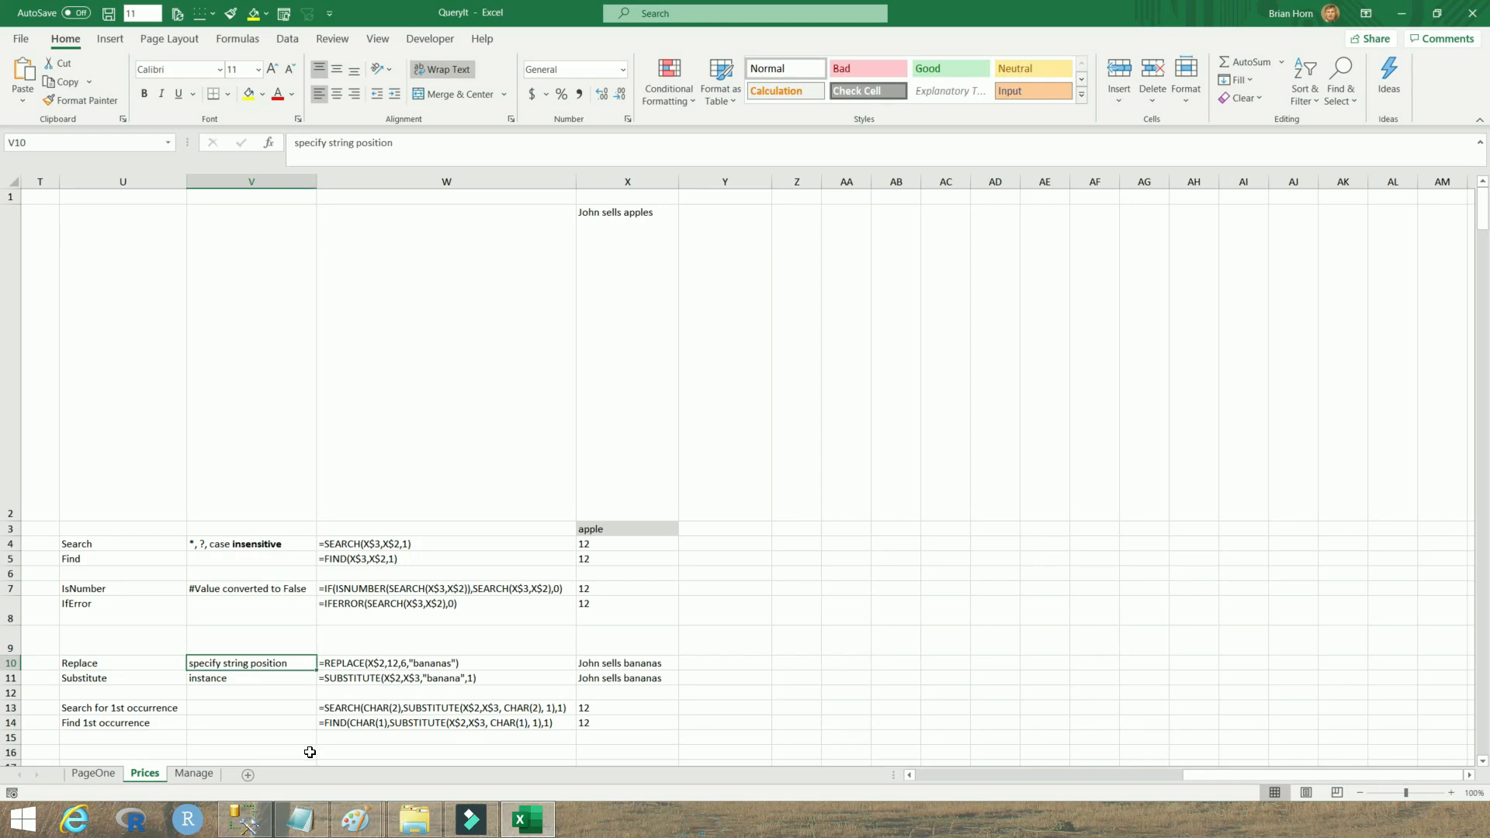
click(361, 665)
Close the other open Excel window and inspect the Replace result in X10
mouse_move(395, 813)
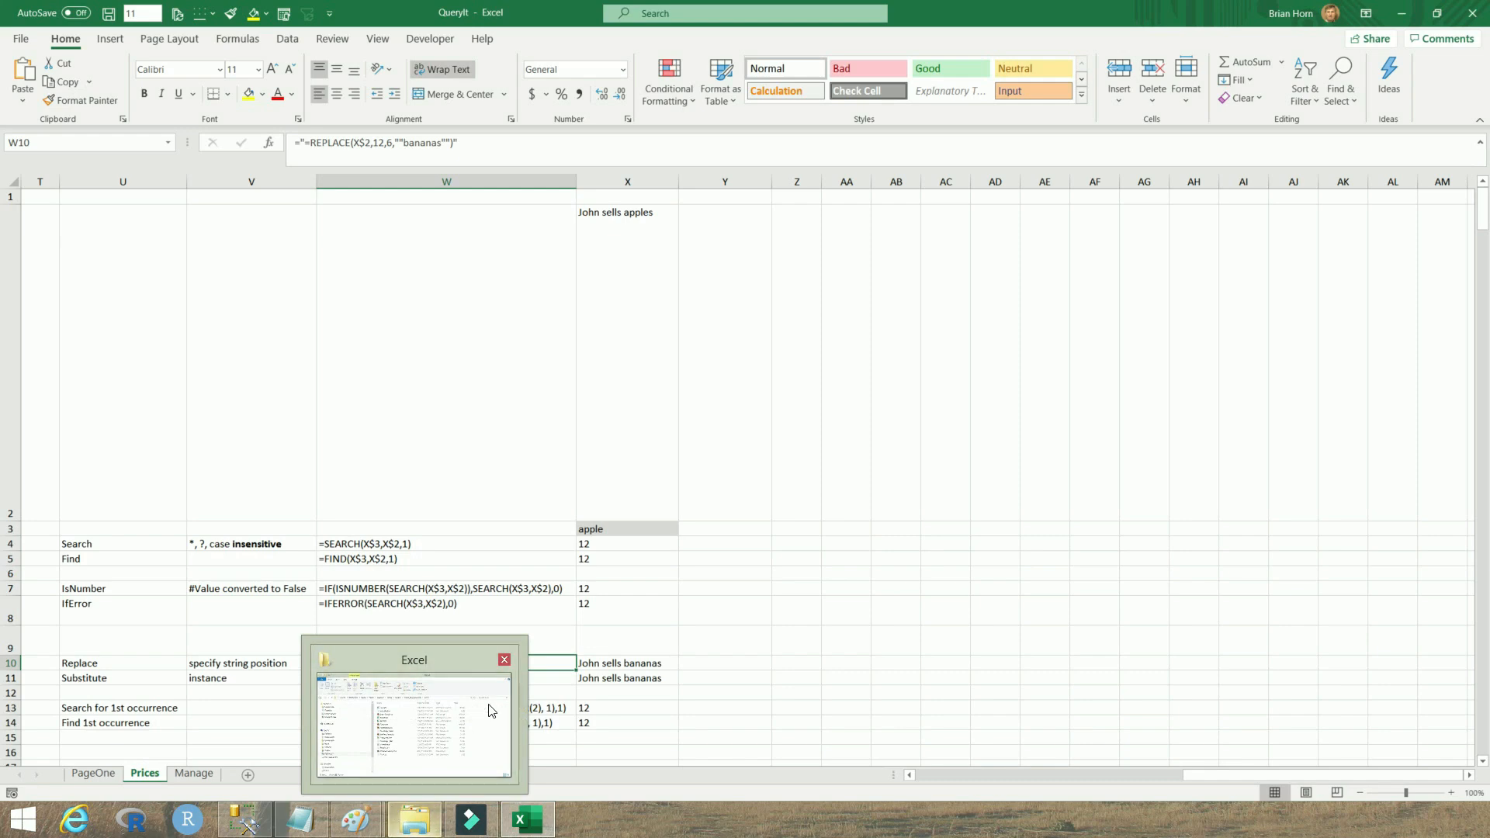
click(505, 659)
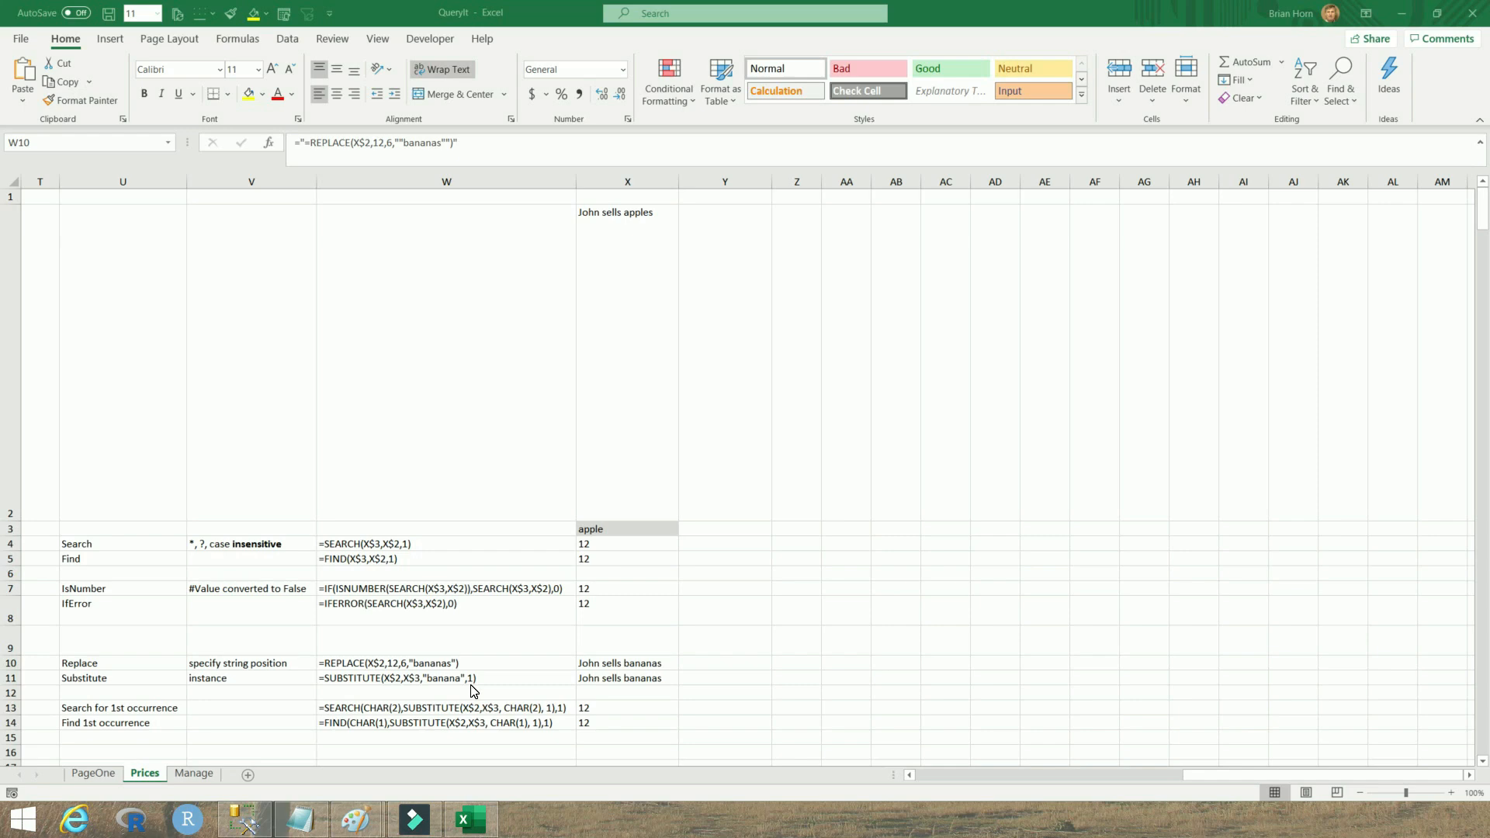
click(616, 664)
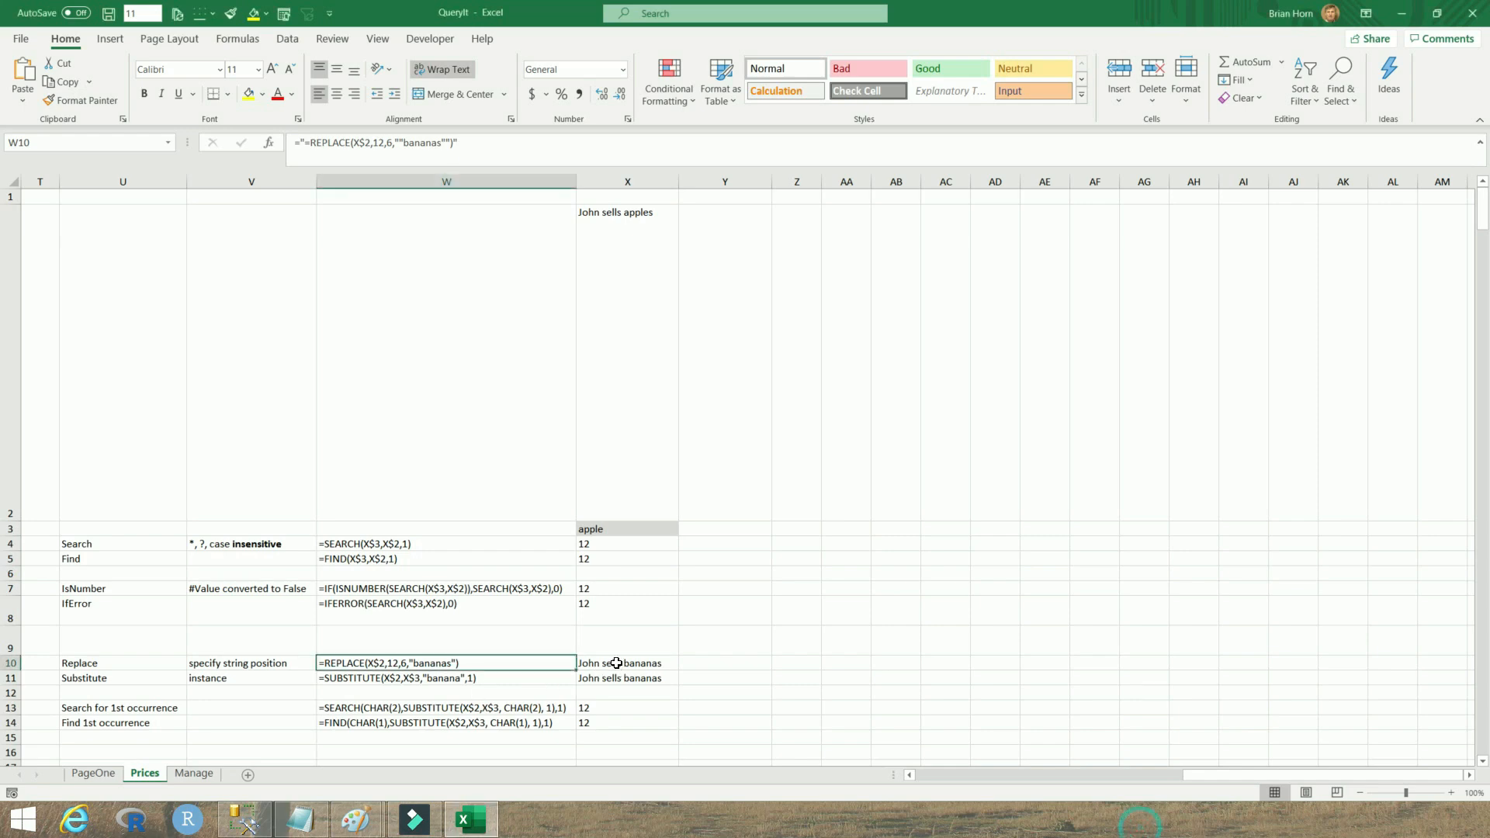
click(616, 663)
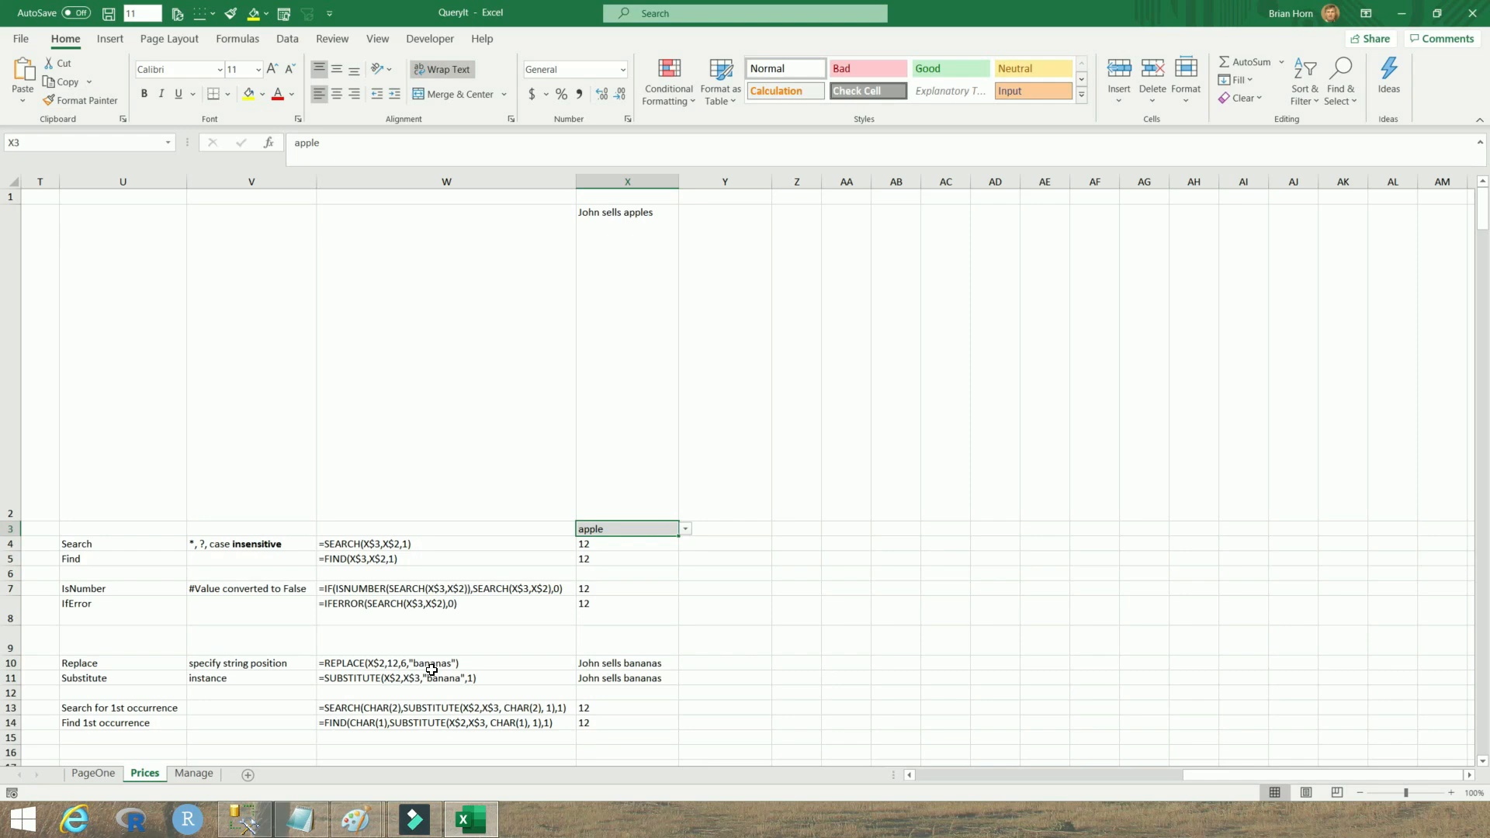
click(618, 666)
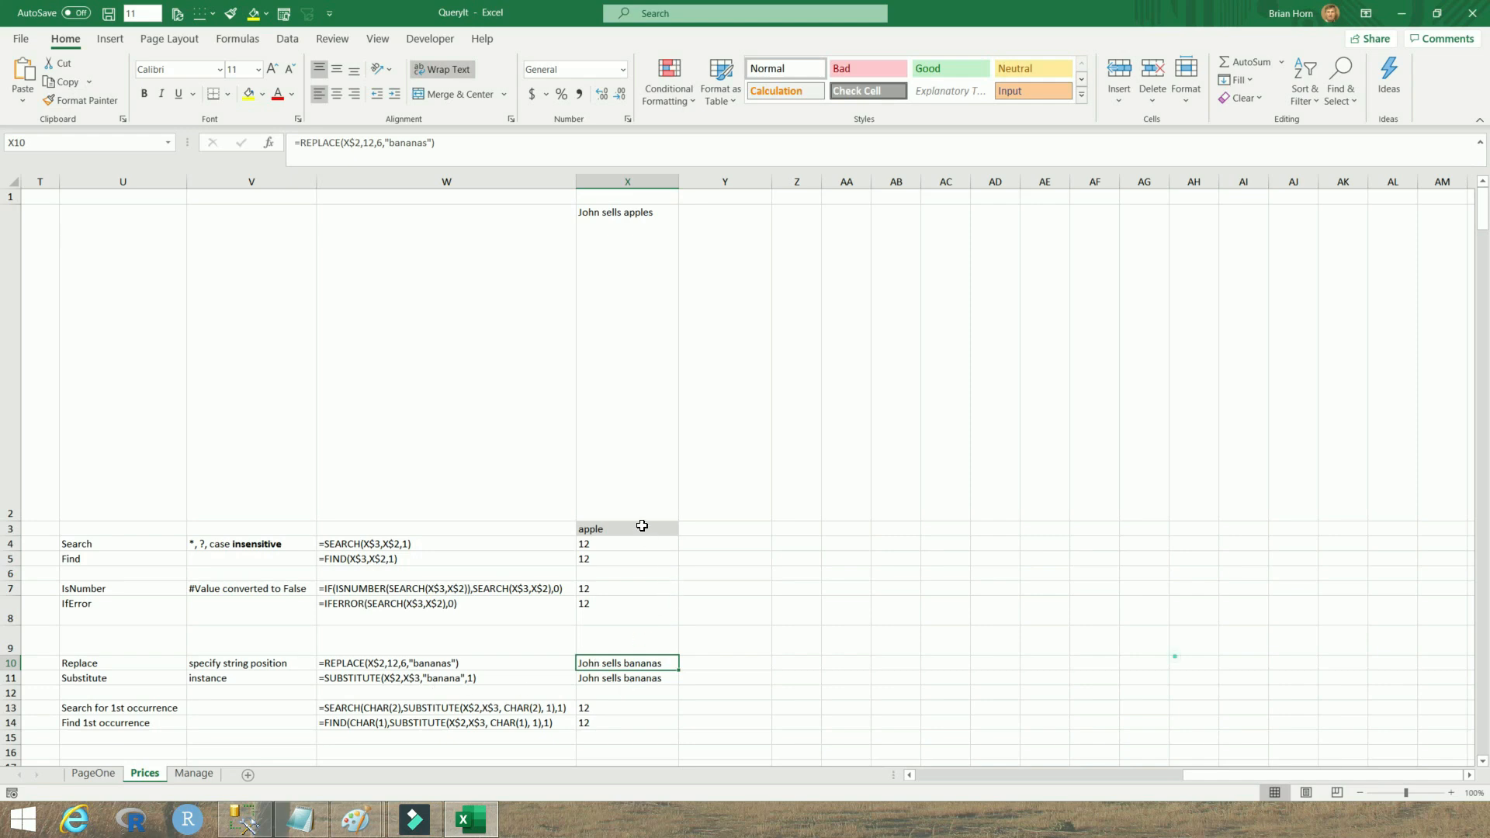
Set X3 to Apple from its dropdown, check the Substitute result in X11, and undo the change
click(668, 530)
click(686, 530)
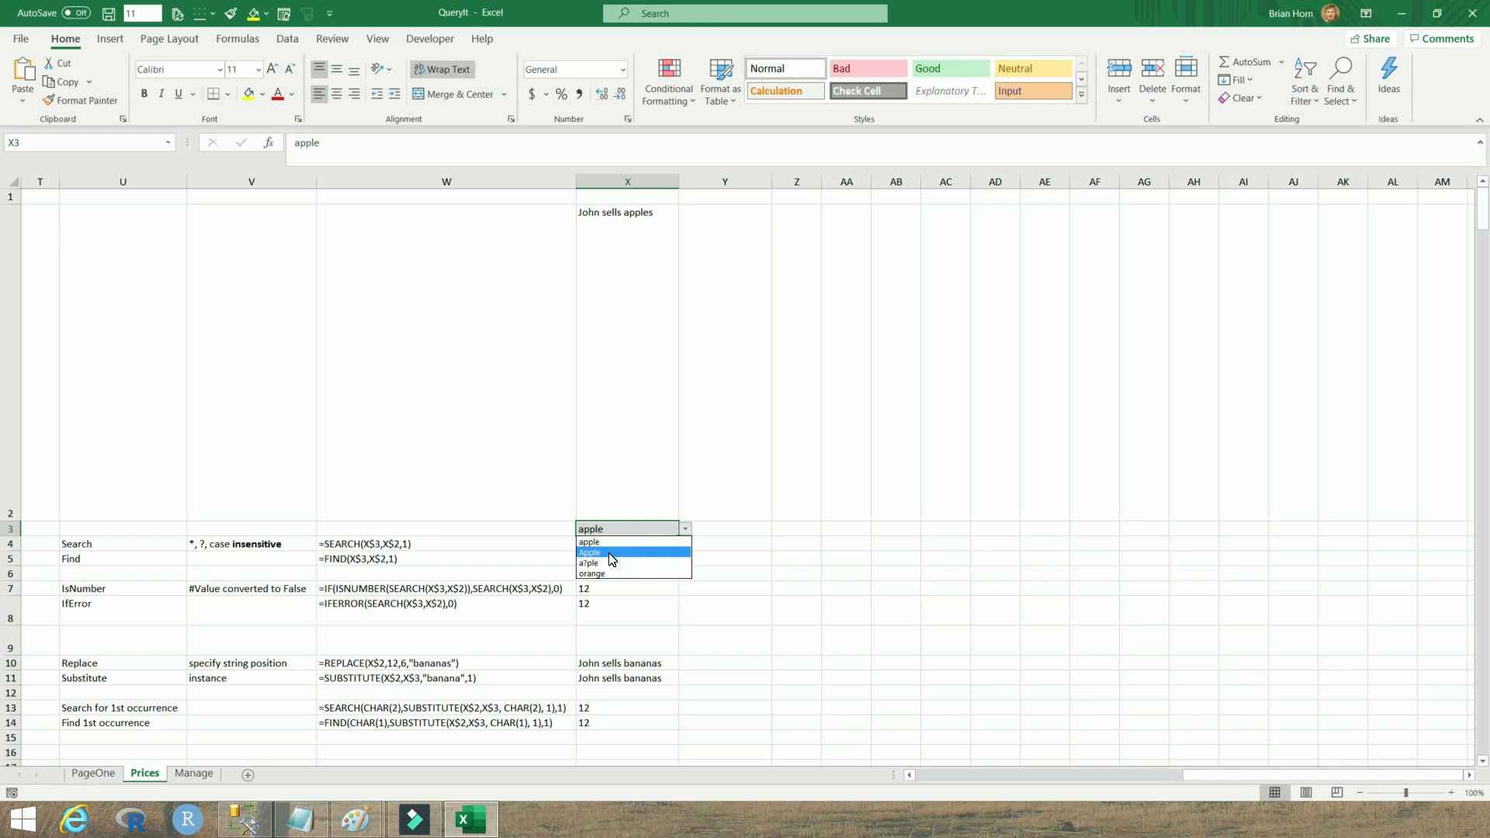
click(611, 553)
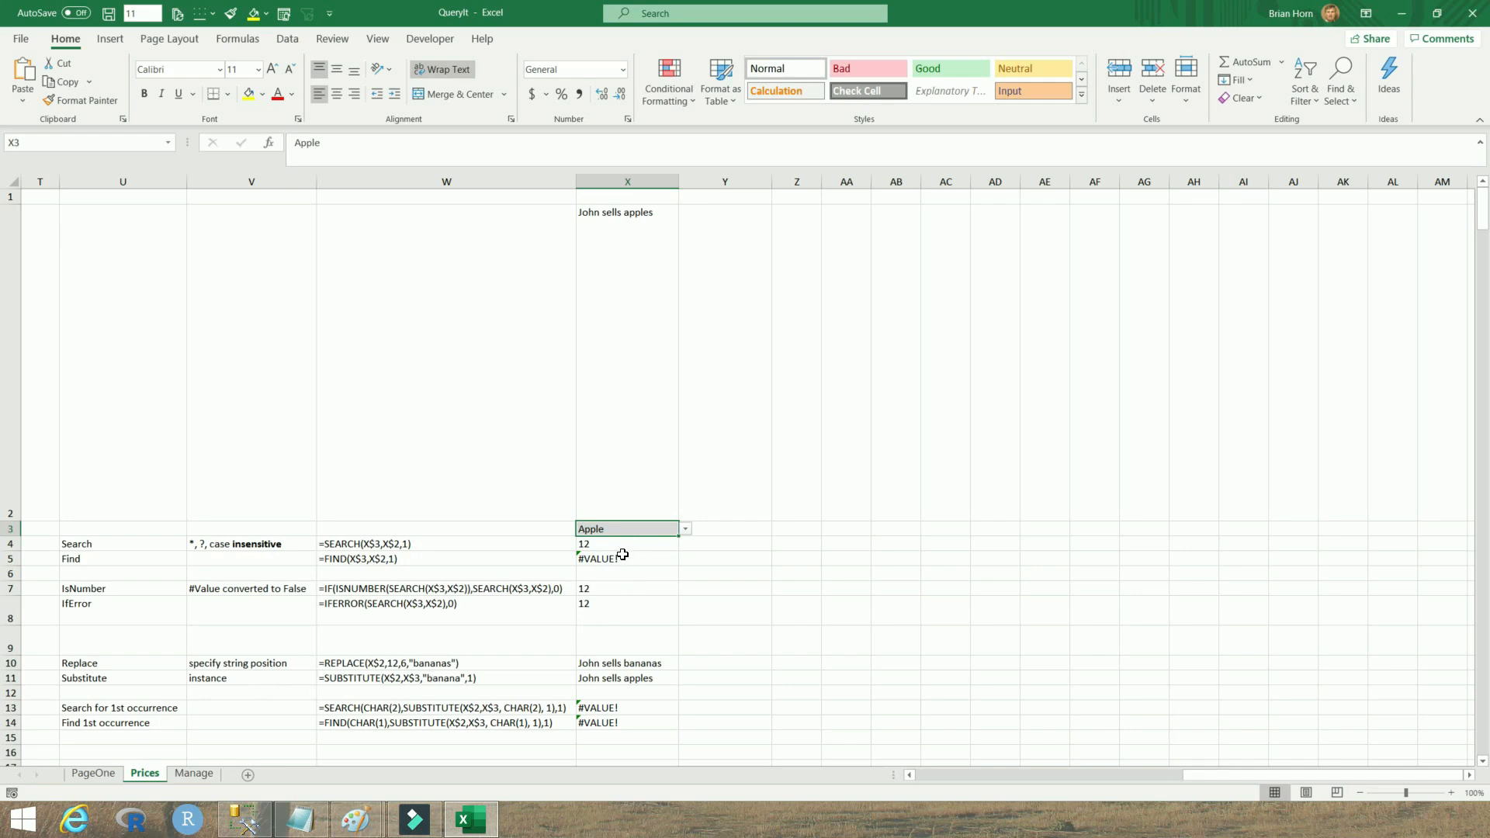
click(617, 680)
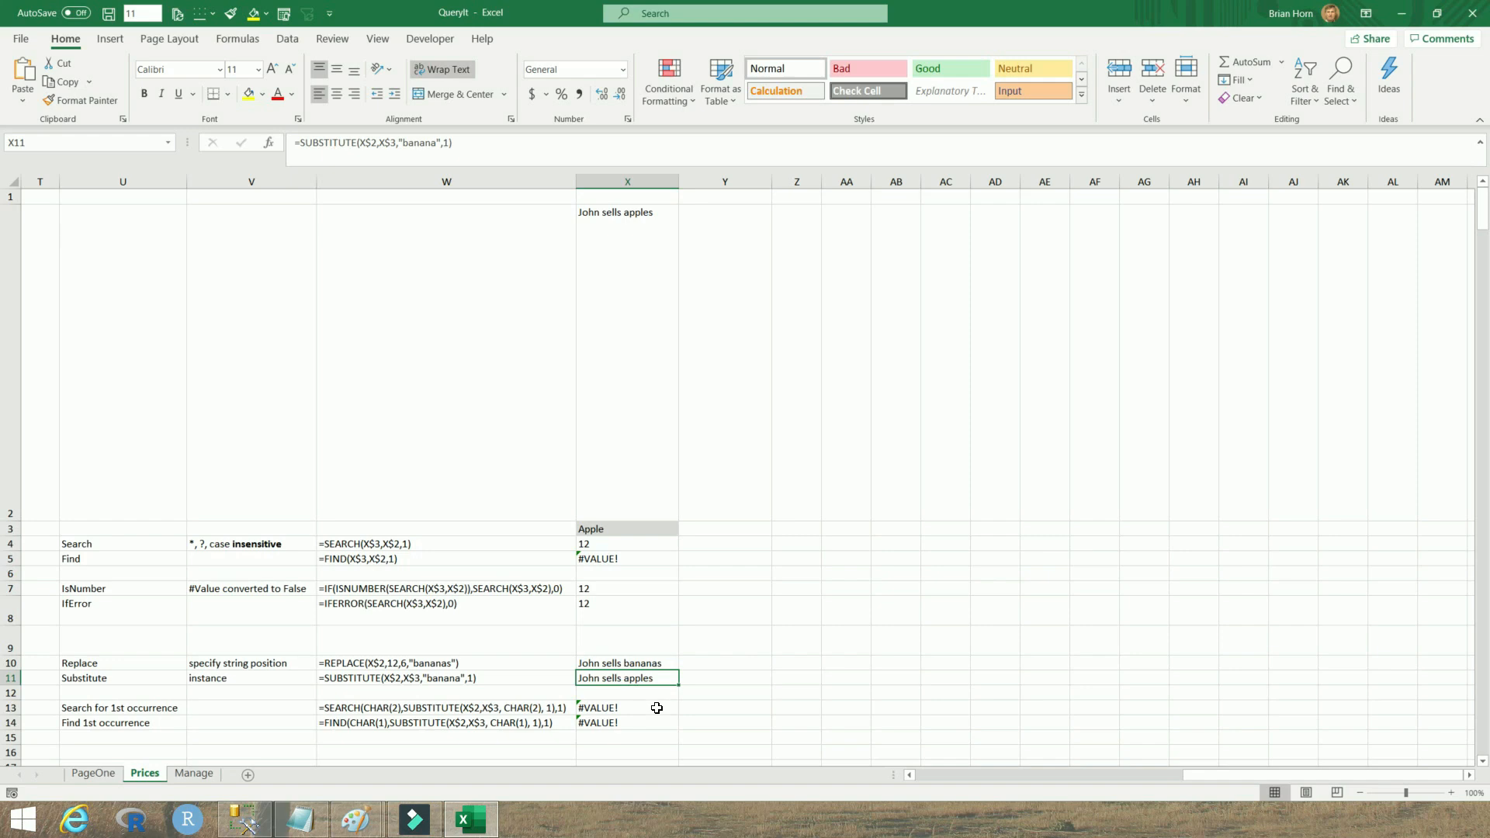
key(ctrl+z)
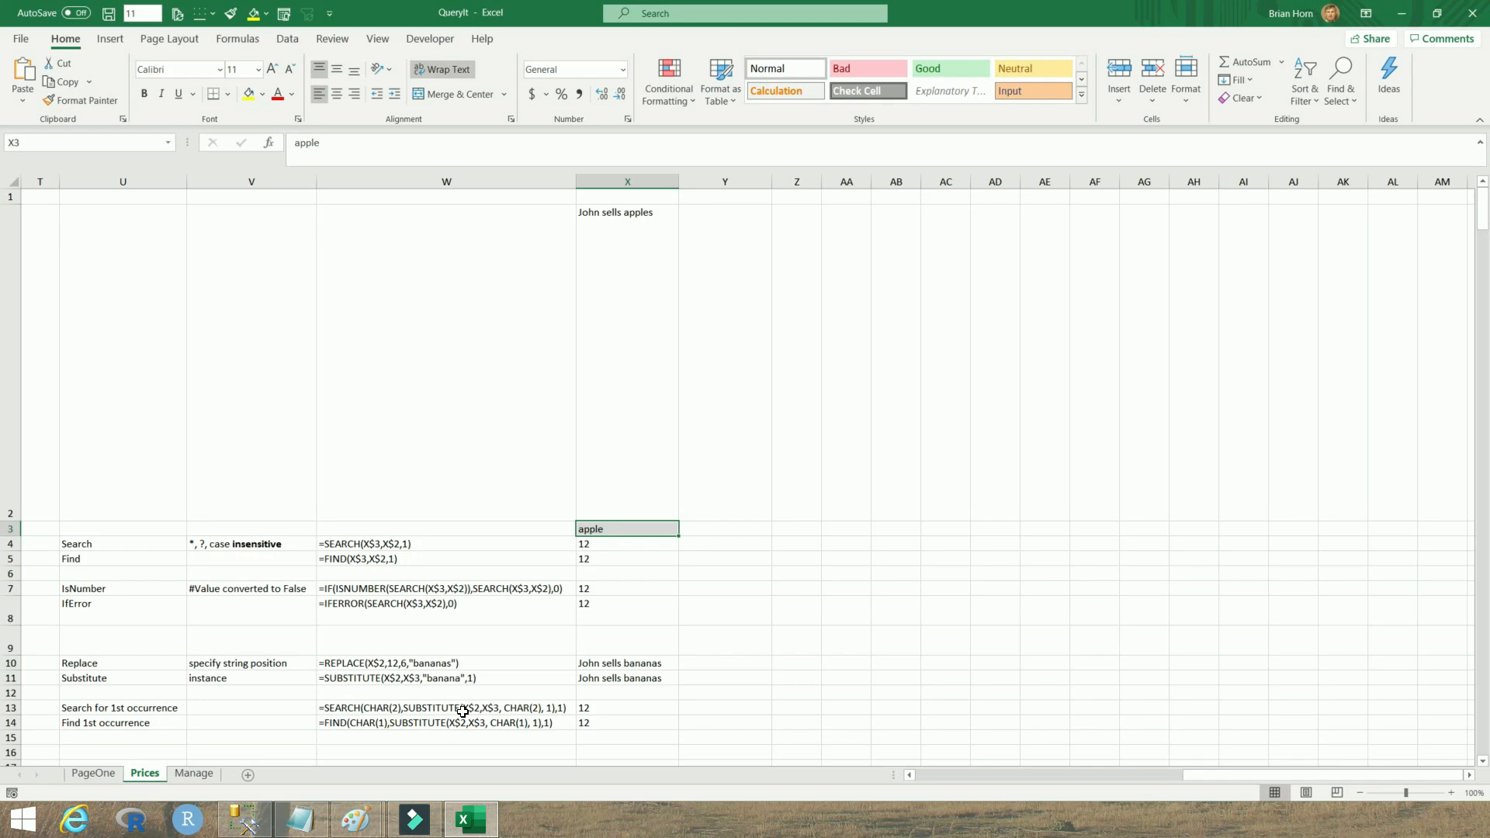
Examine the Search and Find first-occurrence formulas and results in rows 13 and 14
click(420, 709)
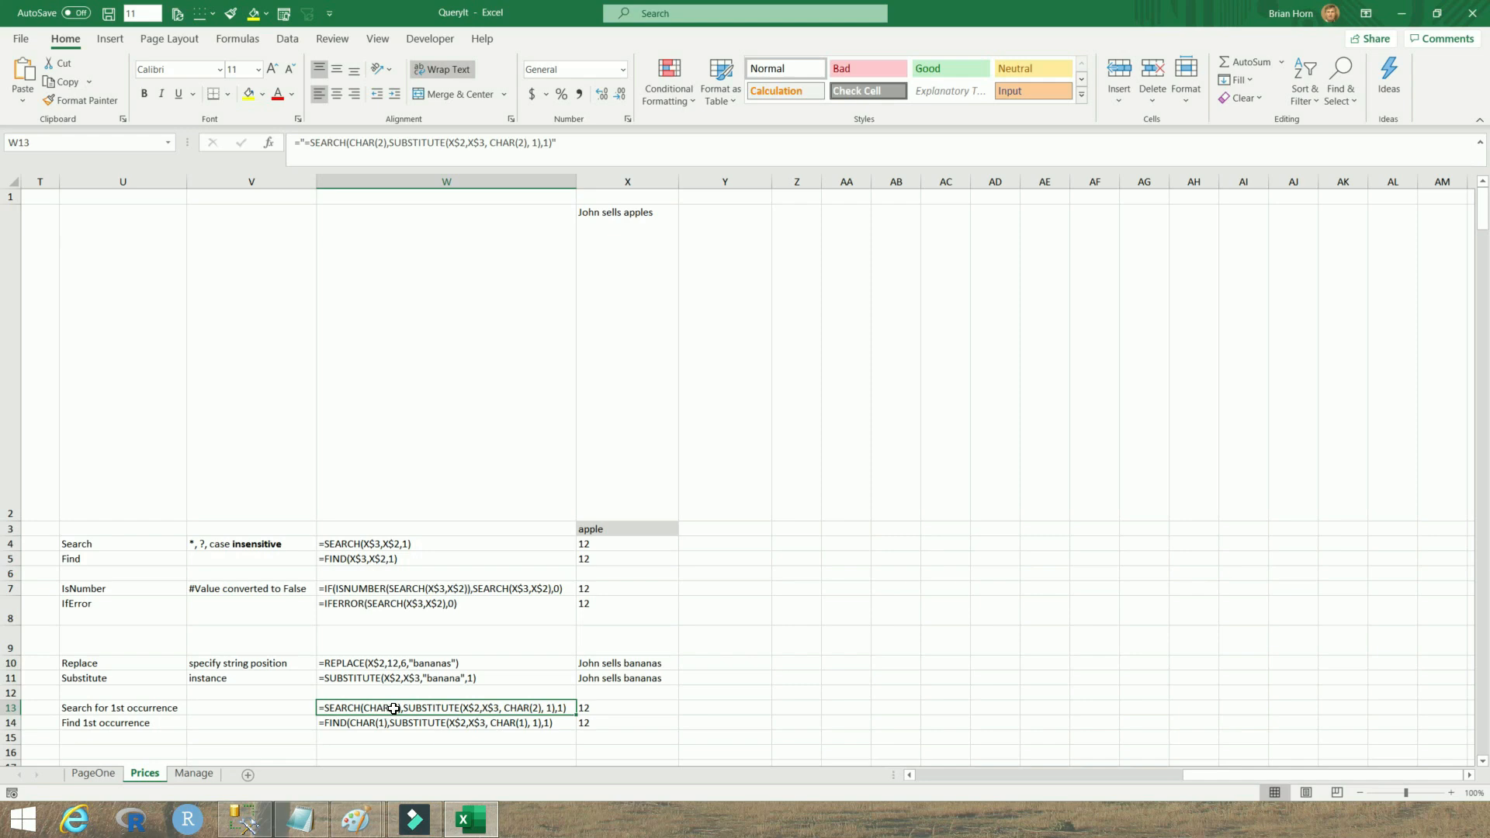
click(594, 713)
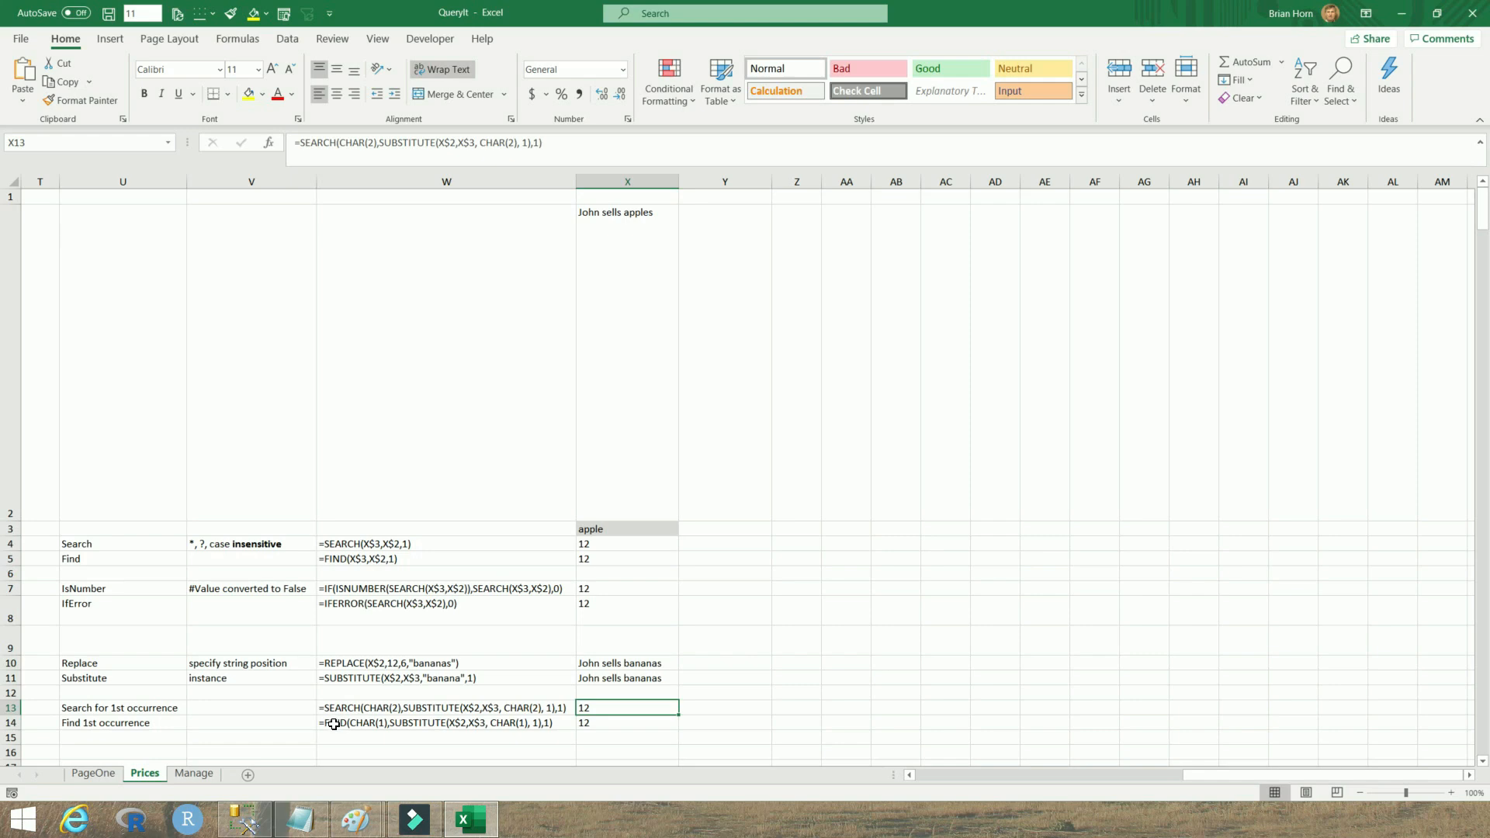
click(438, 724)
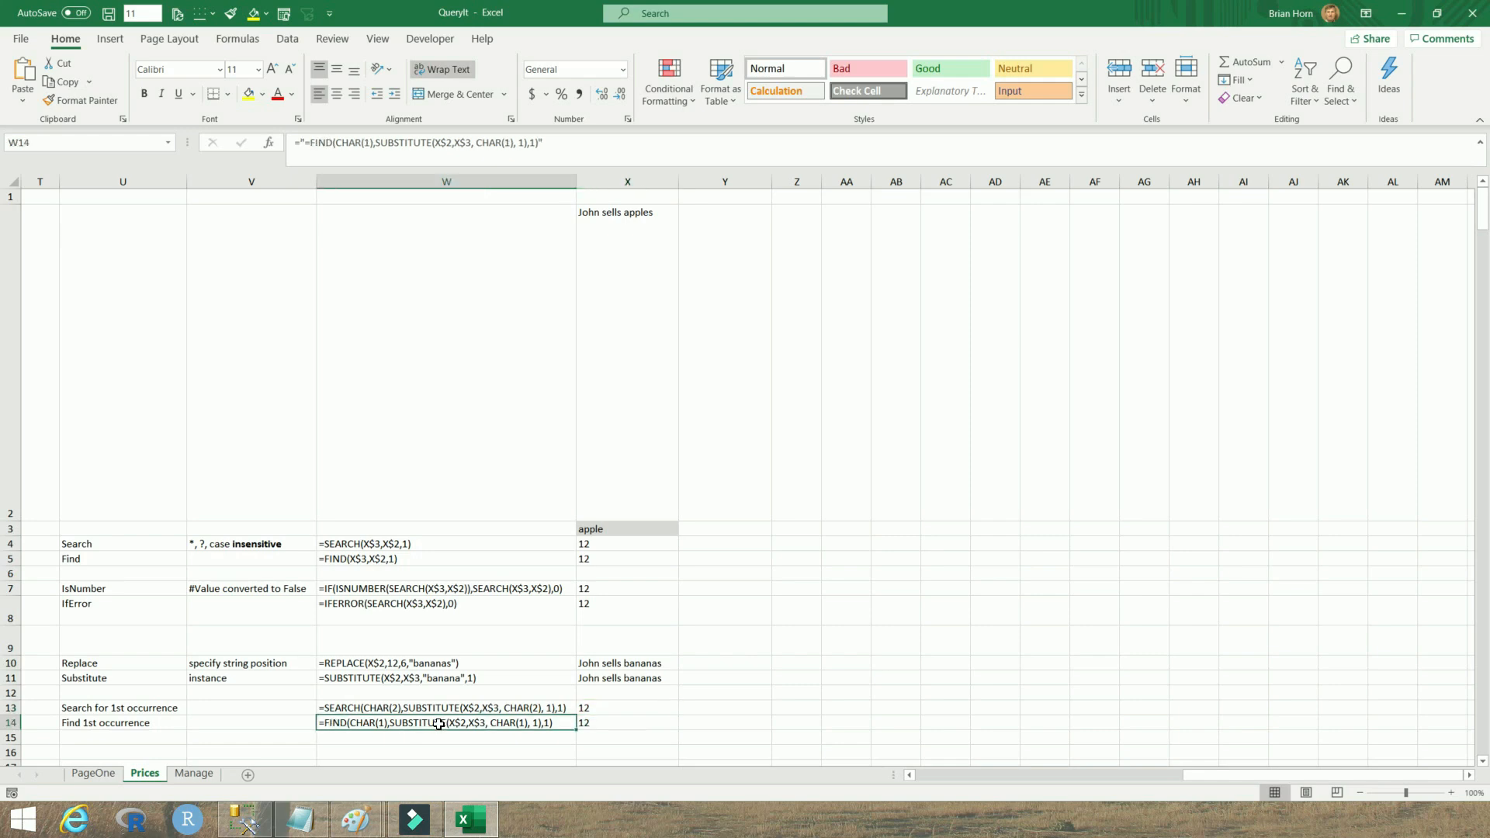
click(534, 709)
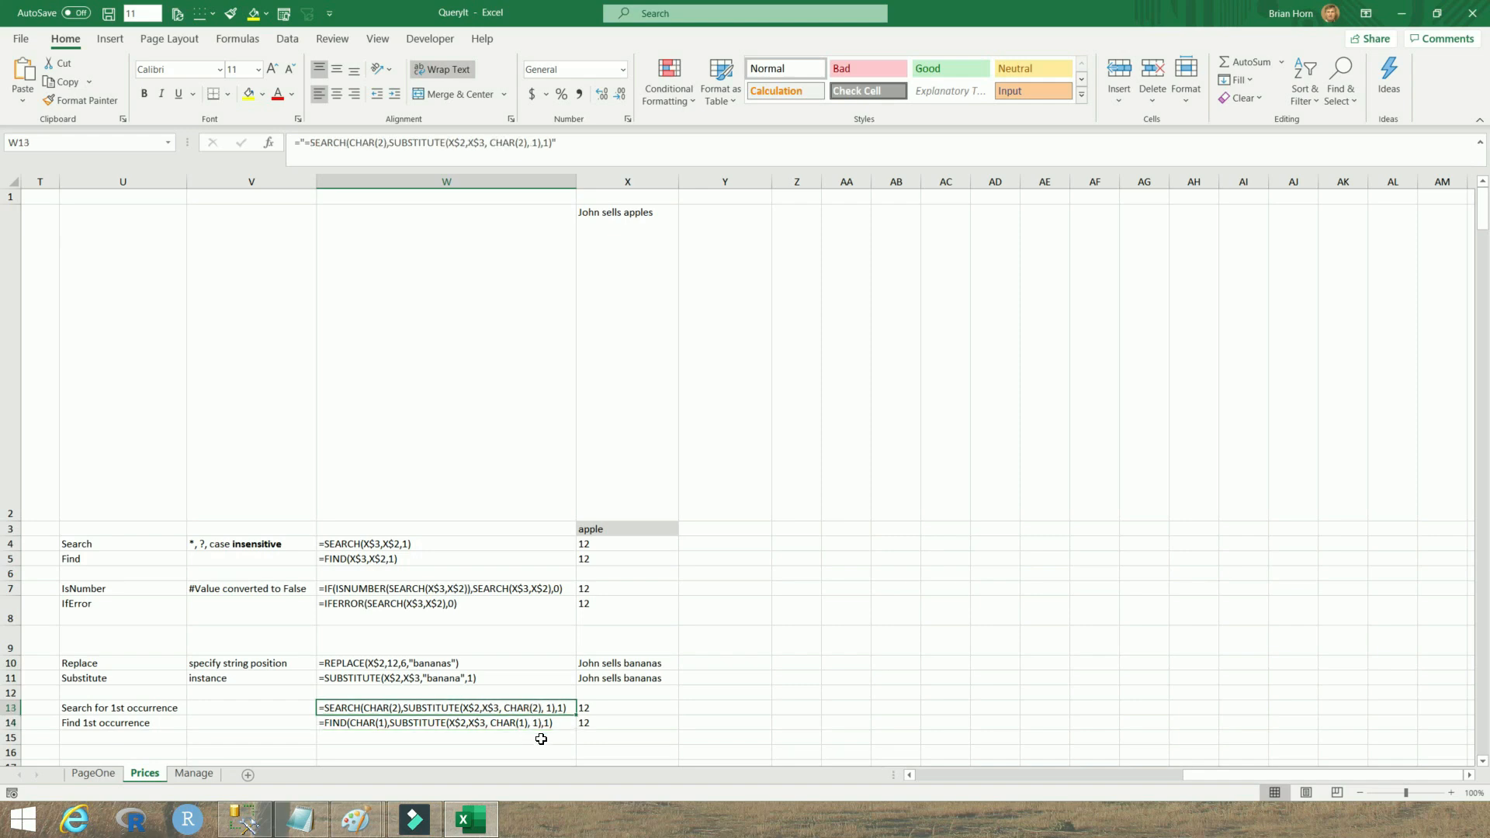
click(524, 725)
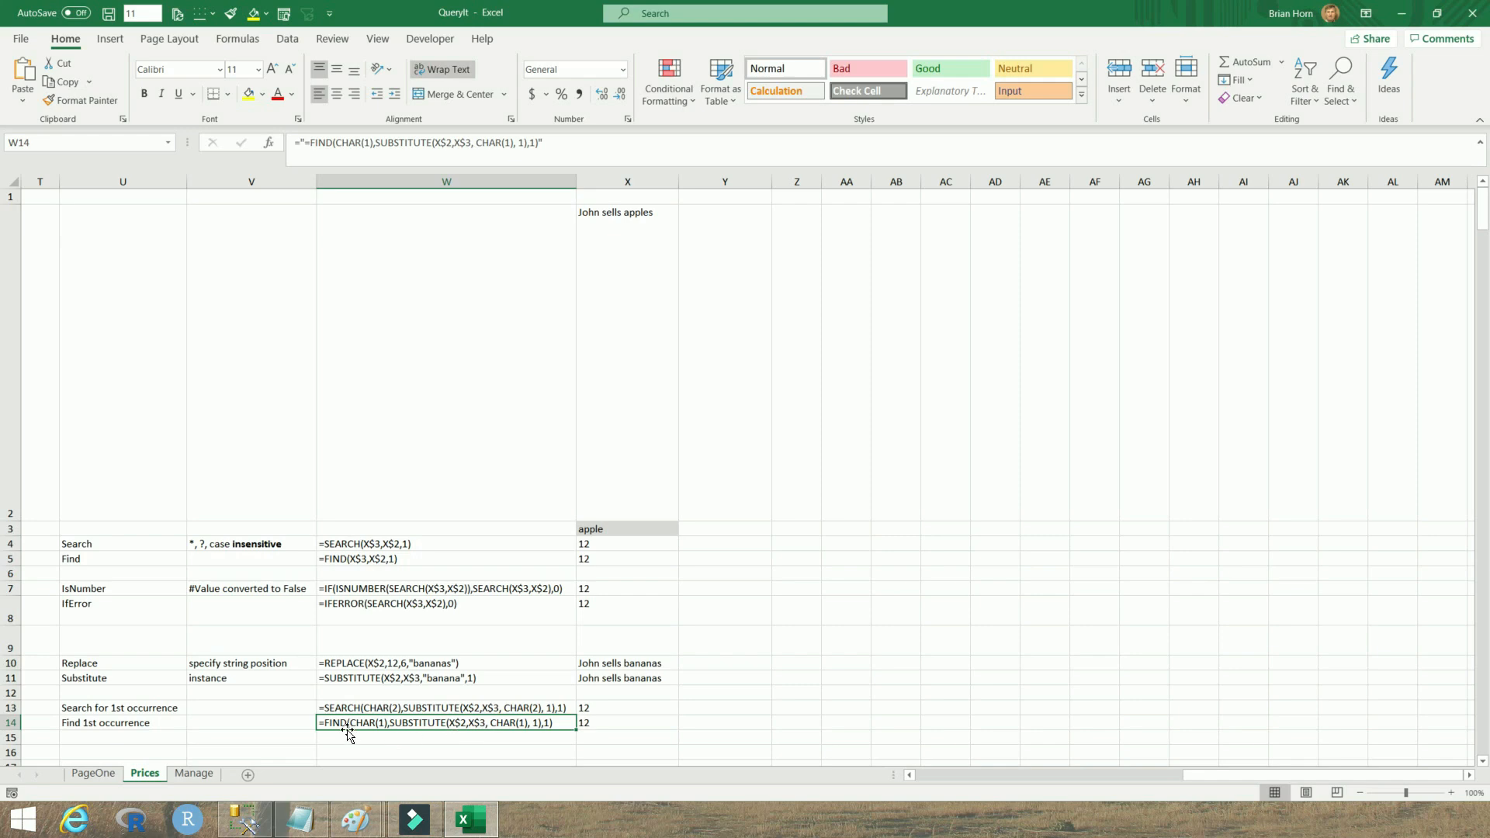
click(523, 707)
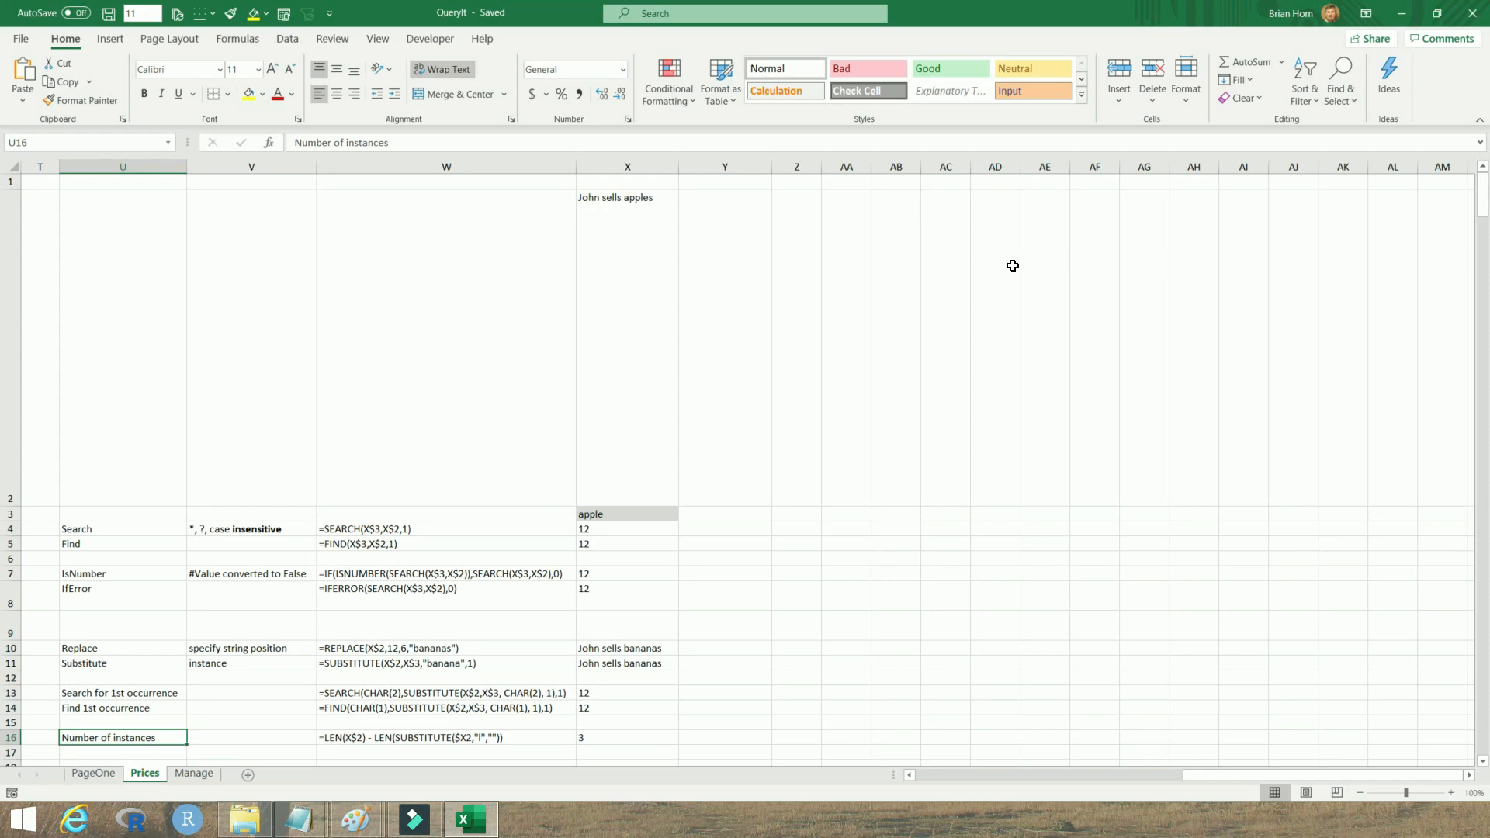
Inspect the Number of instances formula in W16
click(363, 736)
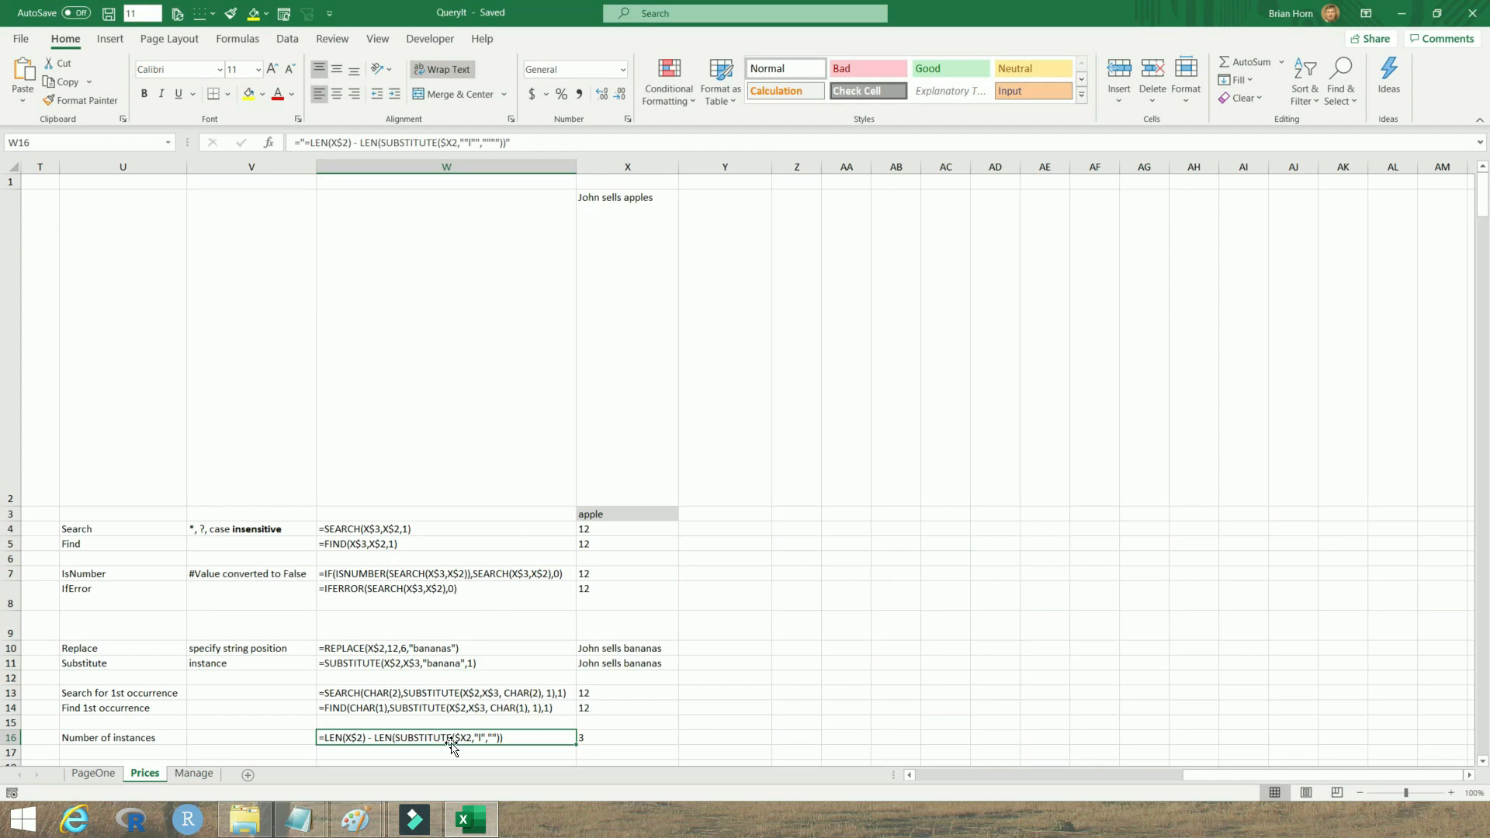
key(Right)
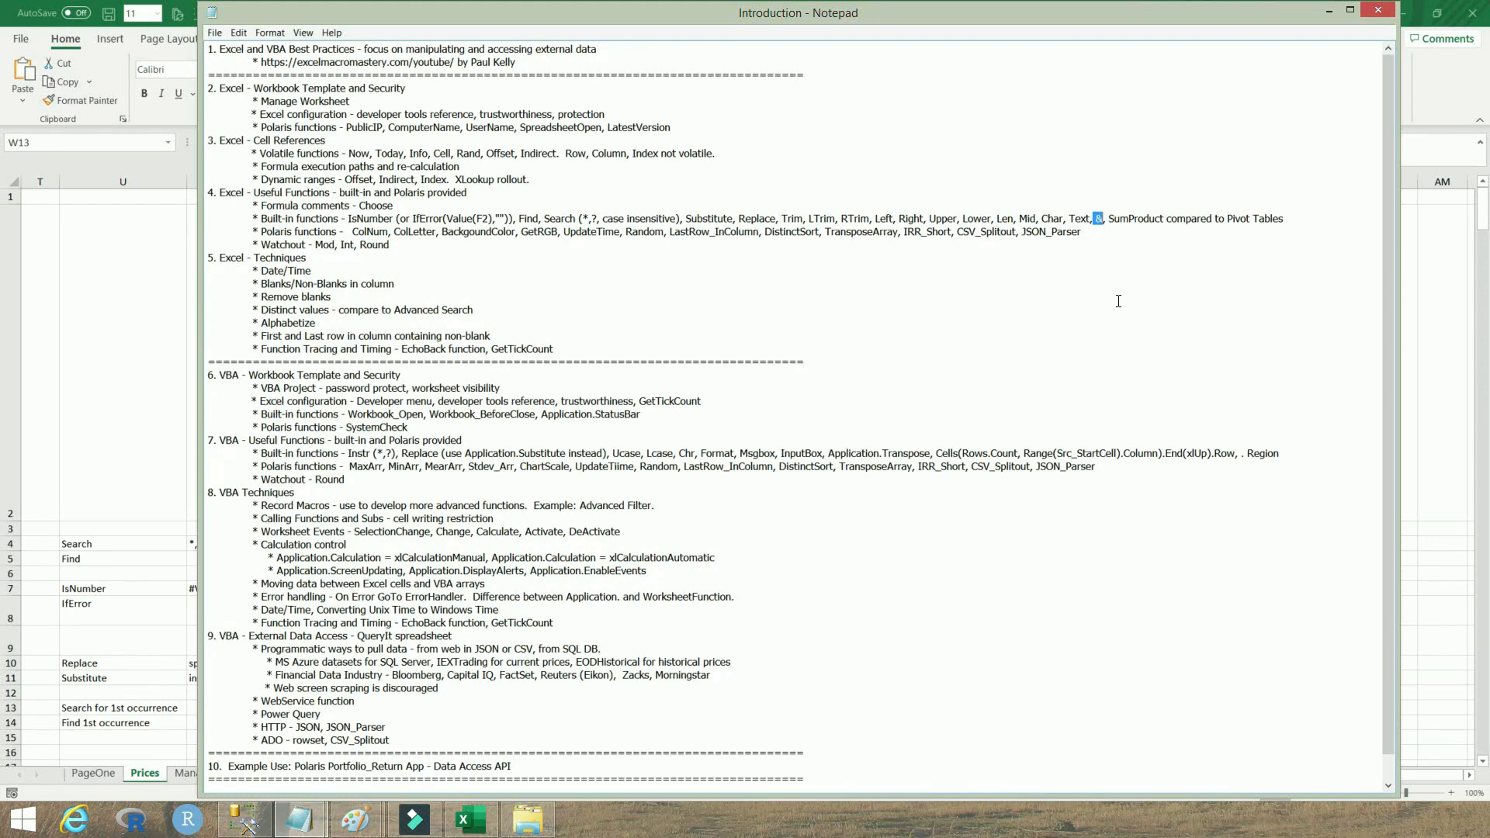
Highlight the SumProduct compared to Pivot Tables entry in the Notepad outline
drag(1096, 219, 1103, 220)
drag(1108, 219, 1162, 219)
click(1165, 219)
drag(1109, 222, 1282, 218)
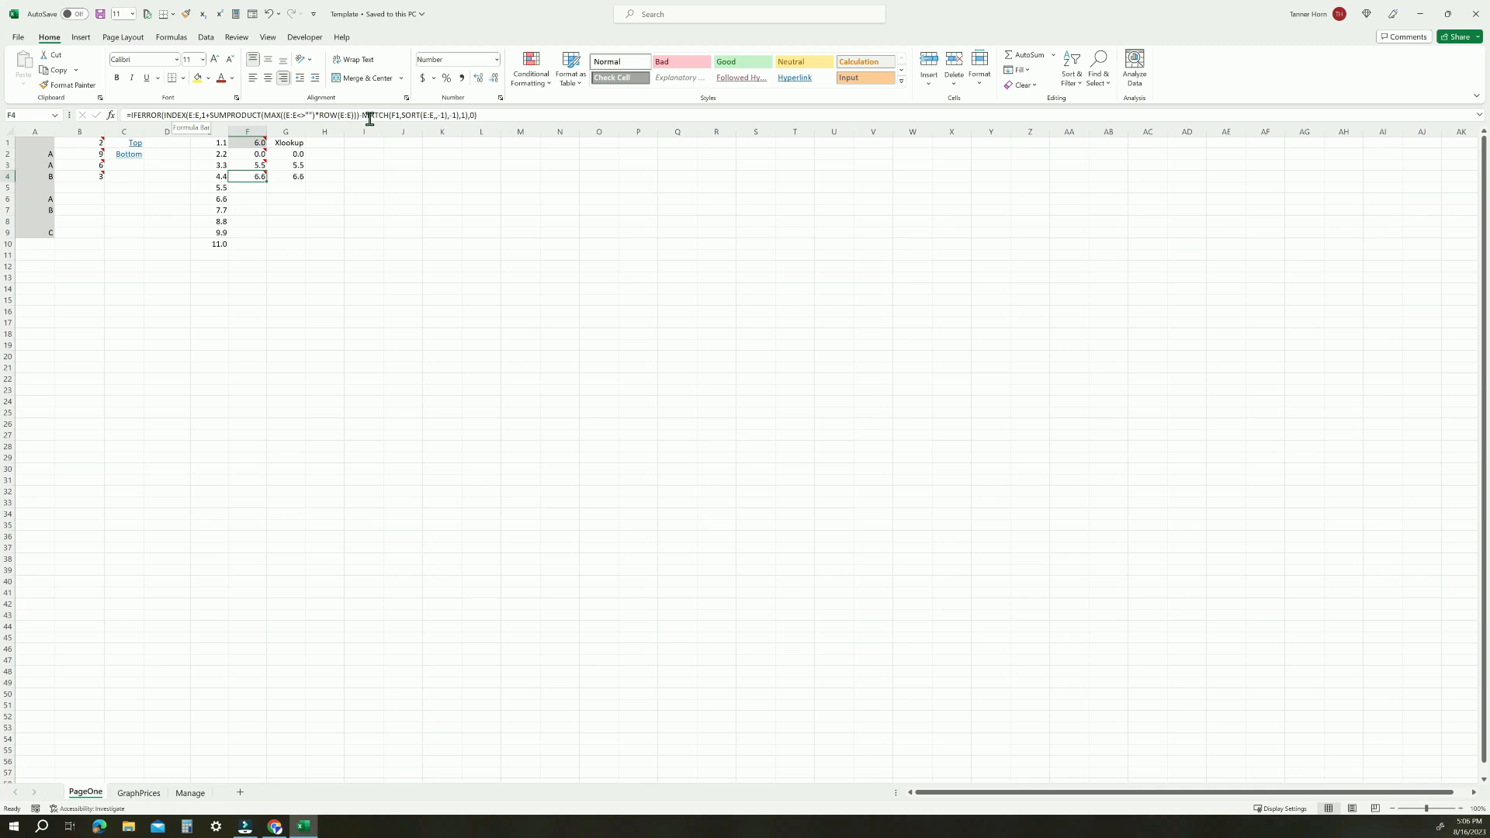
Examine the INDEX and SUMPRODUCT formula in F4 and the MATCH and SUMPRODUCT formulas in B1 and B2
click(313, 116)
drag(360, 115, 205, 116)
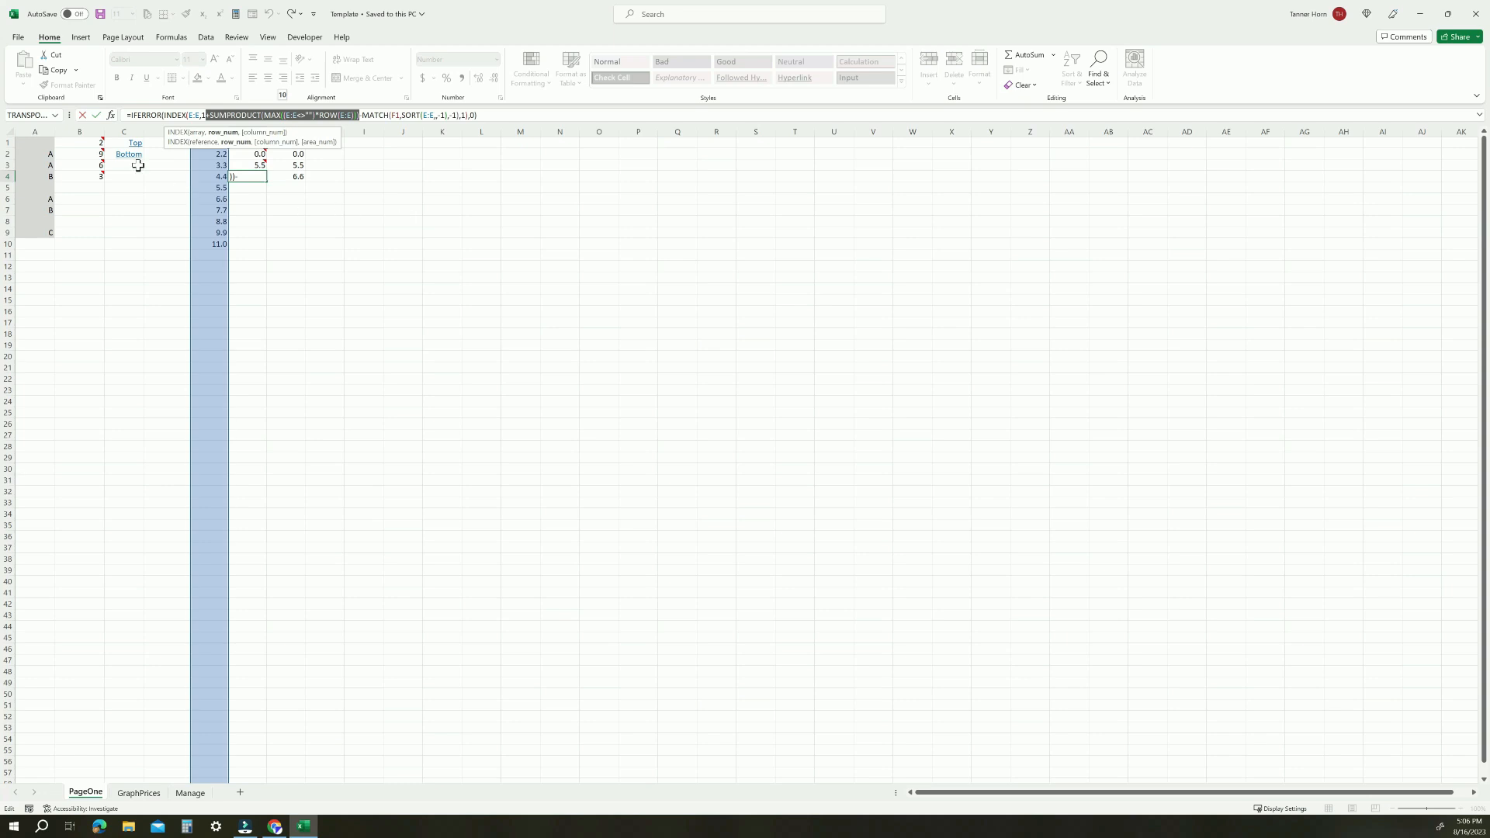
key(Escape)
click(91, 142)
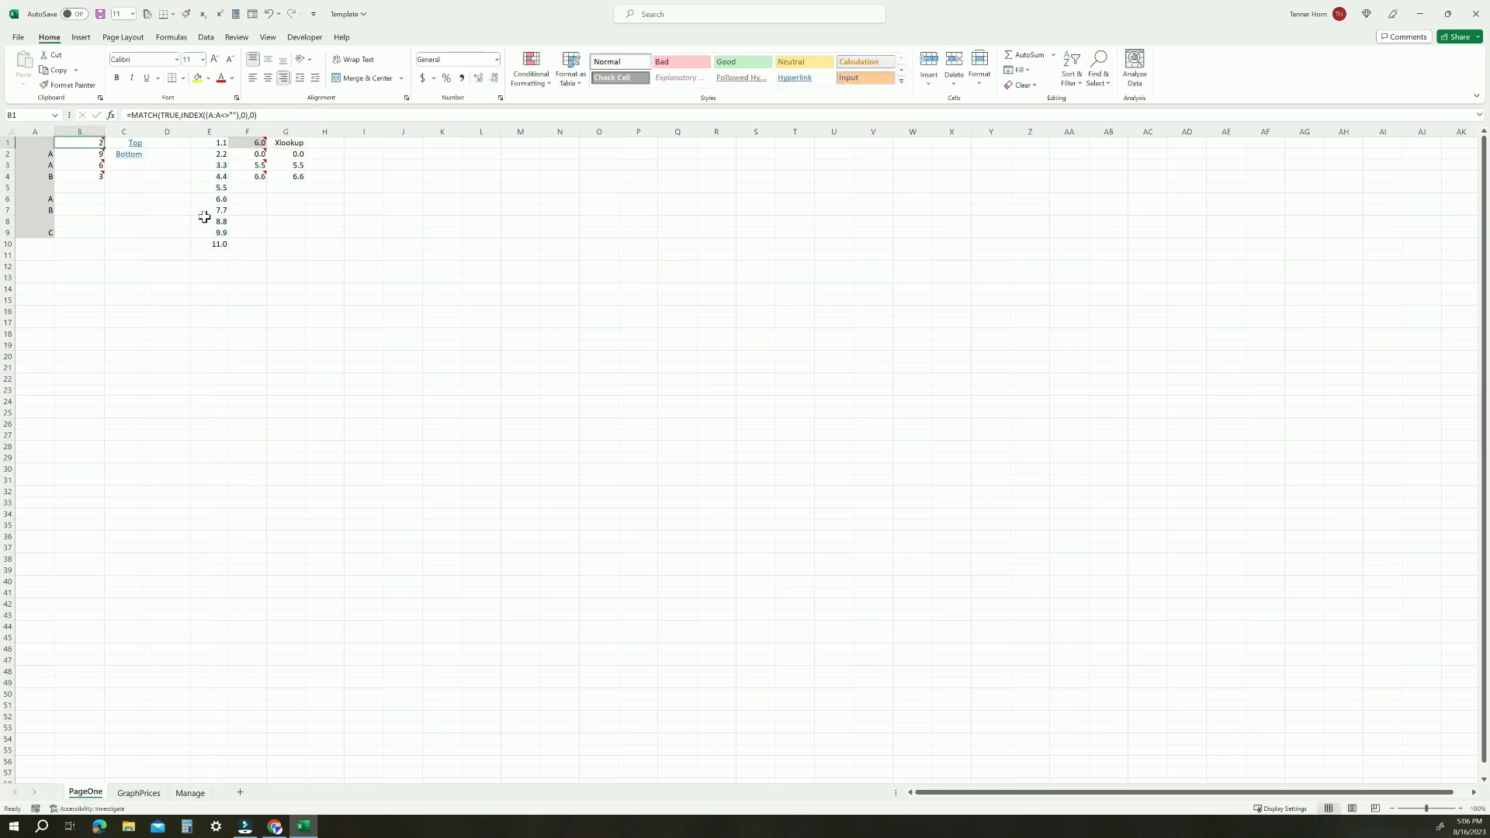
click(95, 154)
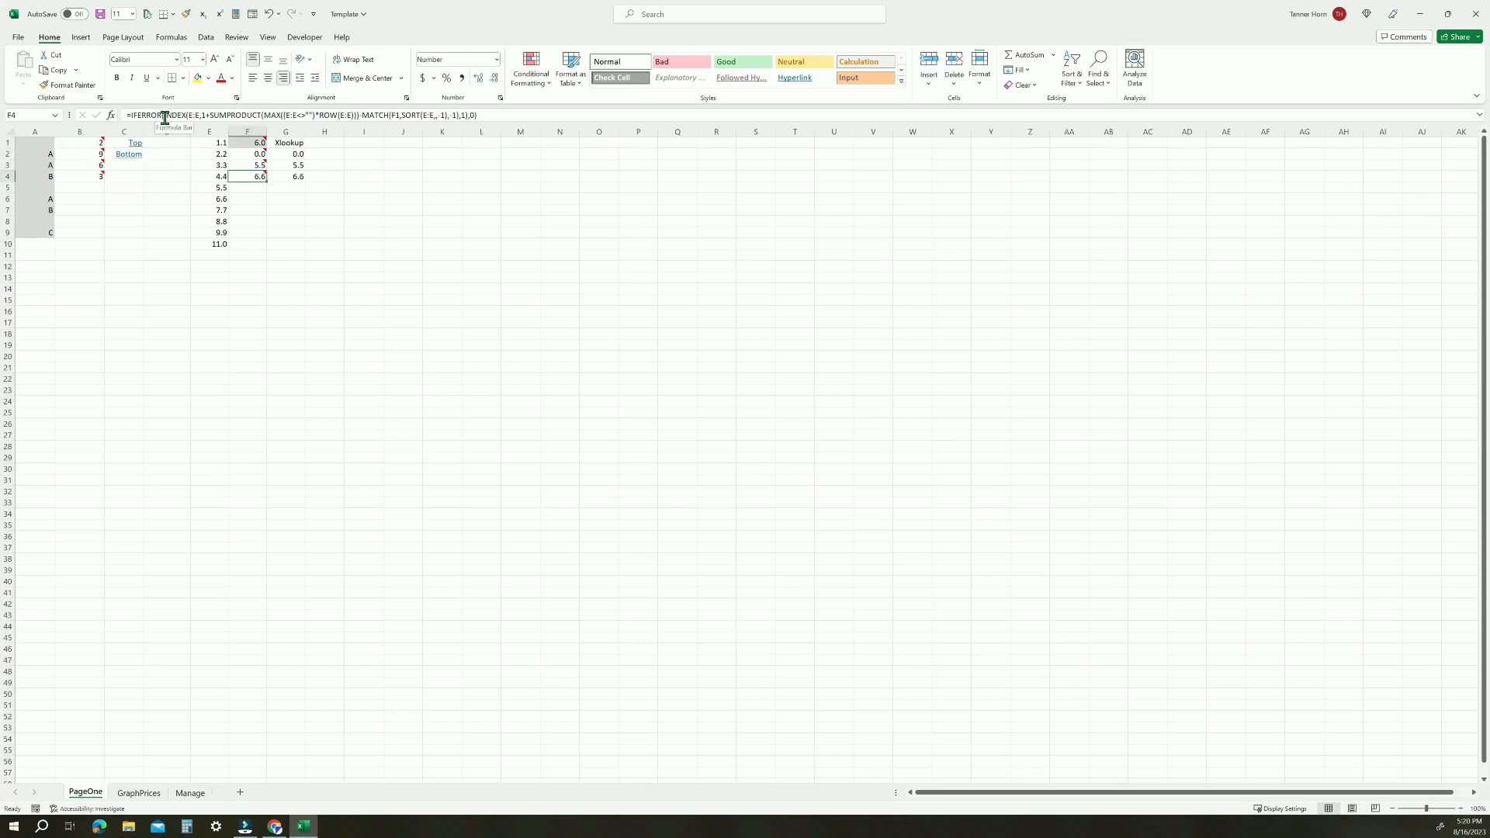
Open the Microsoft help page for the INDEX function and scroll to its reference form
drag(163, 115, 183, 115)
key(F1)
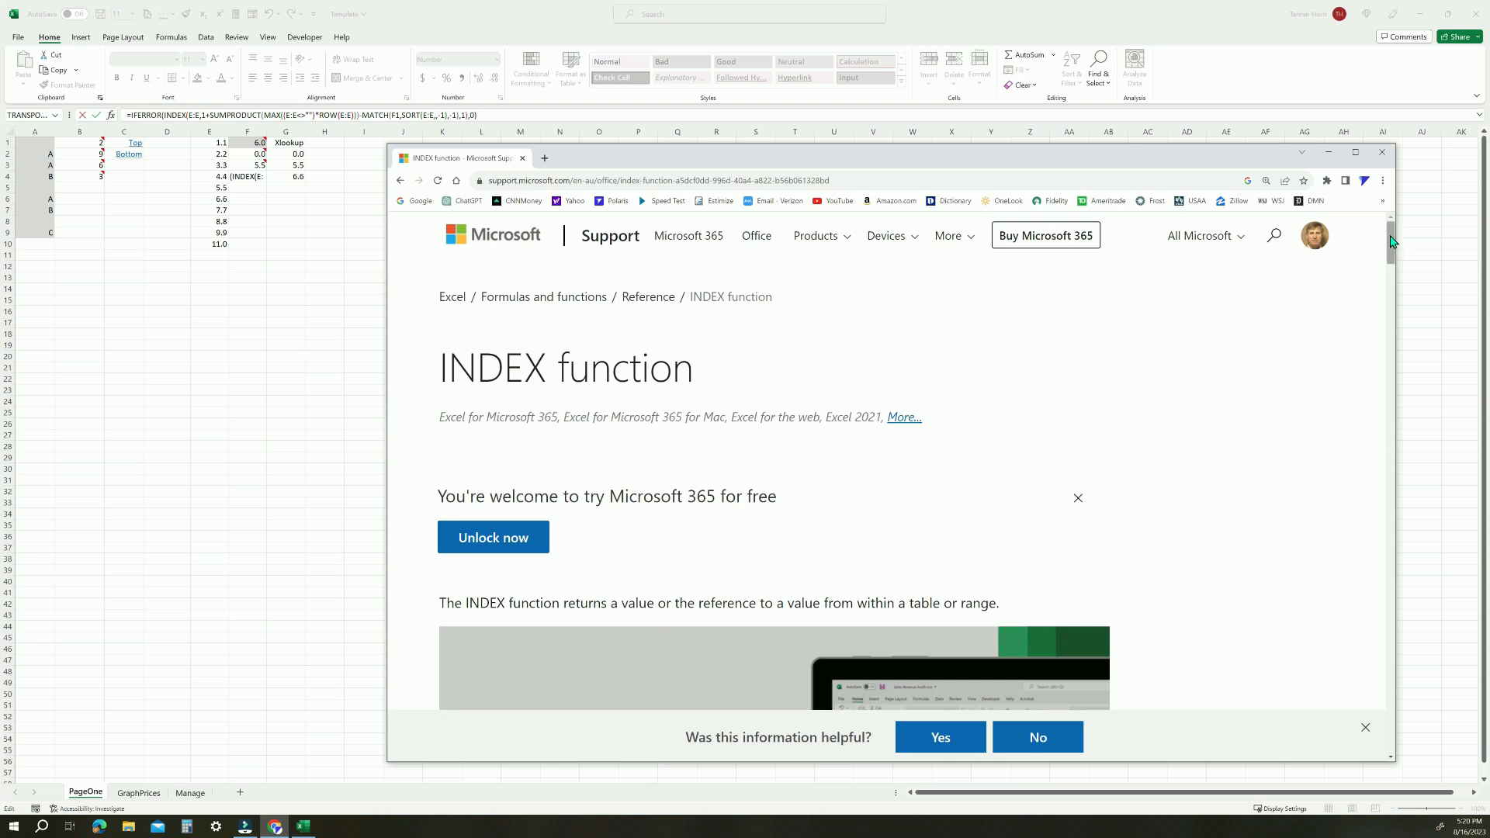
drag(1392, 241, 1392, 244)
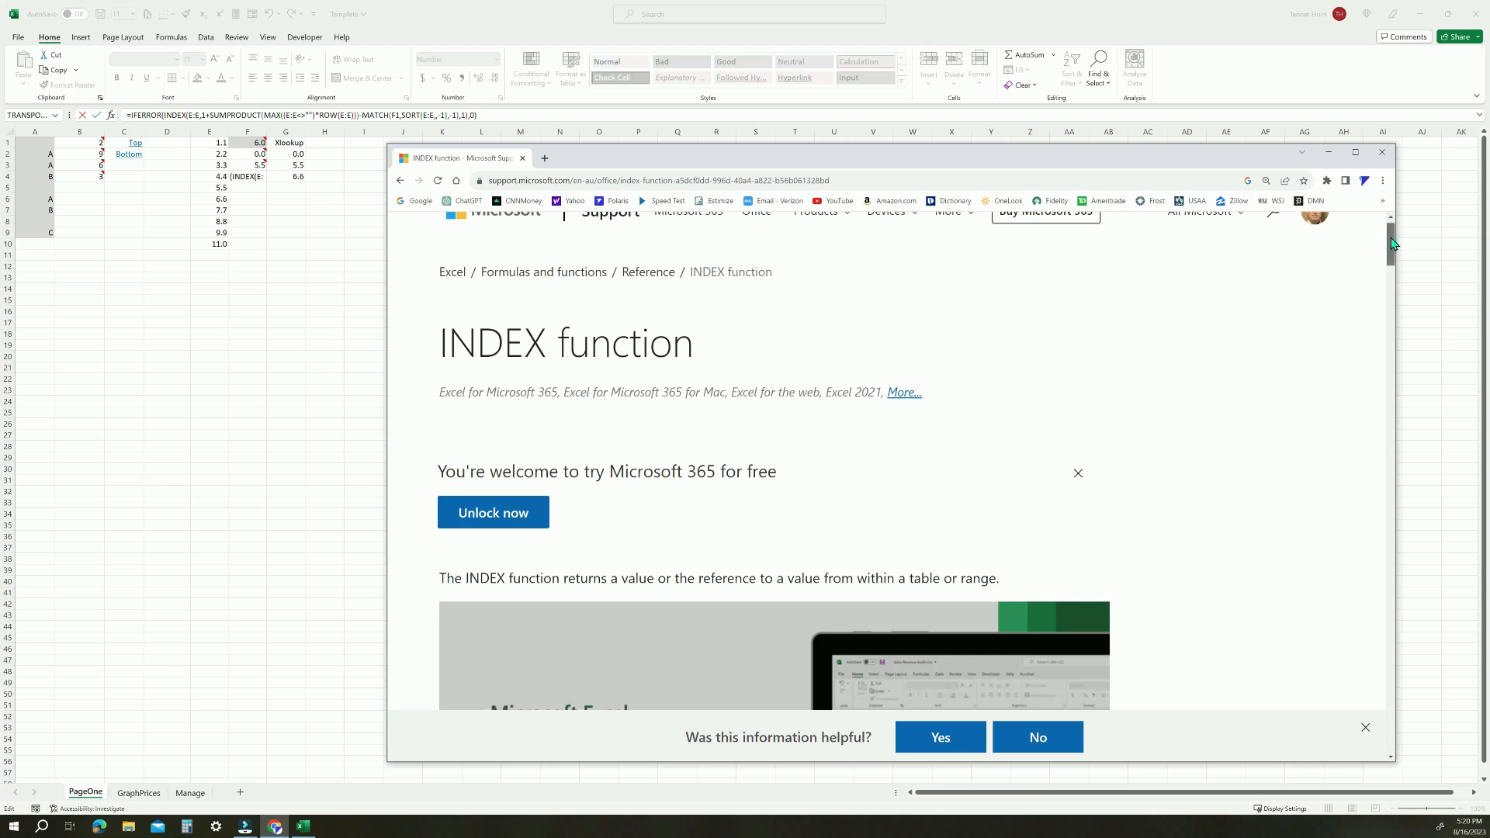
drag(1392, 244, 1391, 479)
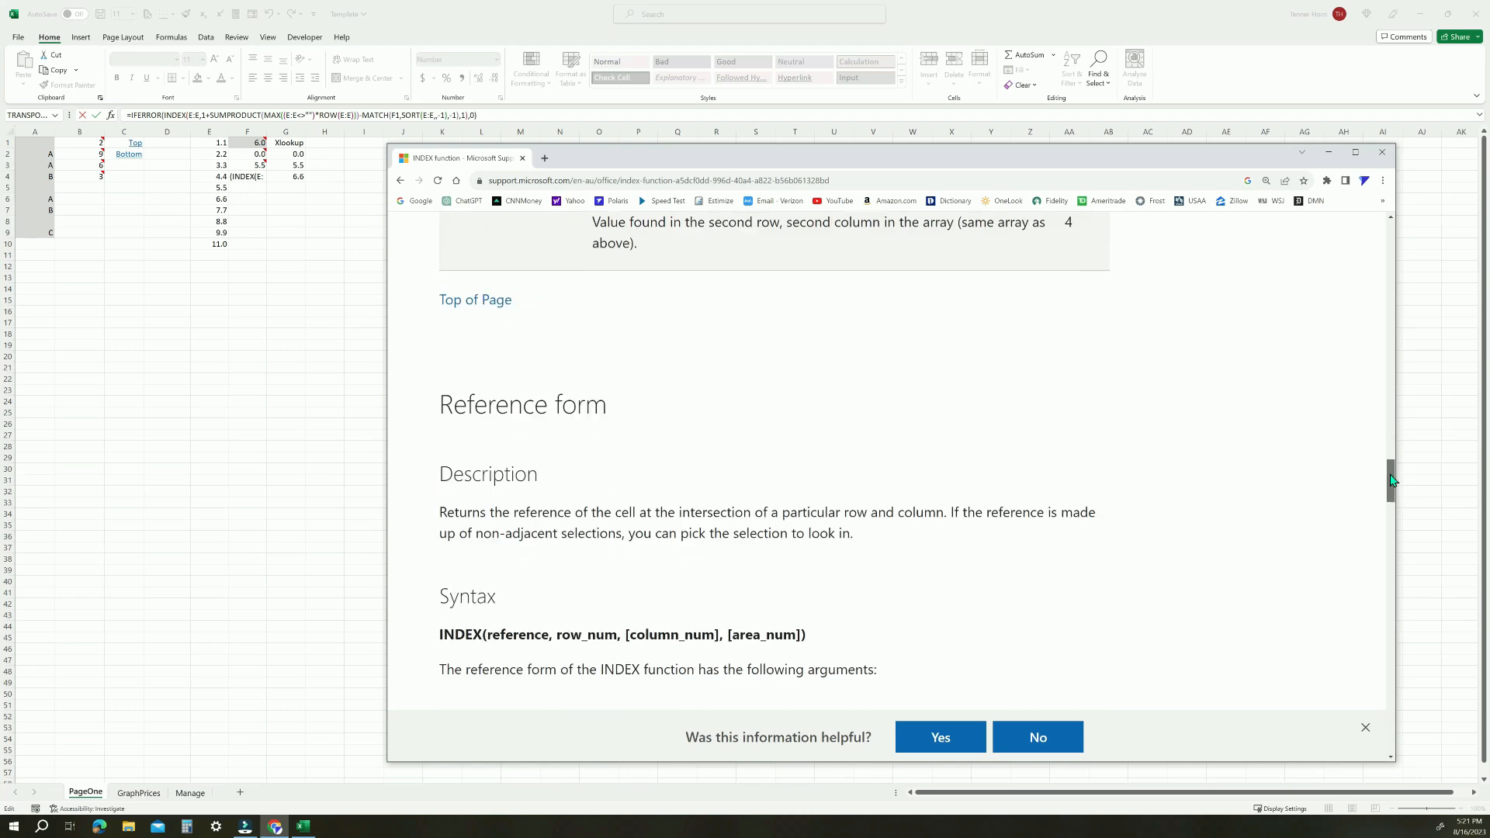
Try editing F4's formula to nest Index(E:E,0) as the first INDEX range argument
drag(1391, 480, 1342, 248)
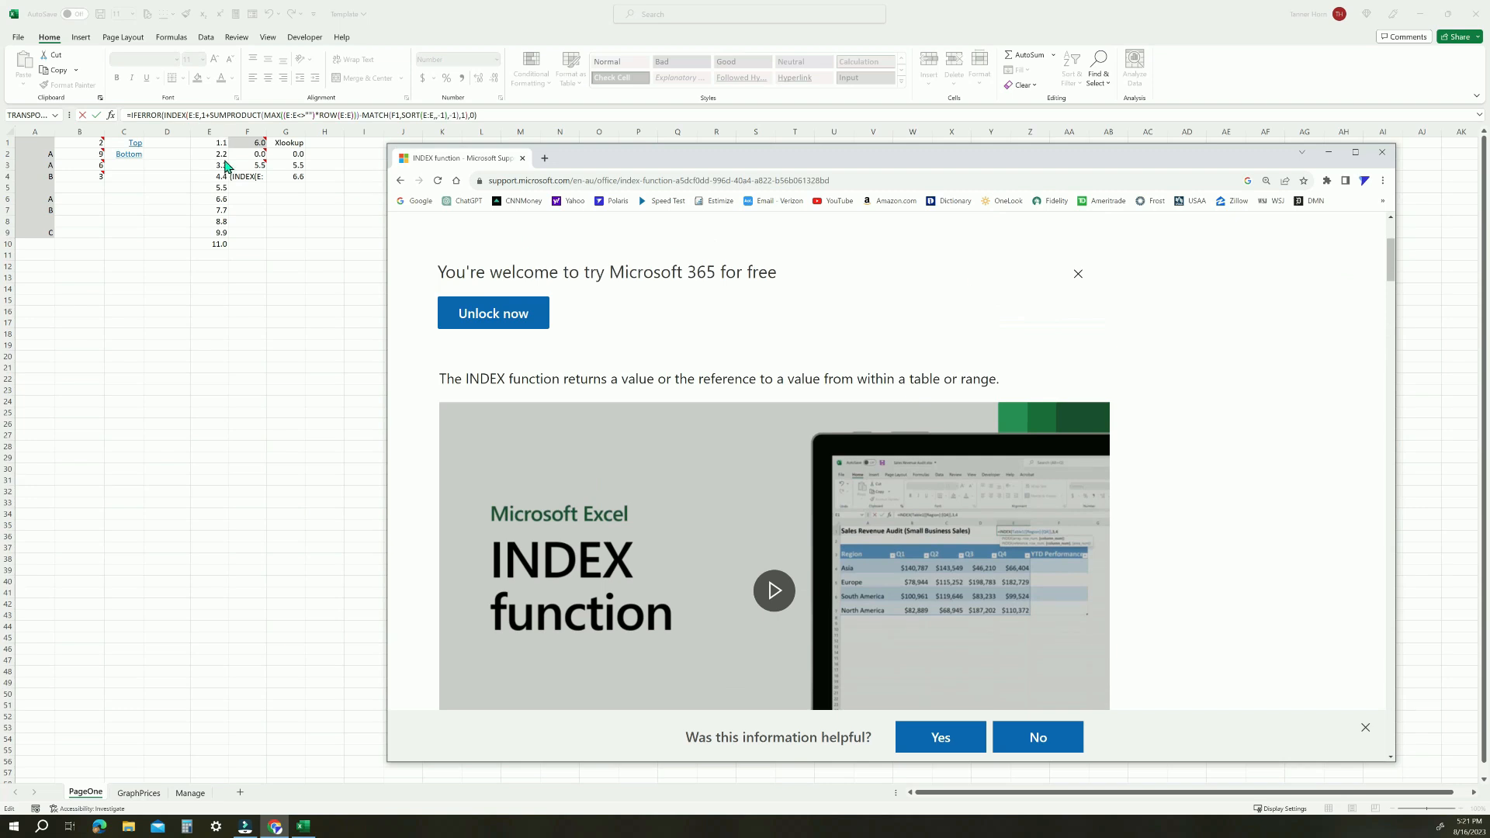
click(189, 116)
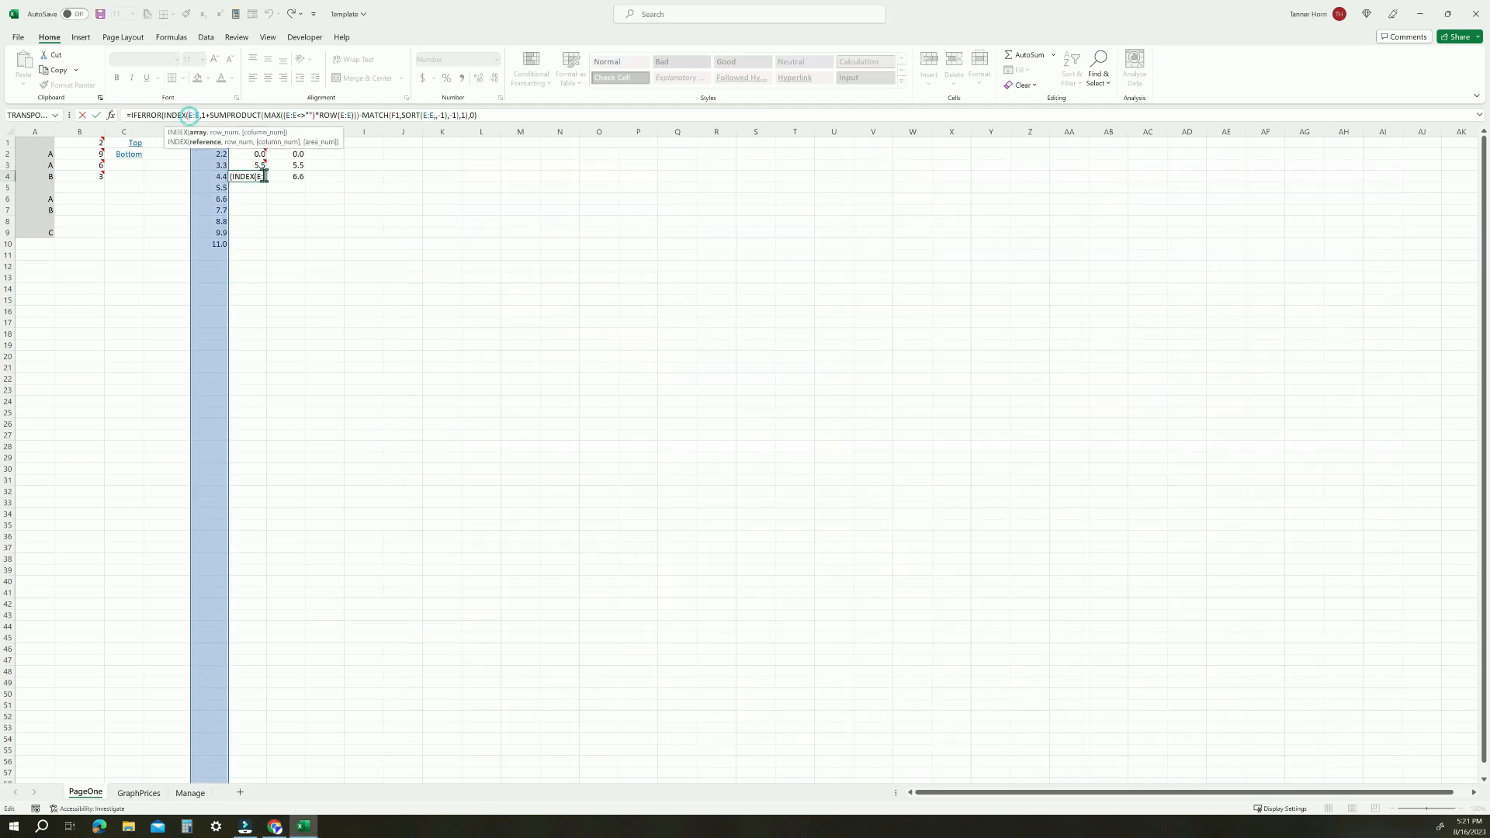
mouse_move(264, 176)
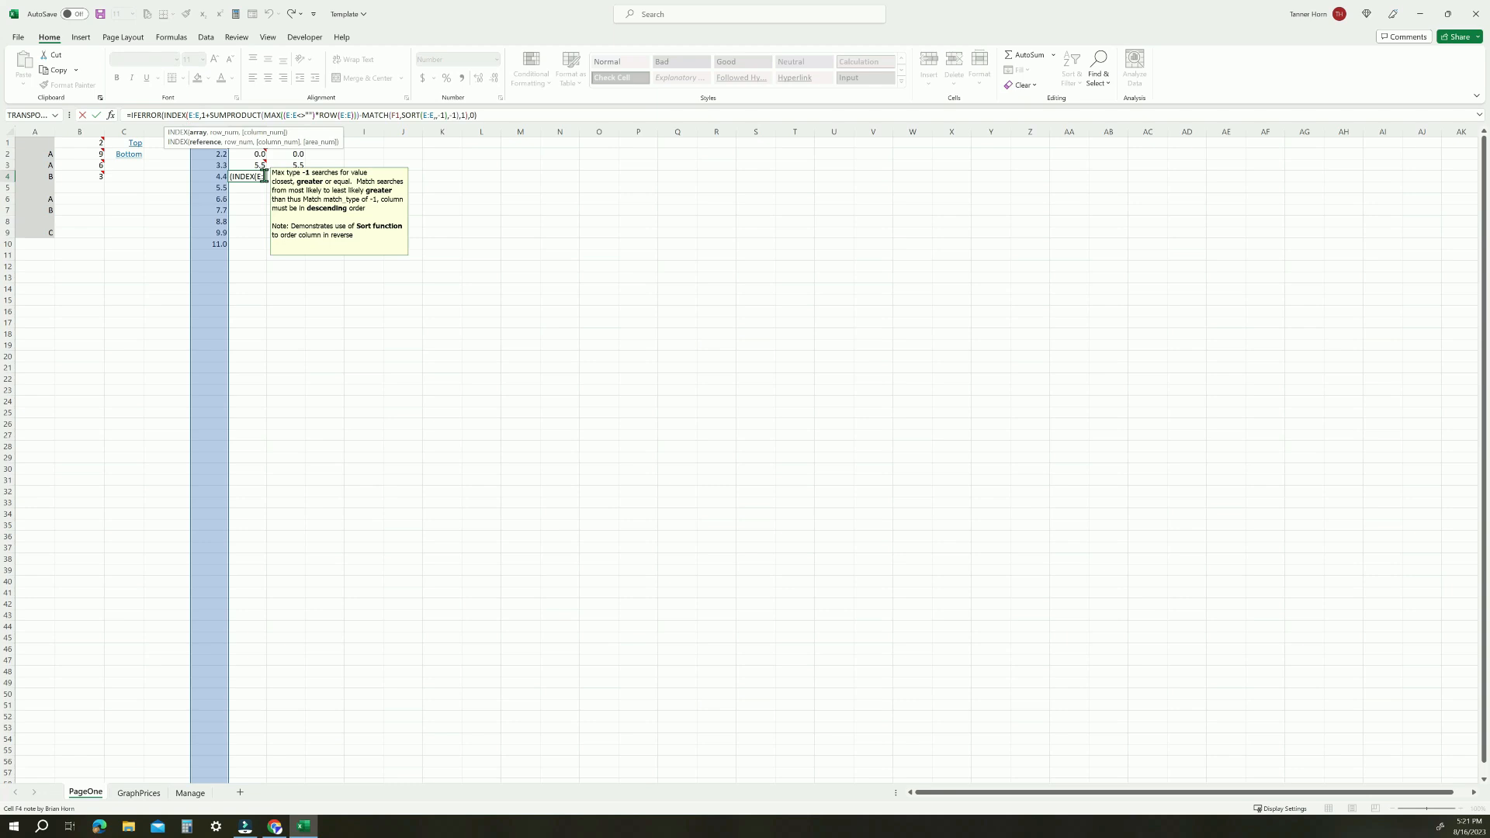
text(Index(E:E,)
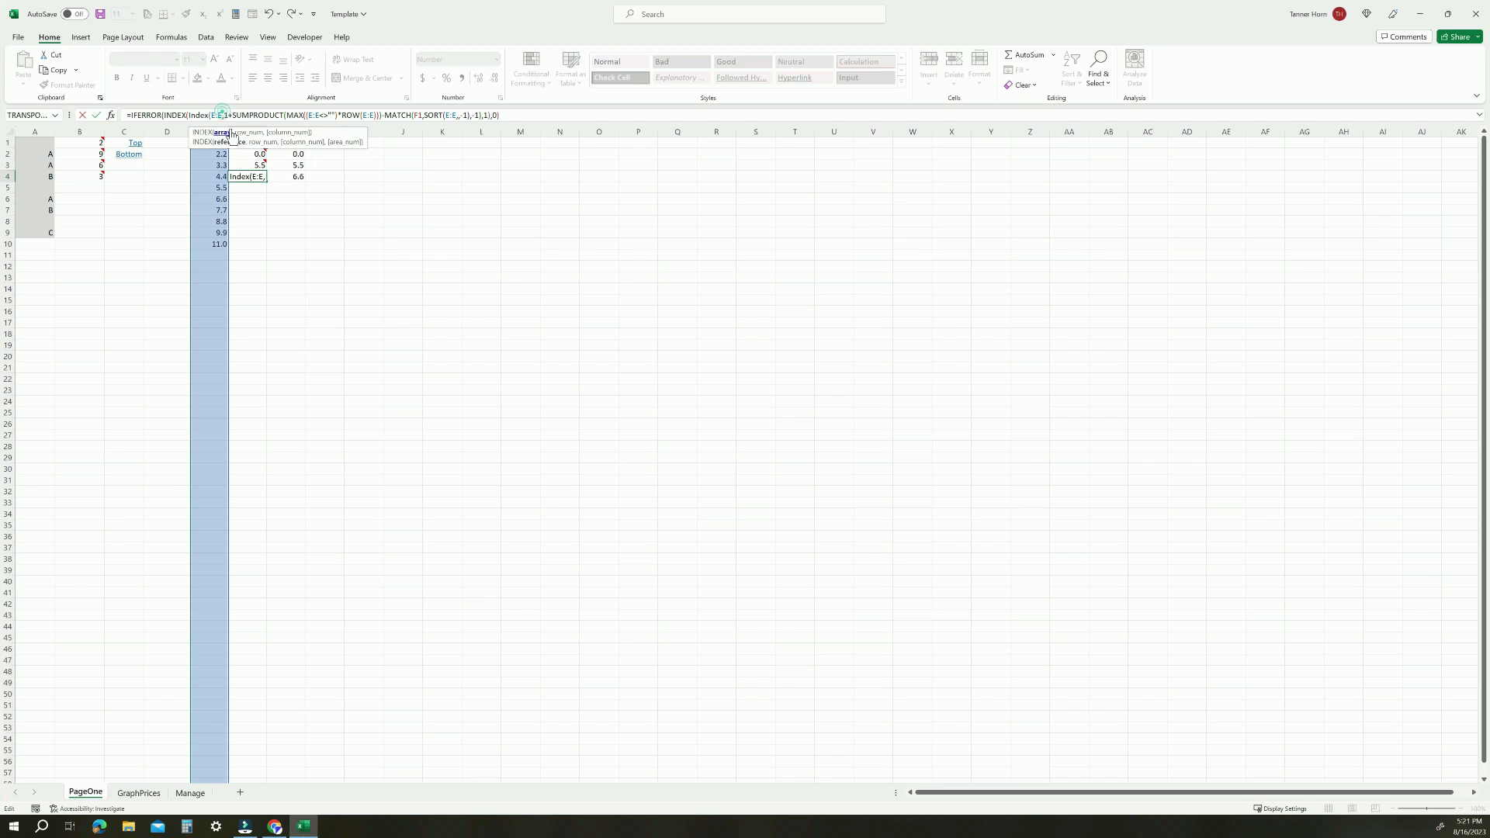
text(0),)
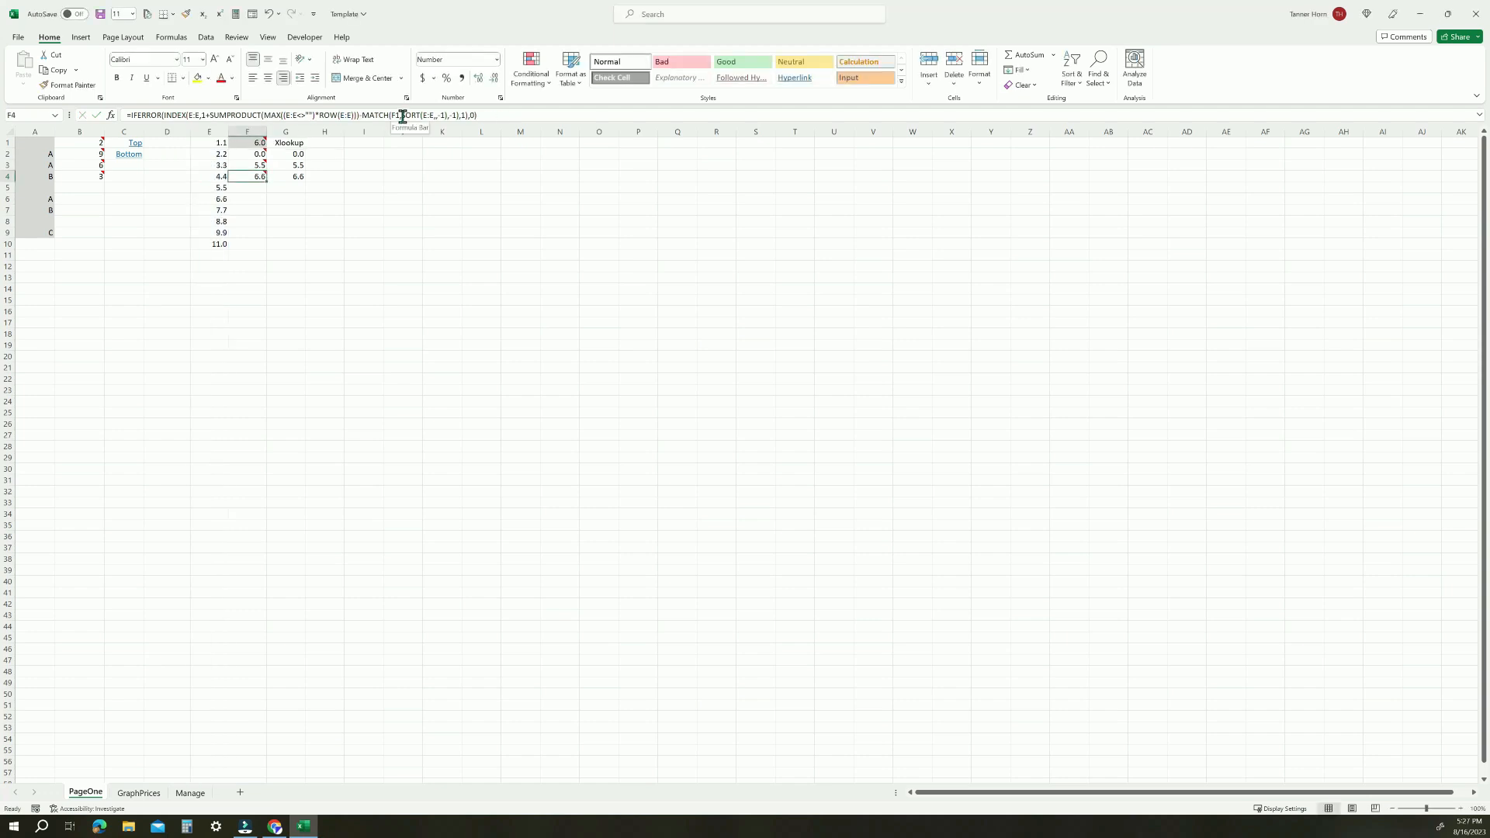
double_click(409, 116)
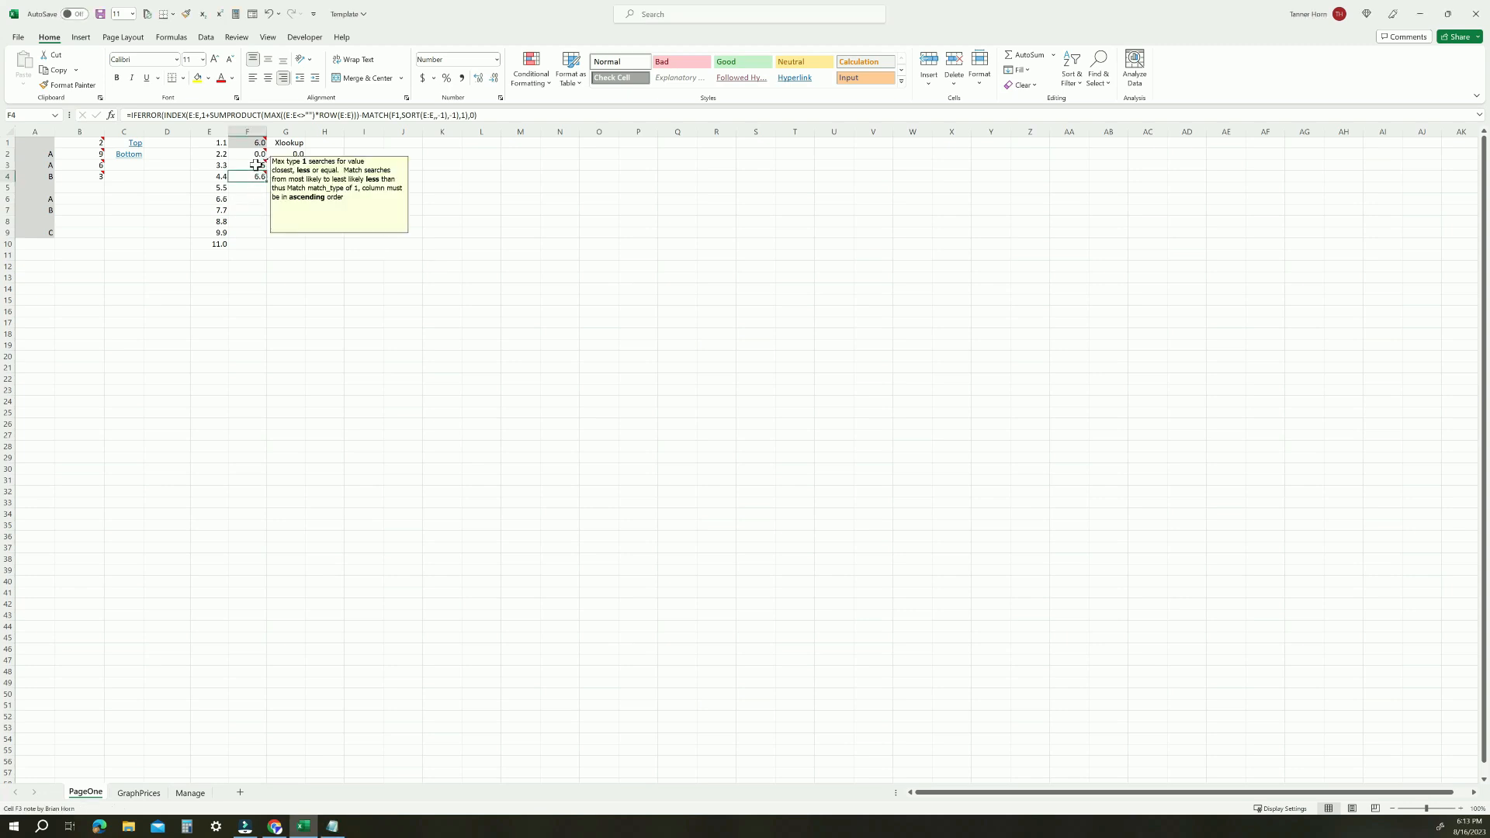
Inspect F3's INDEX/MATCH formula and replace E6's value with 6 to test the lookup results
click(260, 165)
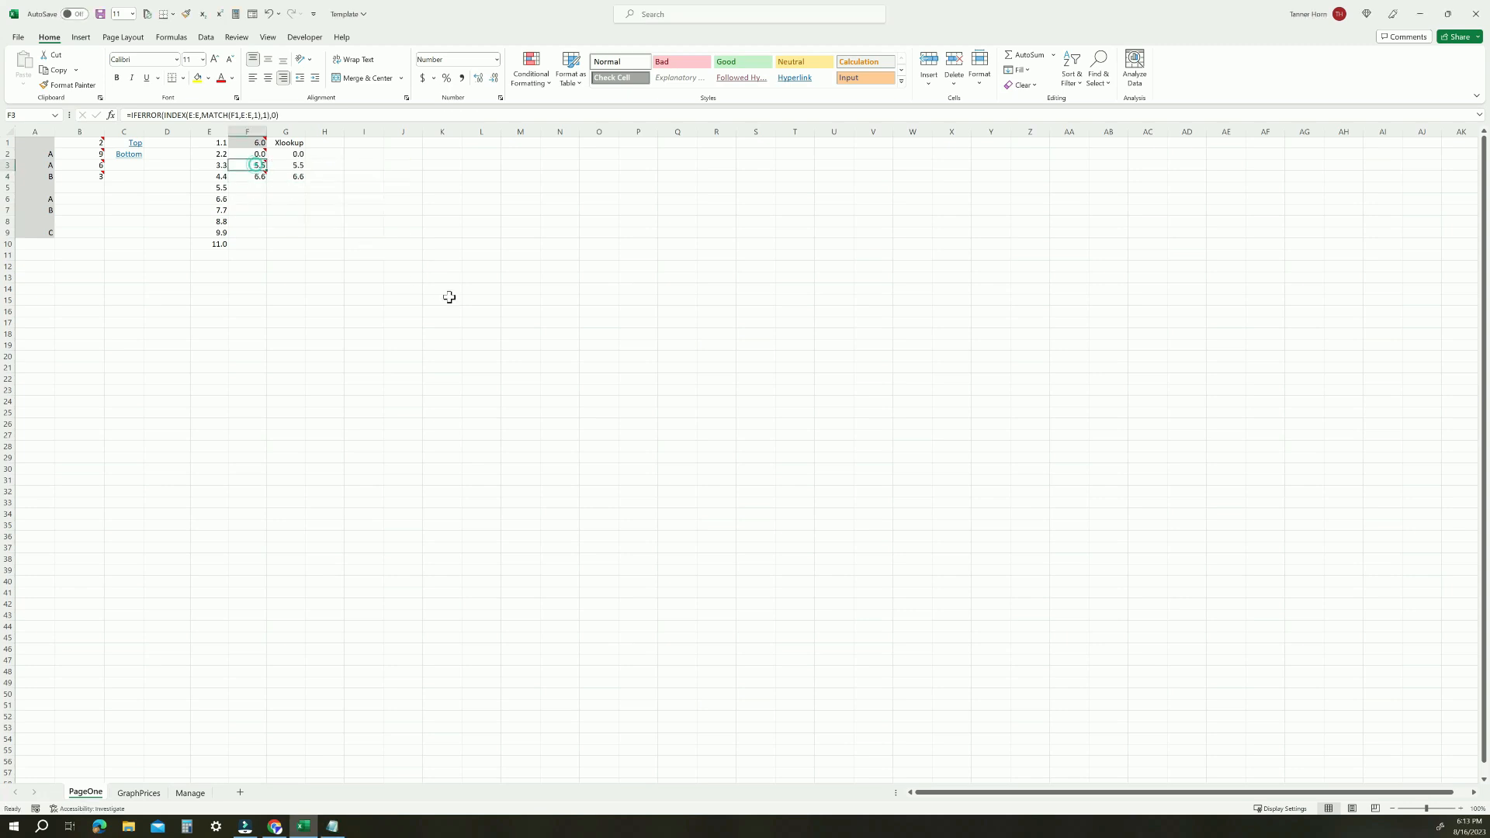
mouse_move(254, 165)
mouse_move(246, 165)
click(218, 199)
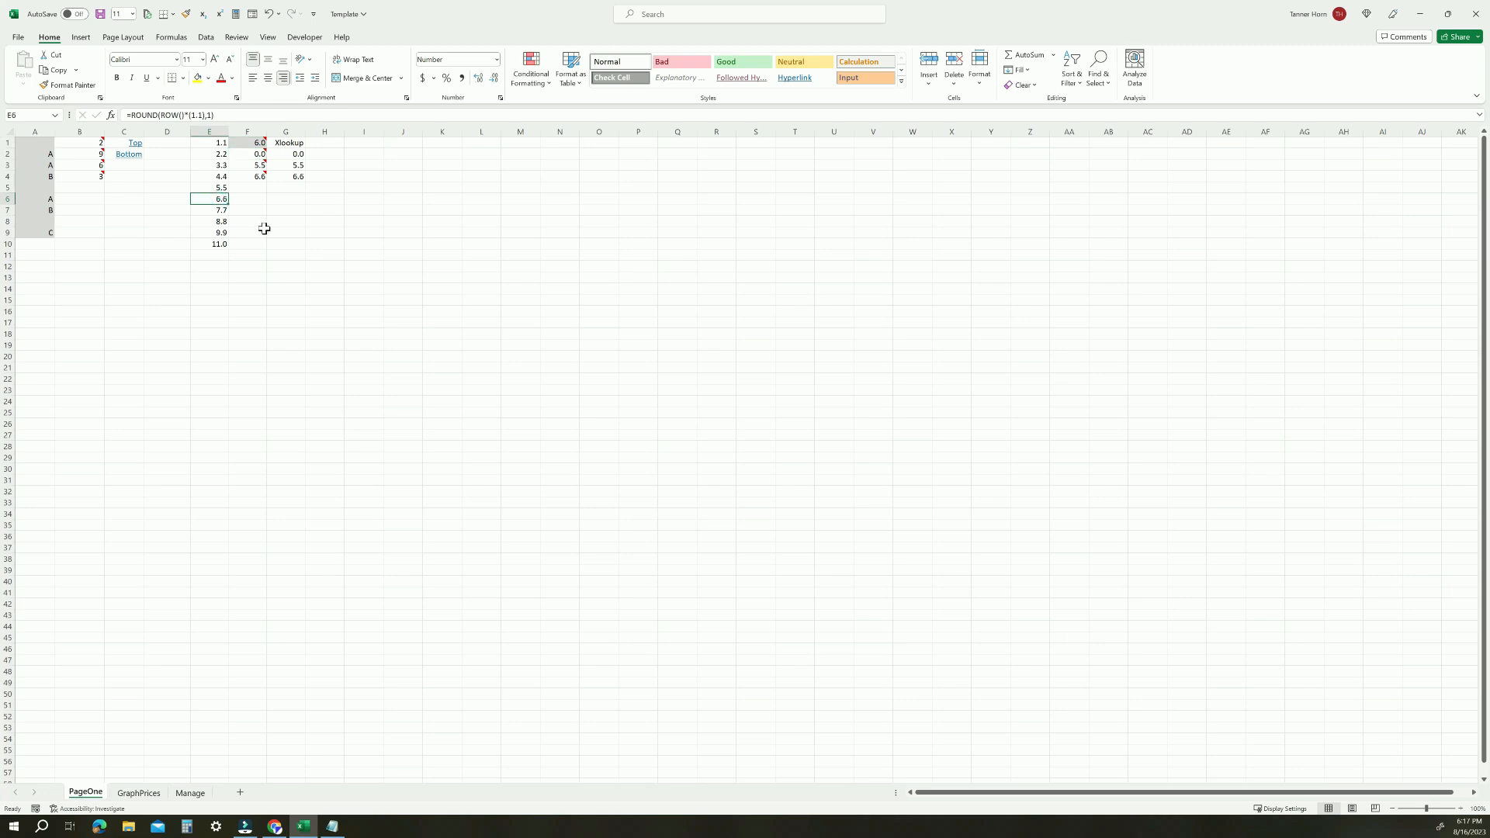
text(6)
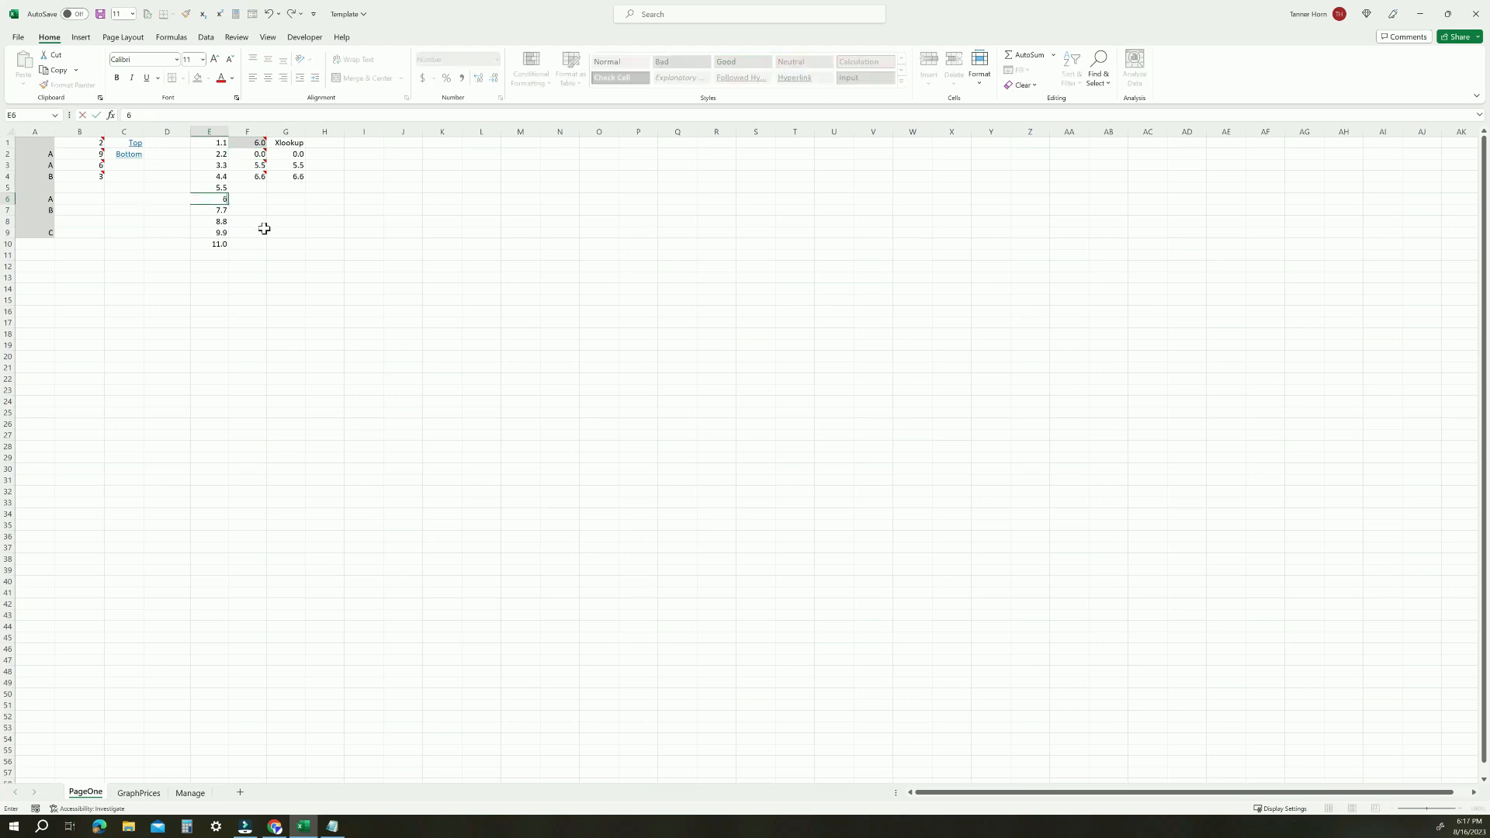
key(Return)
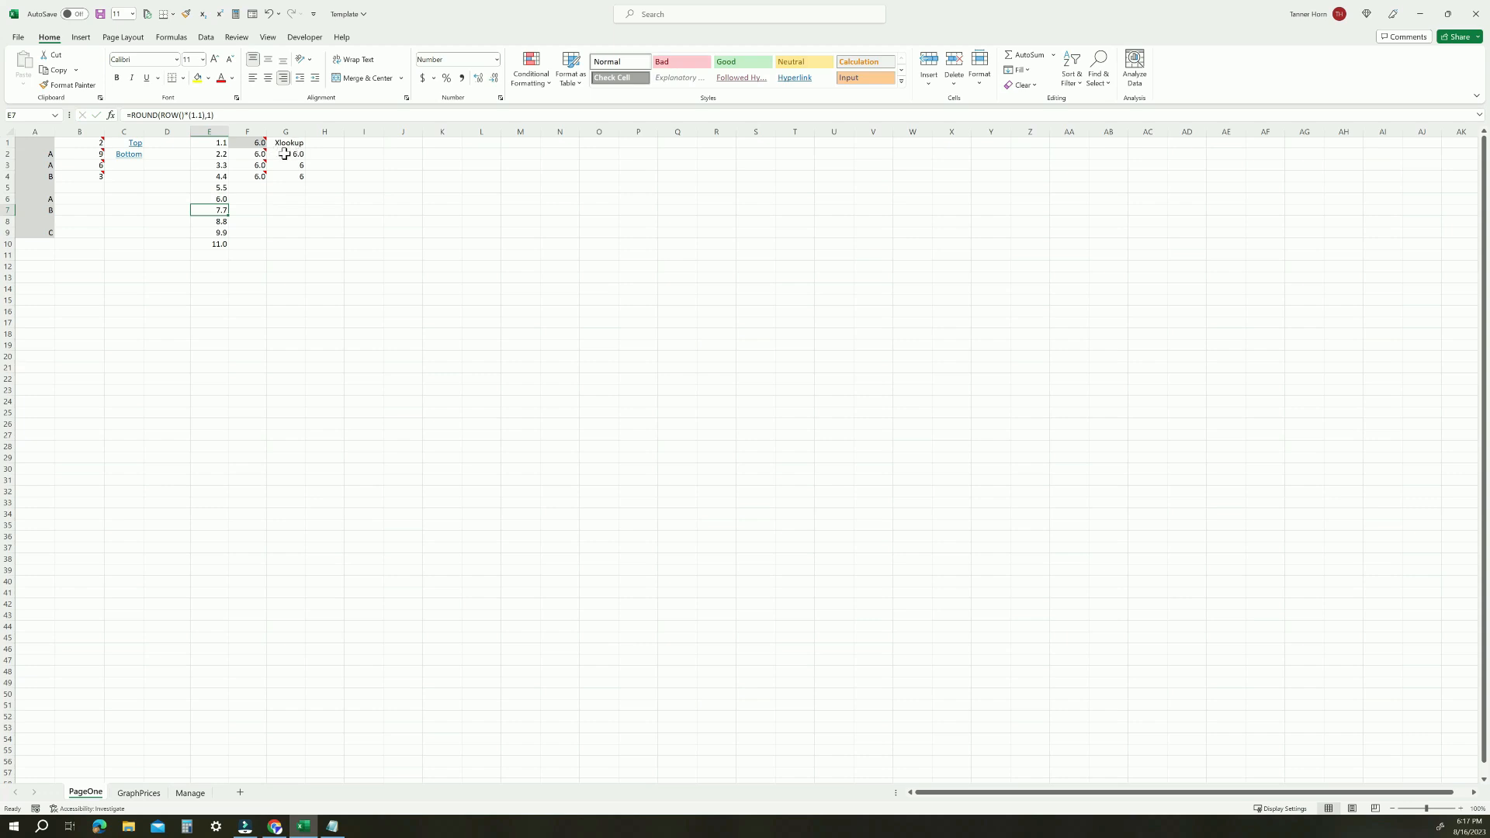
click(259, 153)
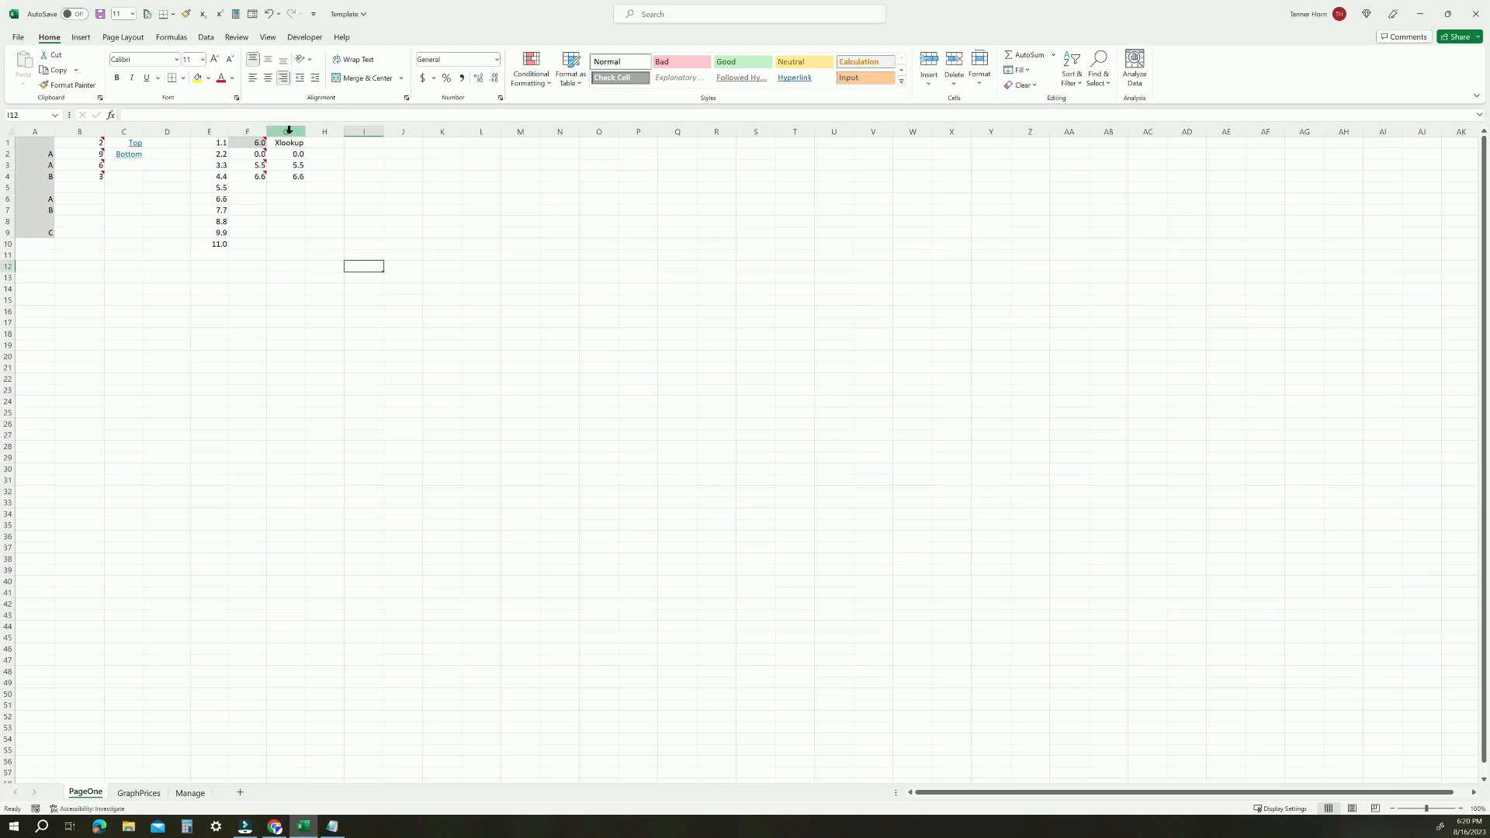
Examine the XLOOKUP formulas in G2, G3 and G4 alongside the INDEX results in column F
click(290, 154)
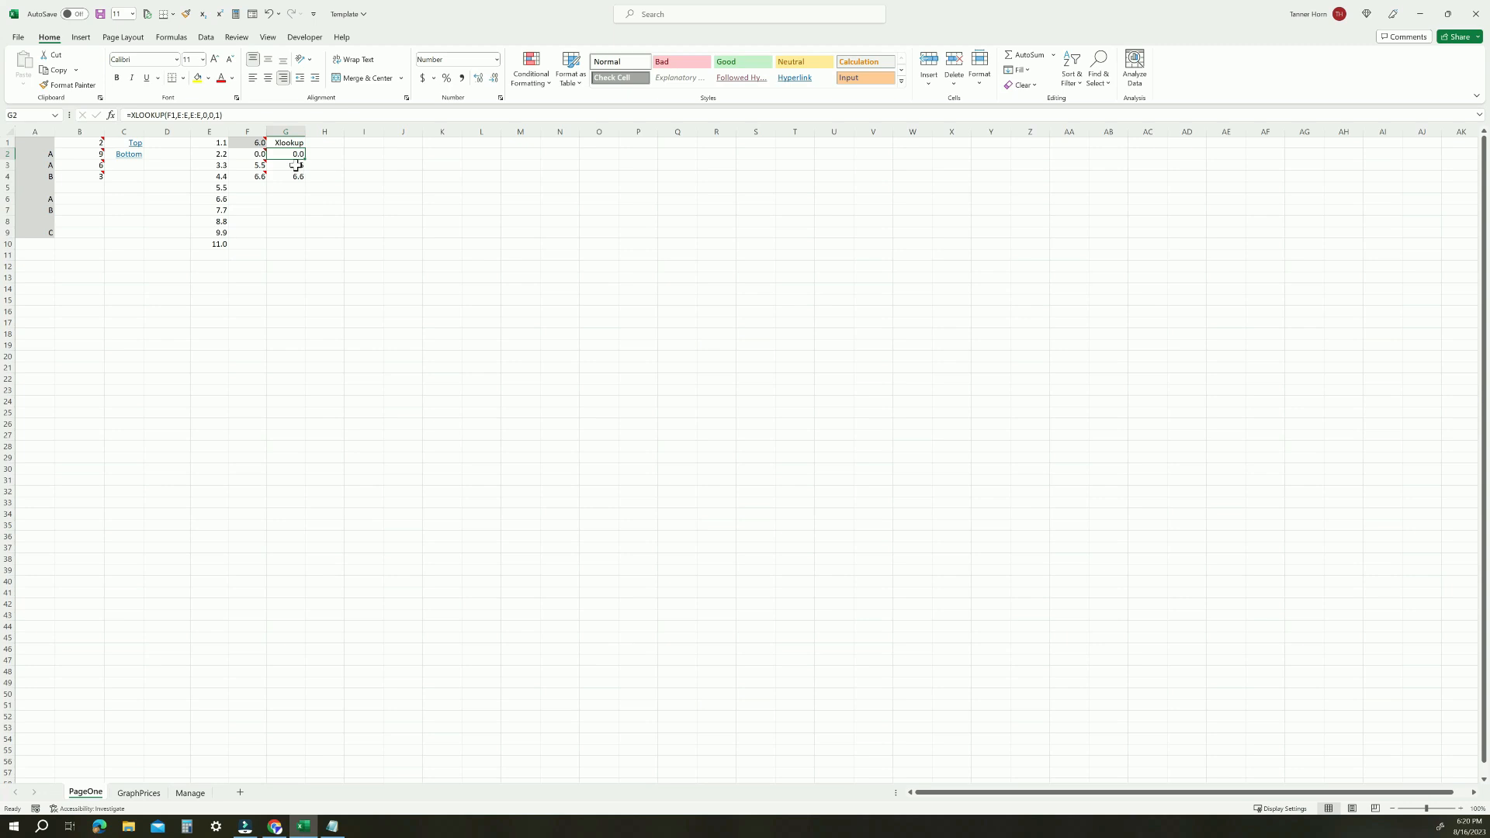
drag(258, 154, 291, 164)
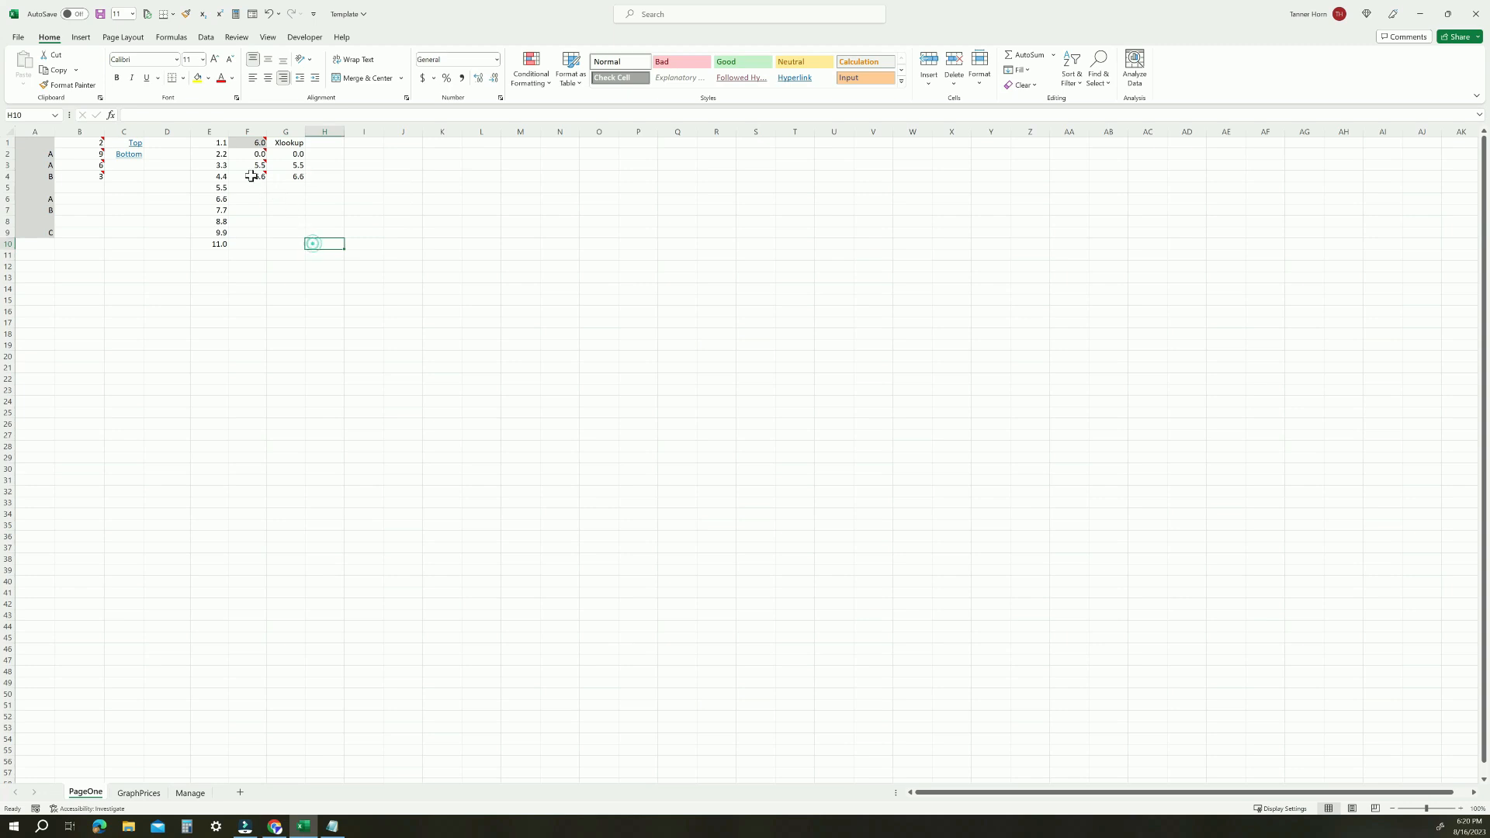
click(250, 175)
click(278, 244)
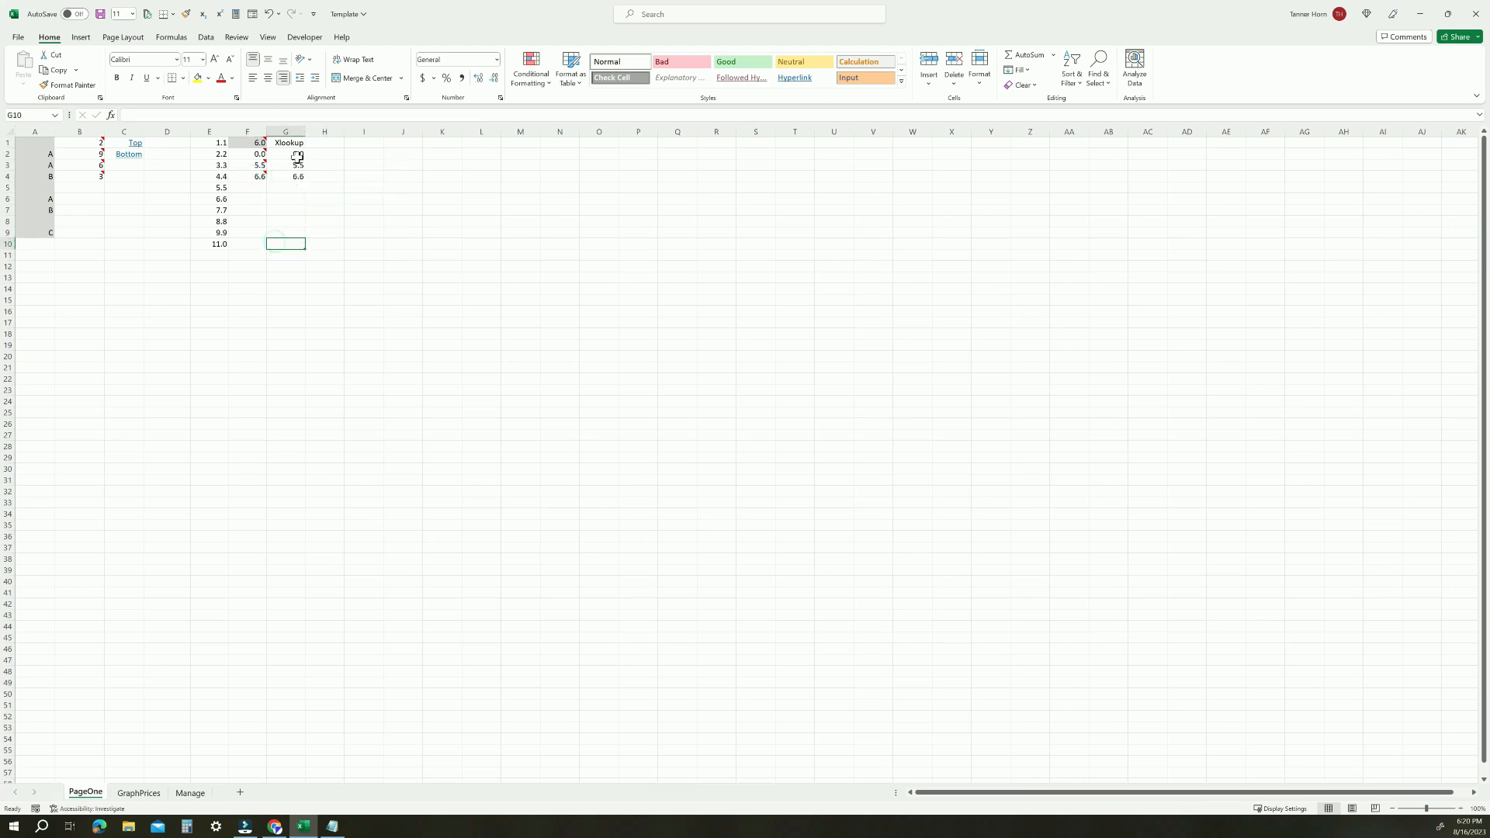
click(295, 154)
click(297, 165)
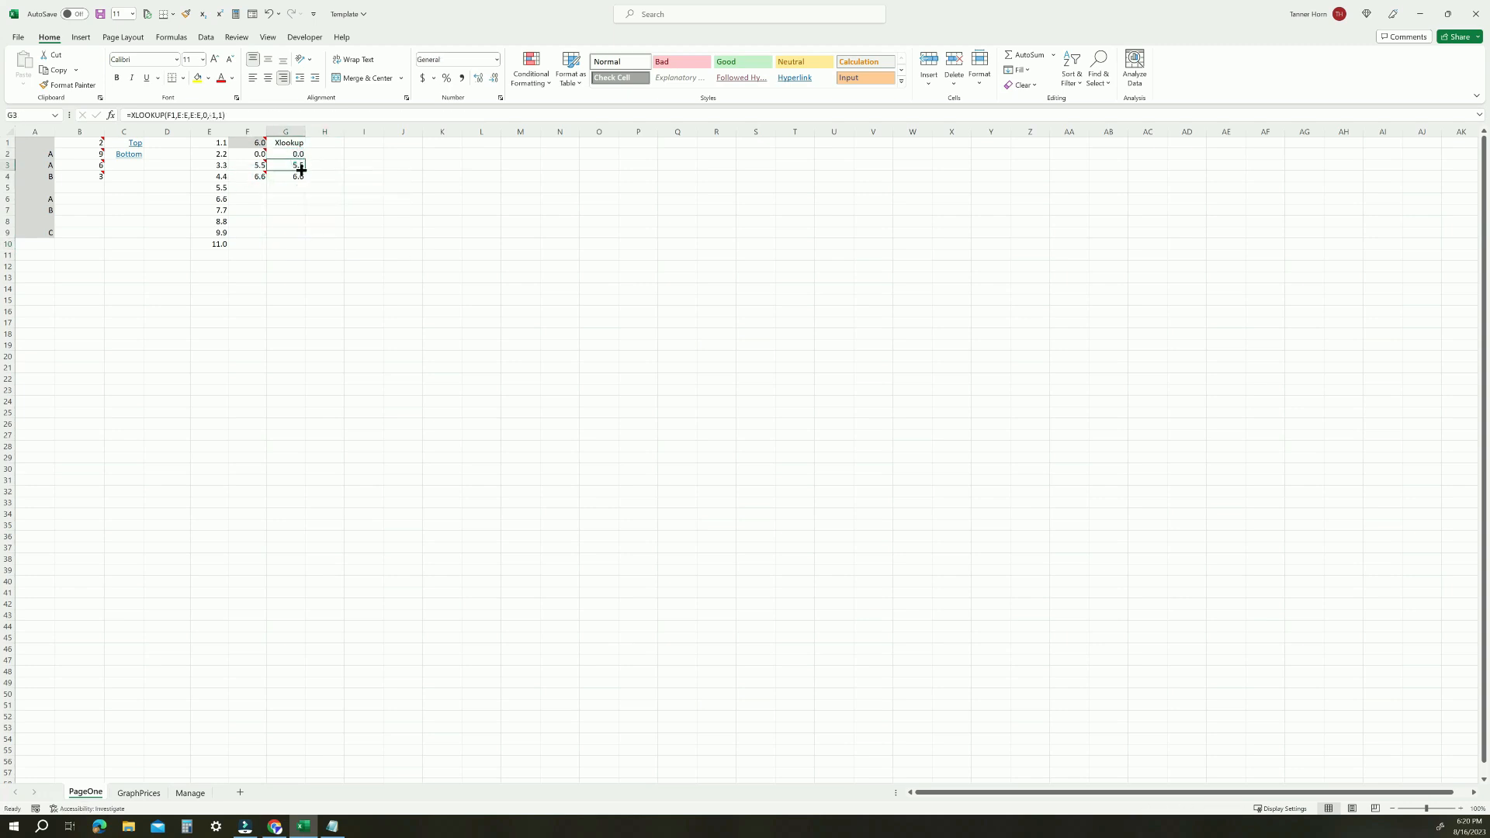
click(299, 176)
click(295, 153)
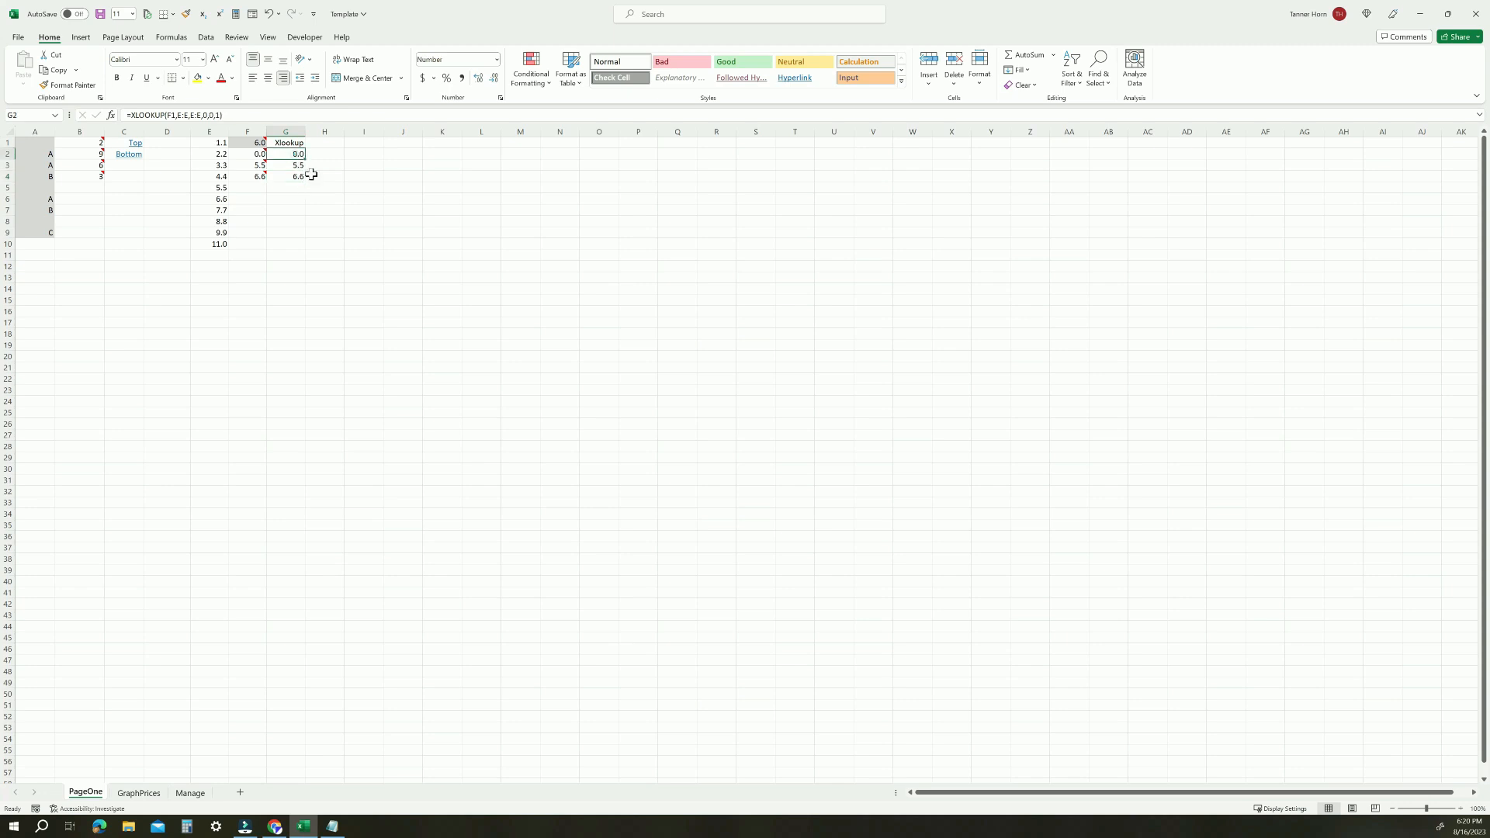
Inspect the match-mode arguments of the XLOOKUP formulas in G2 and G3 and the note on F2
click(166, 115)
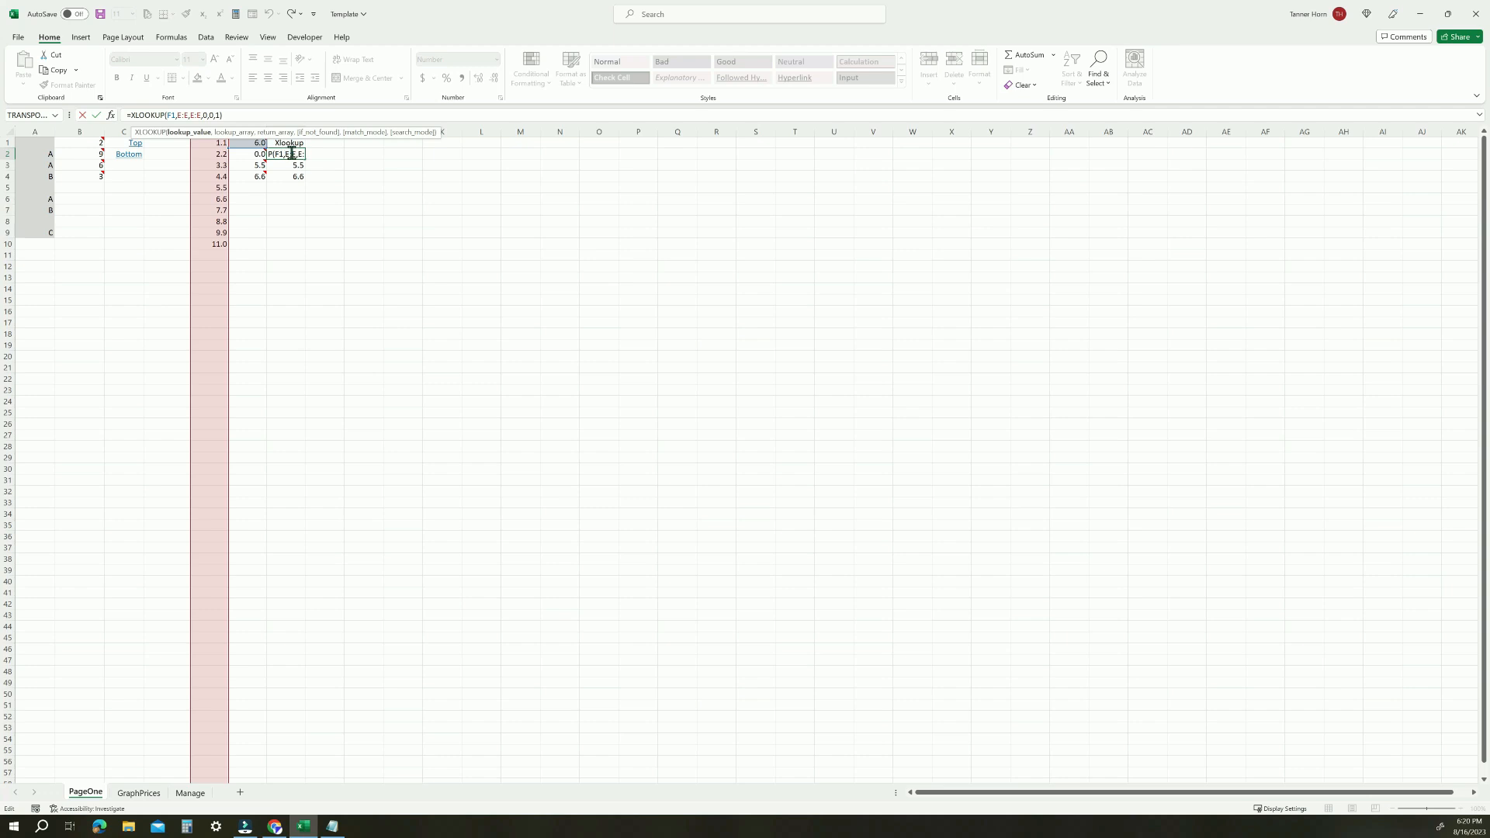
click(380, 172)
key(Escape)
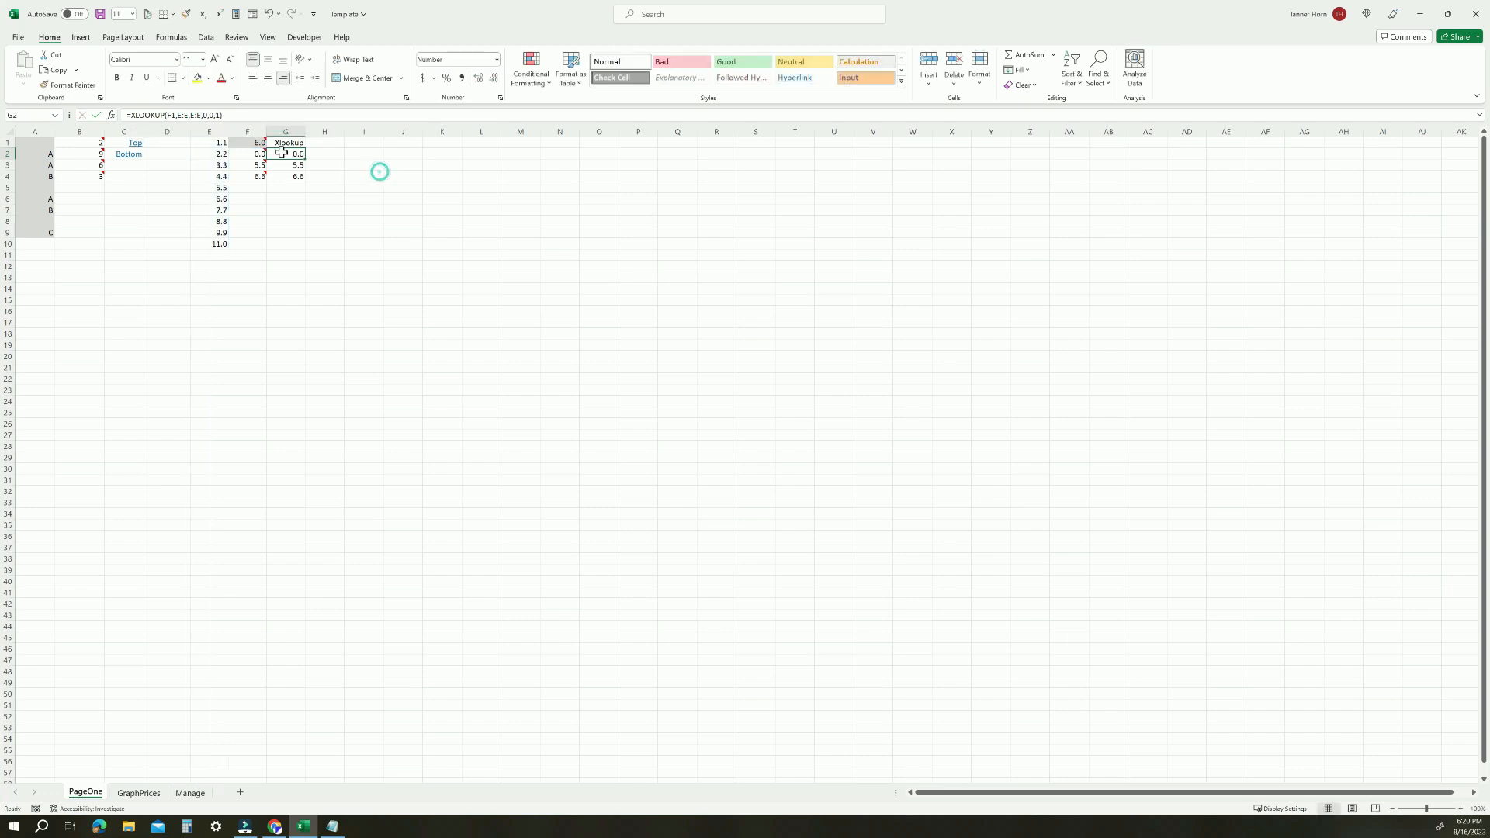
click(212, 116)
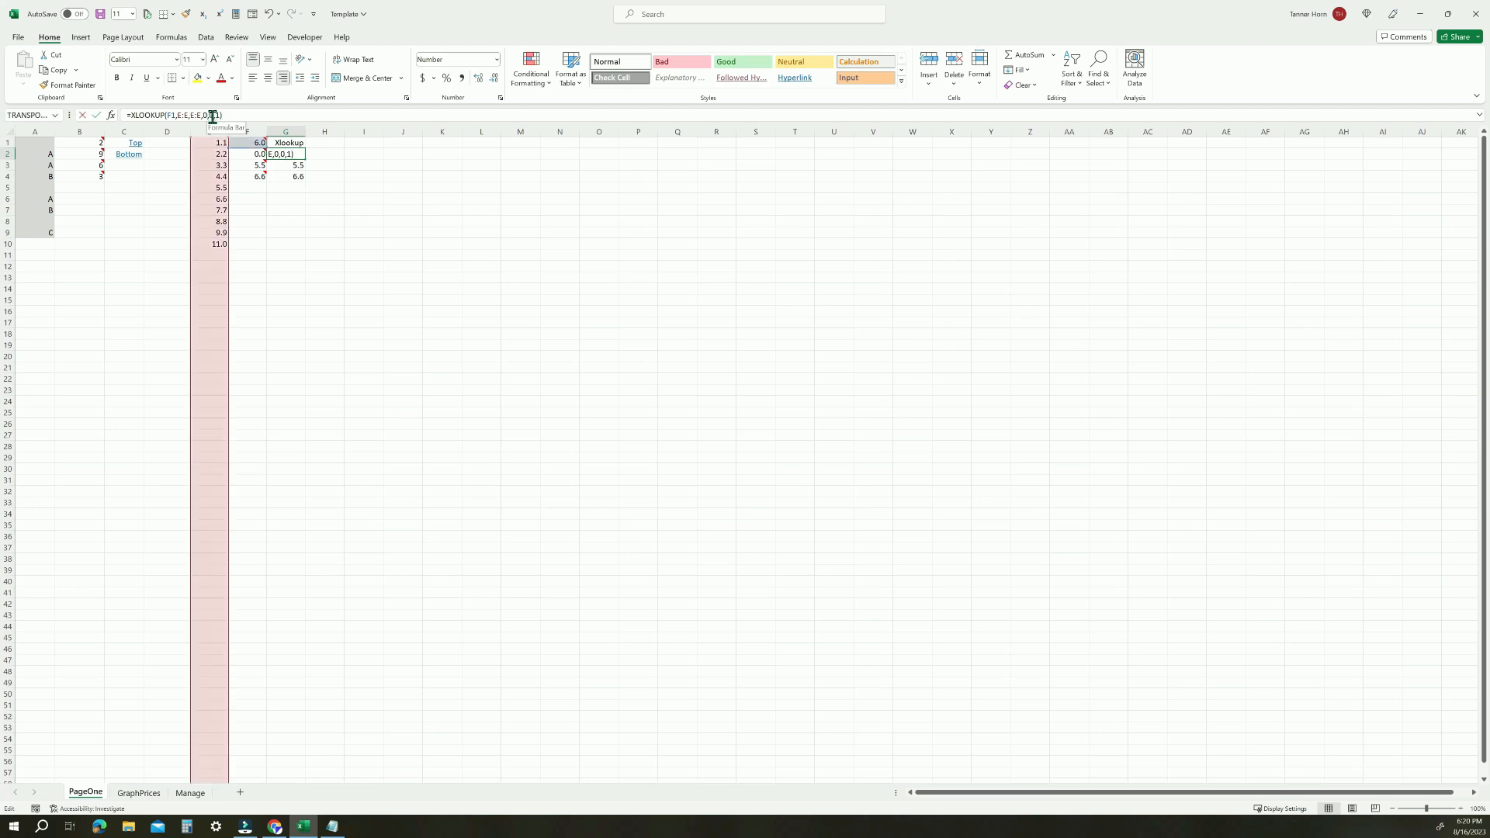
click(205, 115)
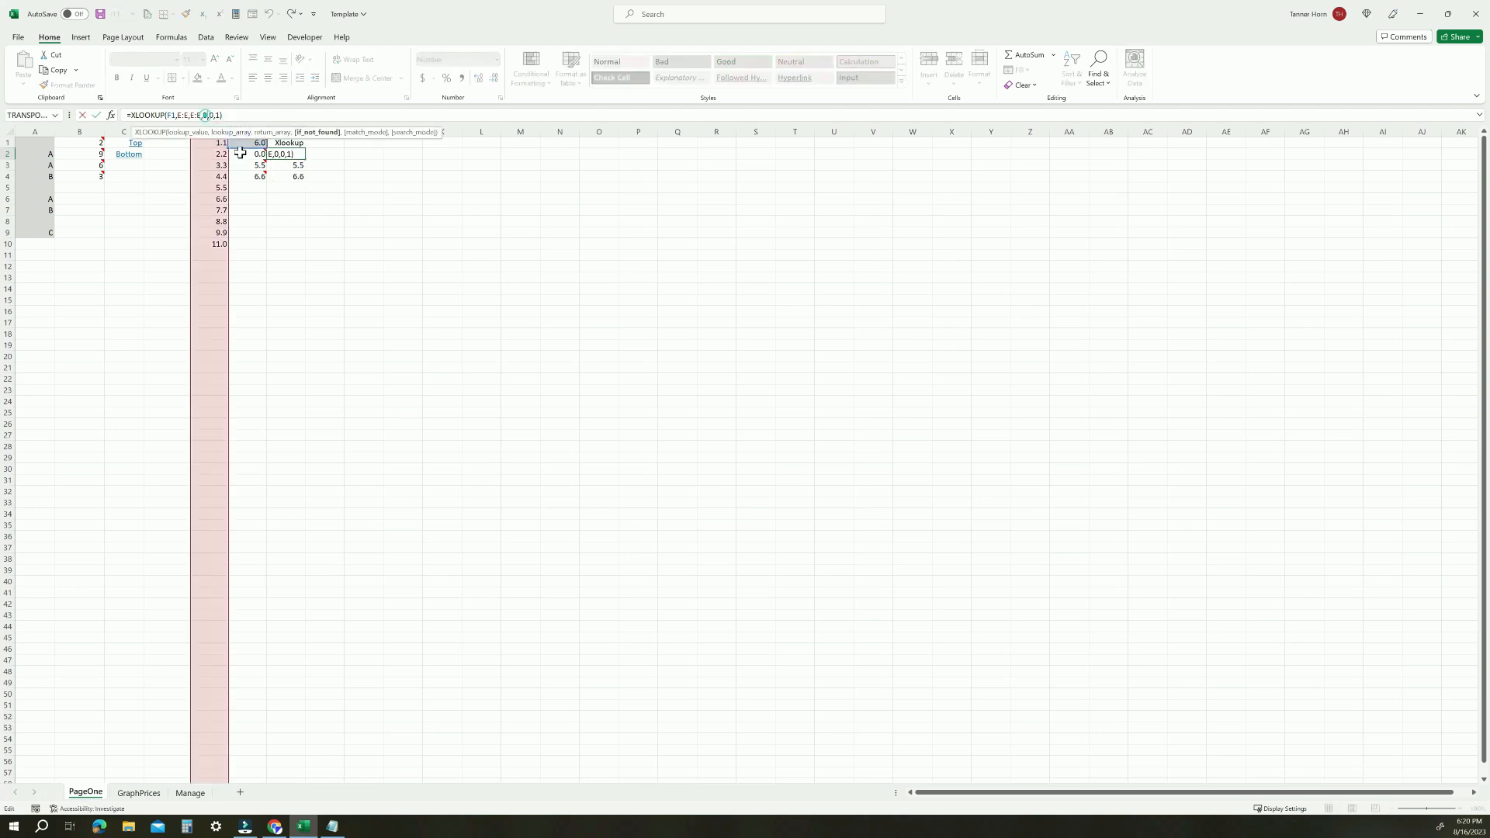
click(323, 183)
mouse_move(258, 156)
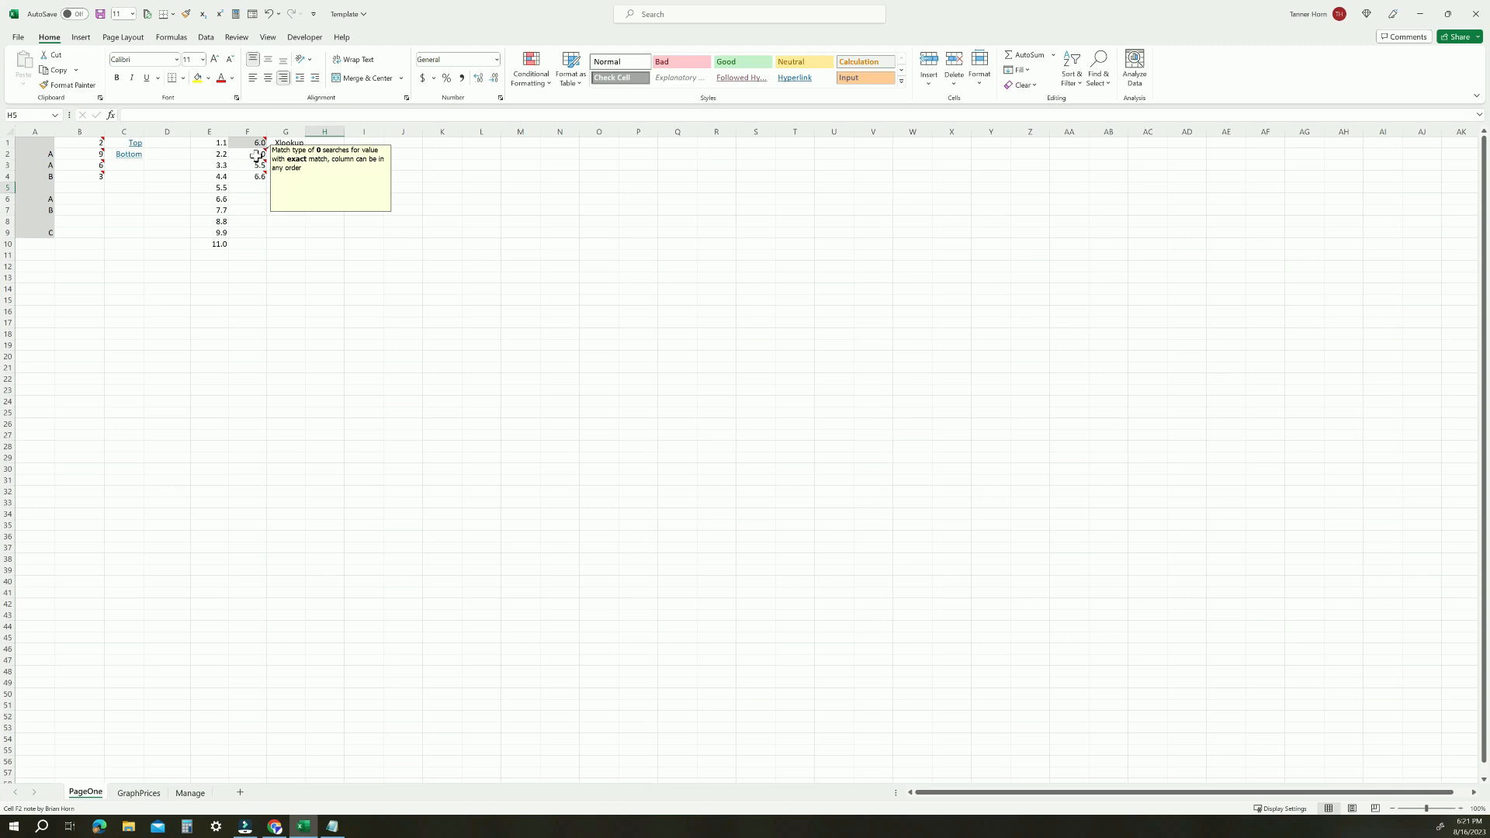
click(297, 165)
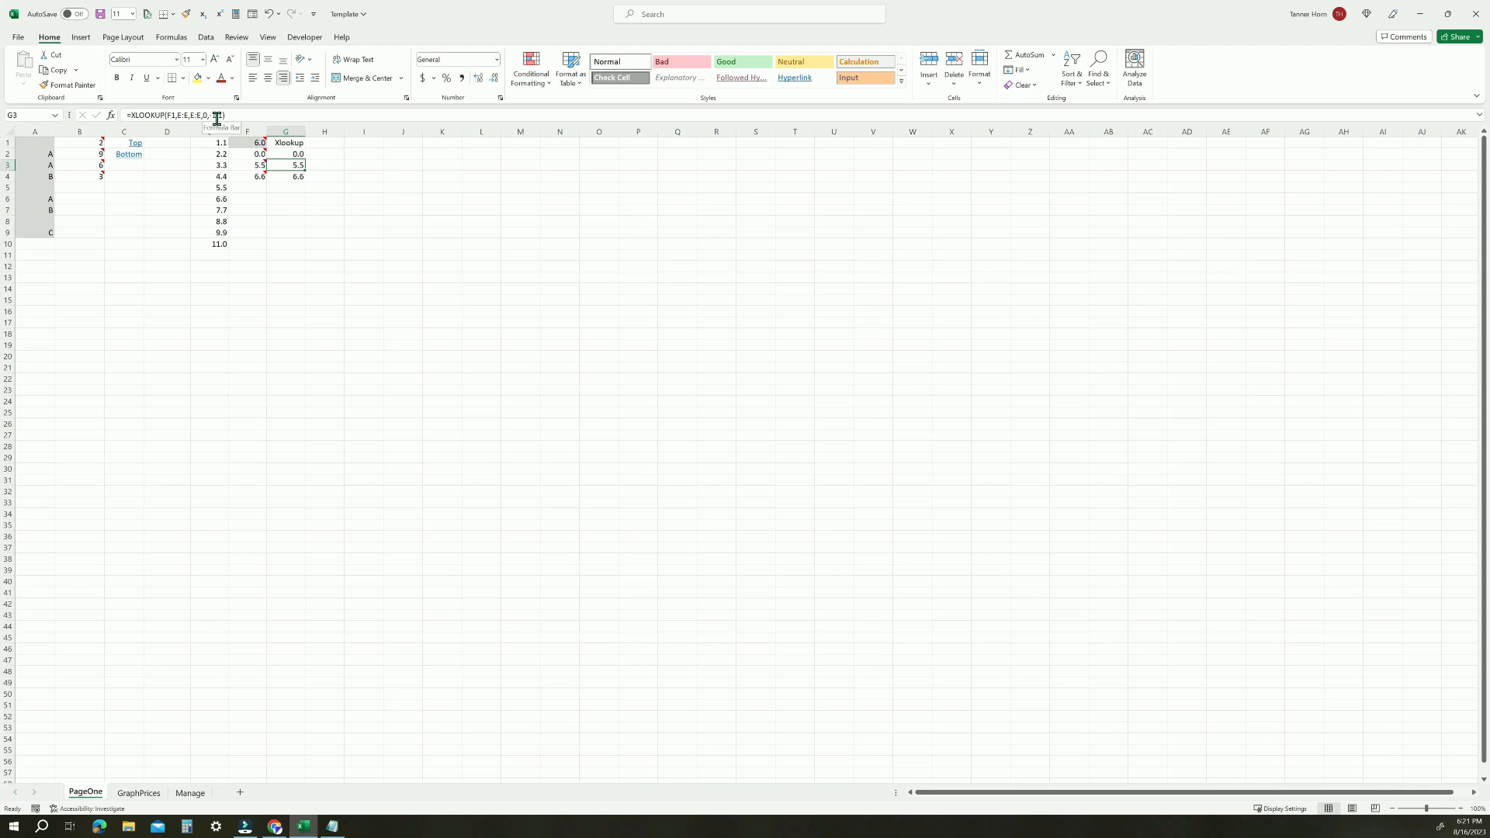
click(293, 176)
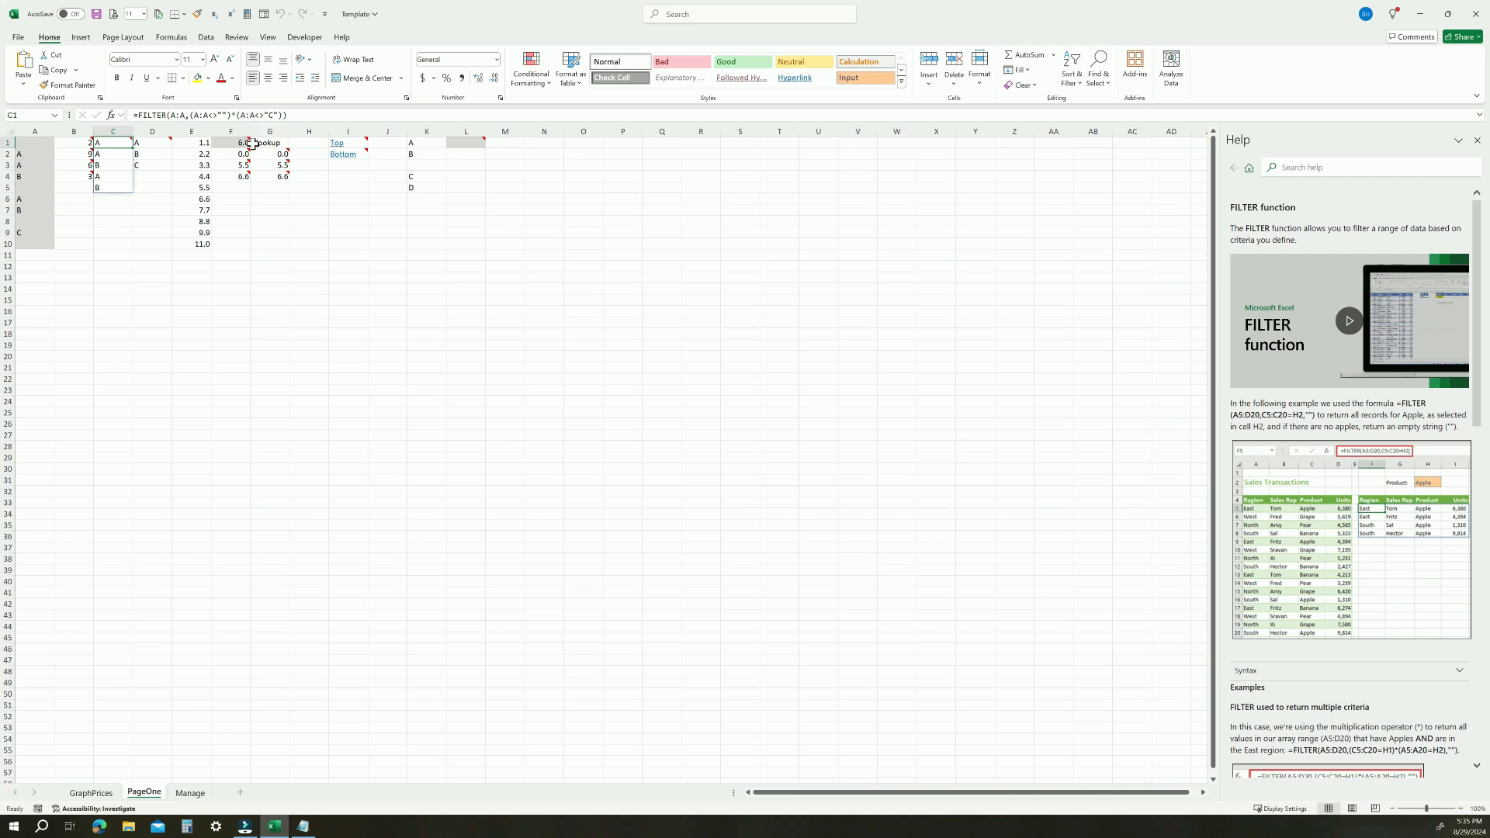
Examine the parts of the CHOOSE, SUMPRODUCT and MMULT formula in C8 of the Update_Journal sheet
mouse_move(263, 166)
mouse_move(118, 151)
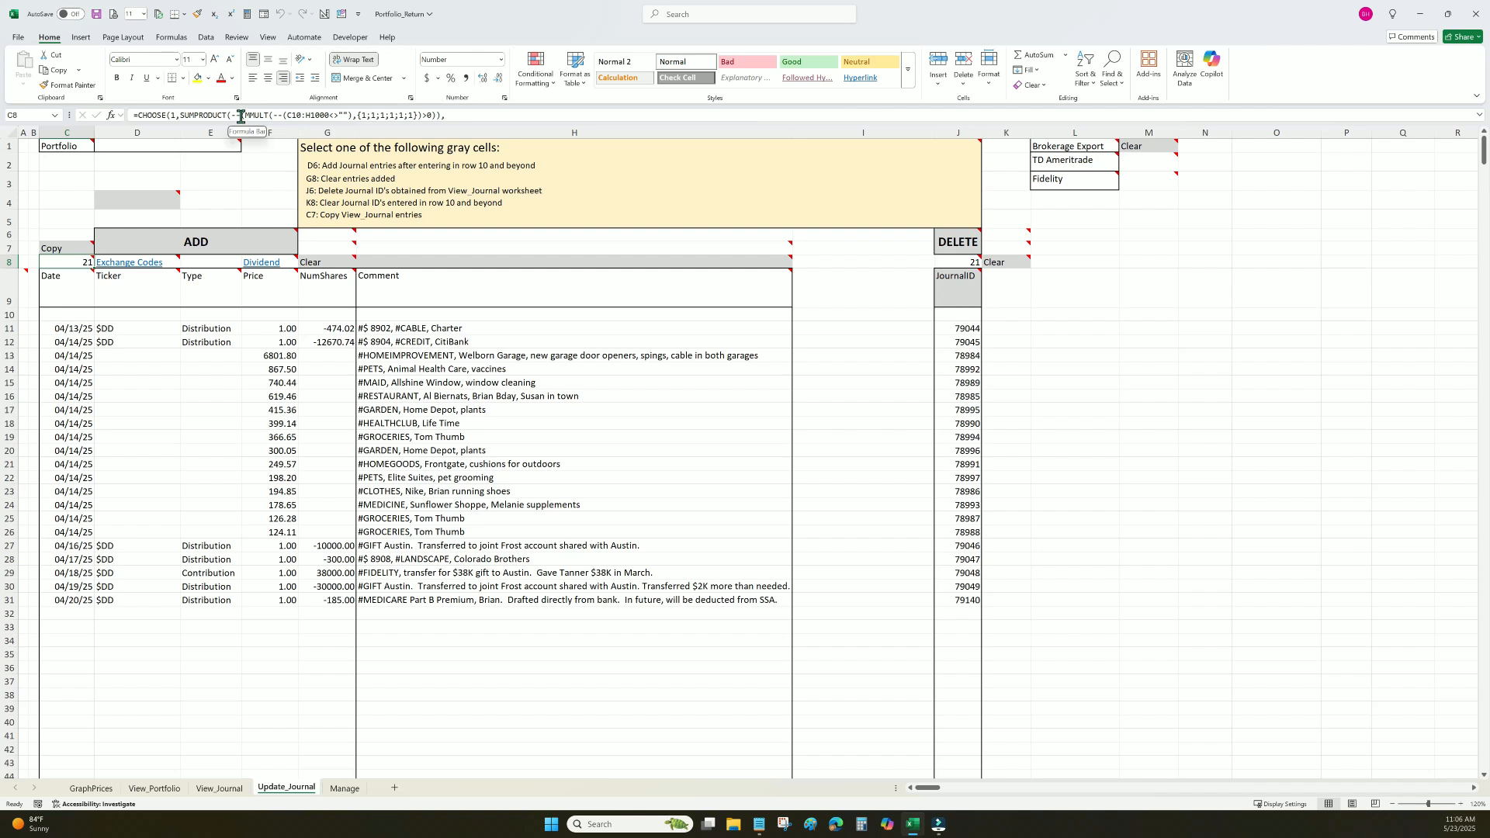
drag(244, 115, 270, 117)
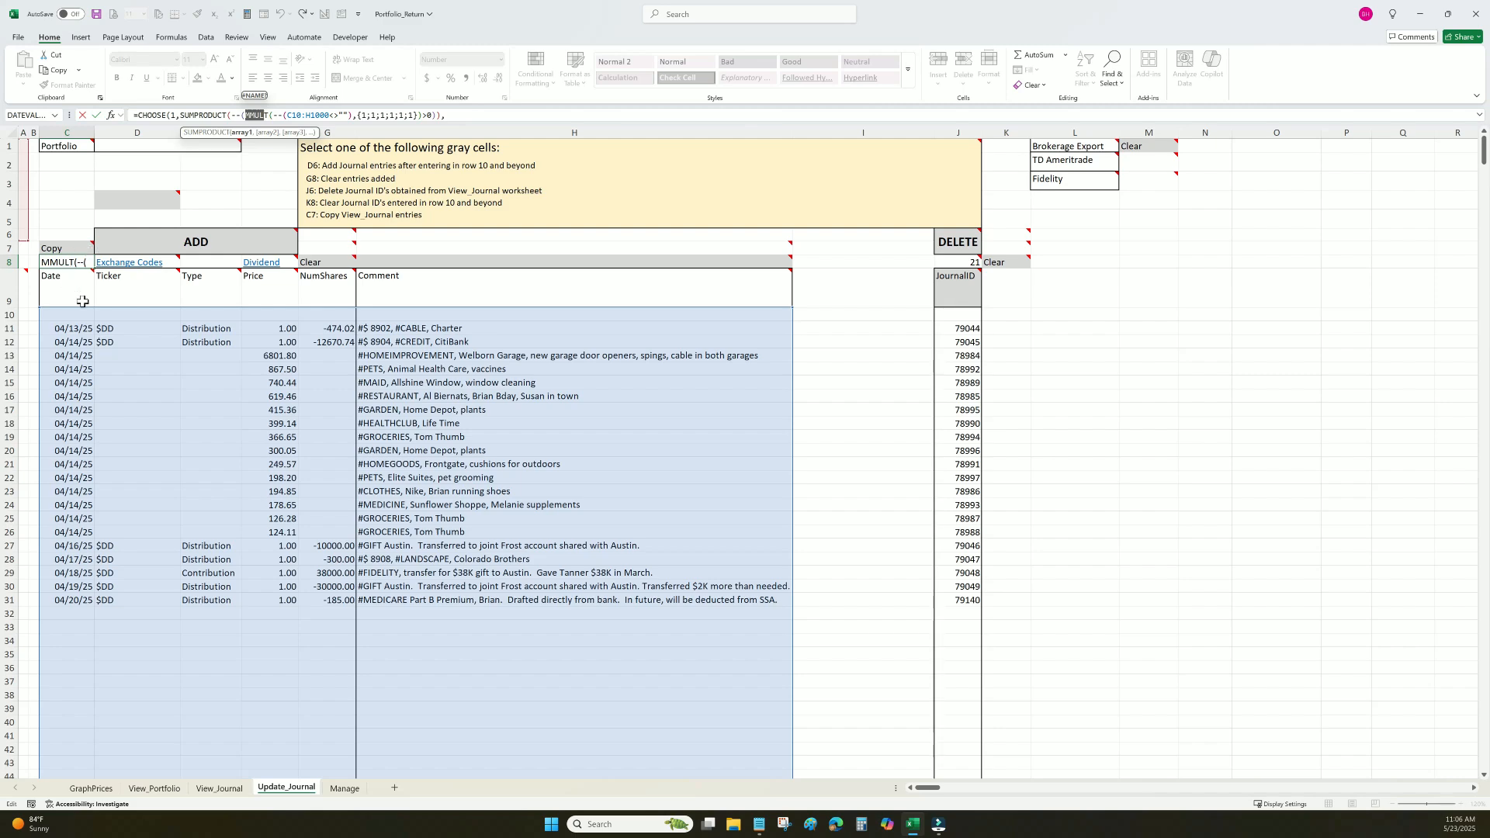
mouse_move(102, 300)
key(Escape)
mouse_move(77, 261)
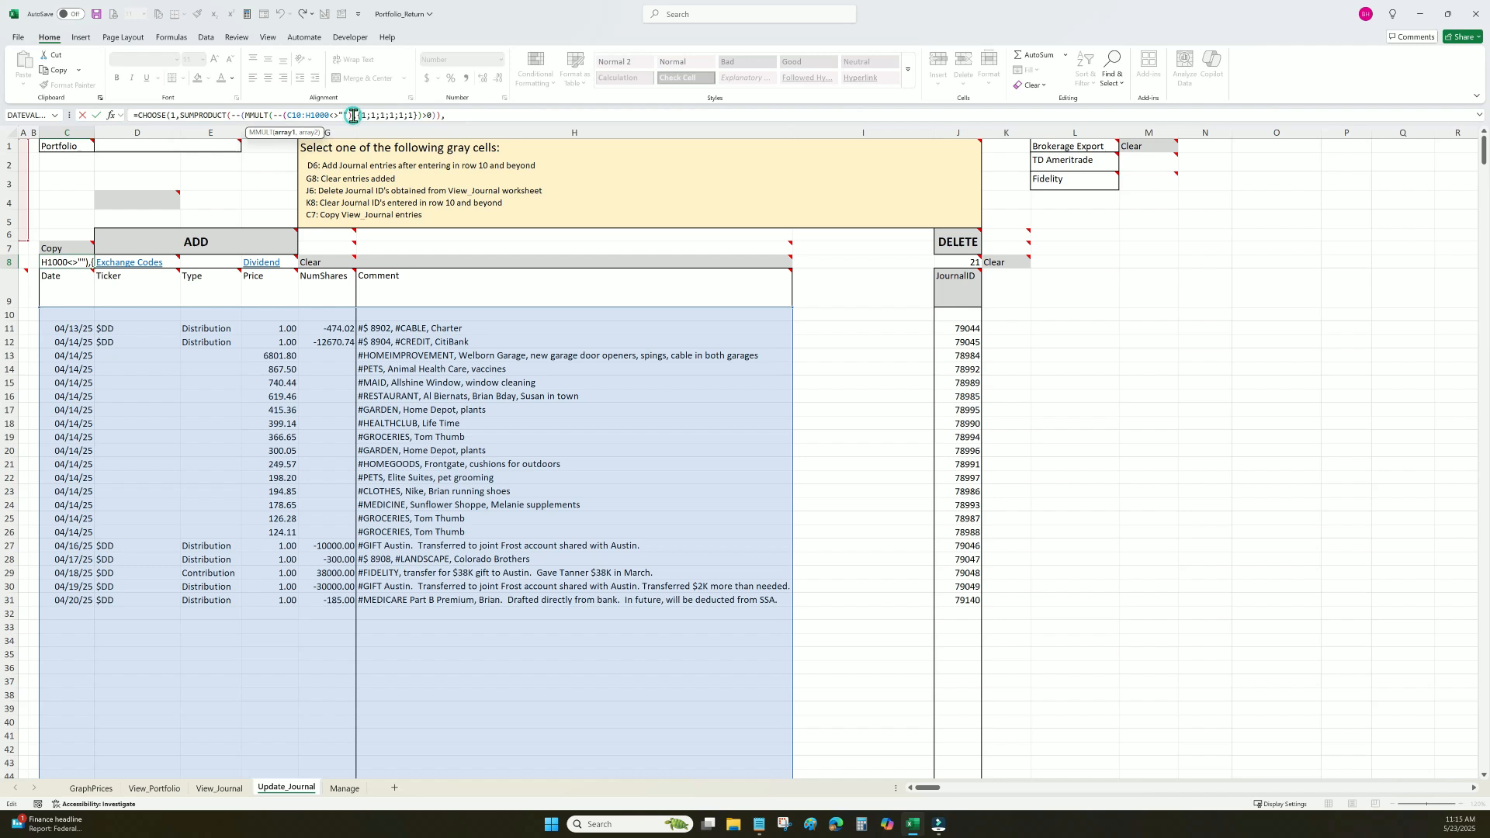
drag(352, 115, 275, 116)
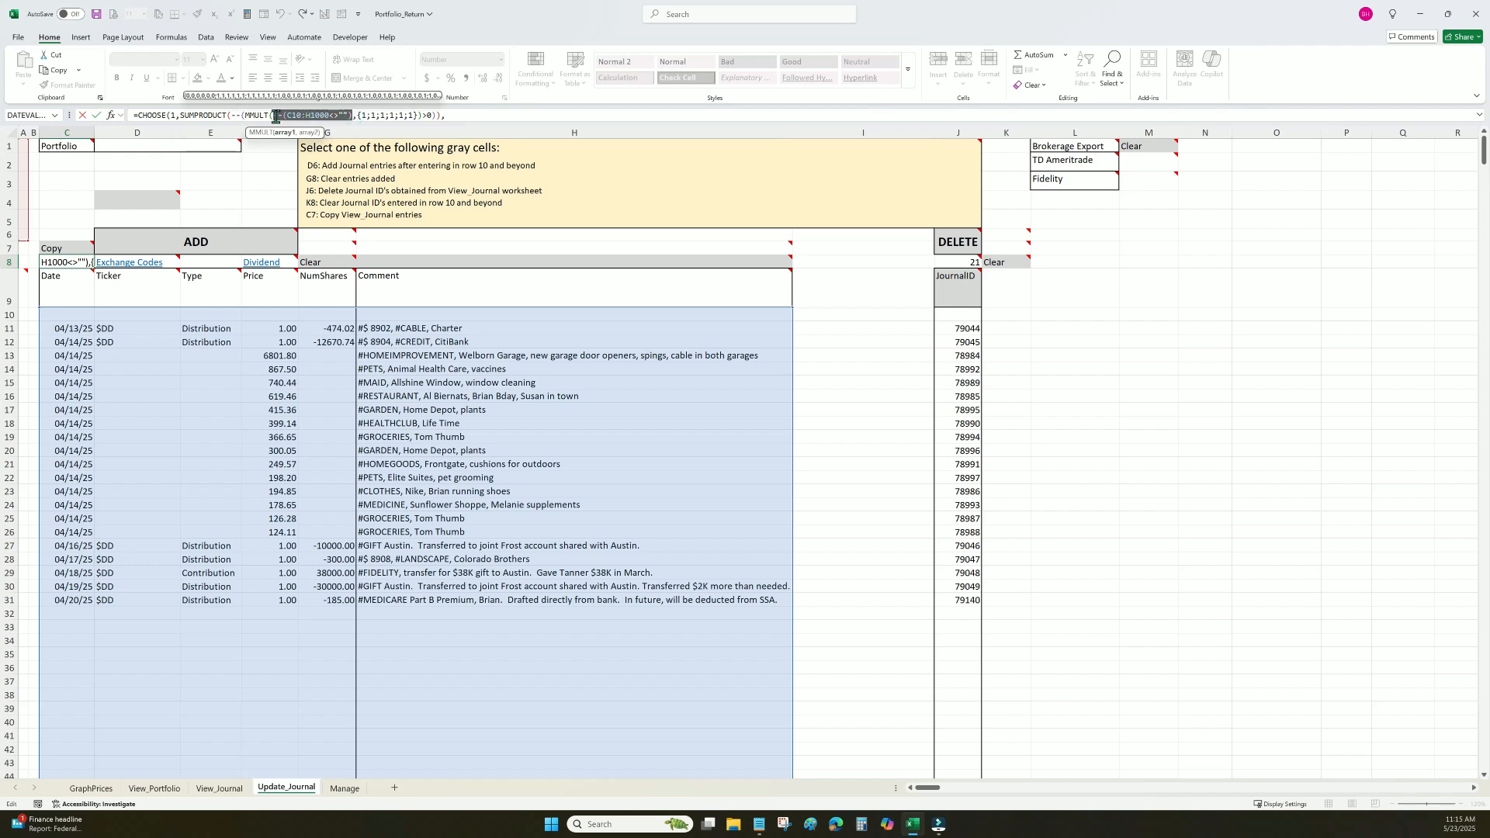
drag(418, 114, 358, 115)
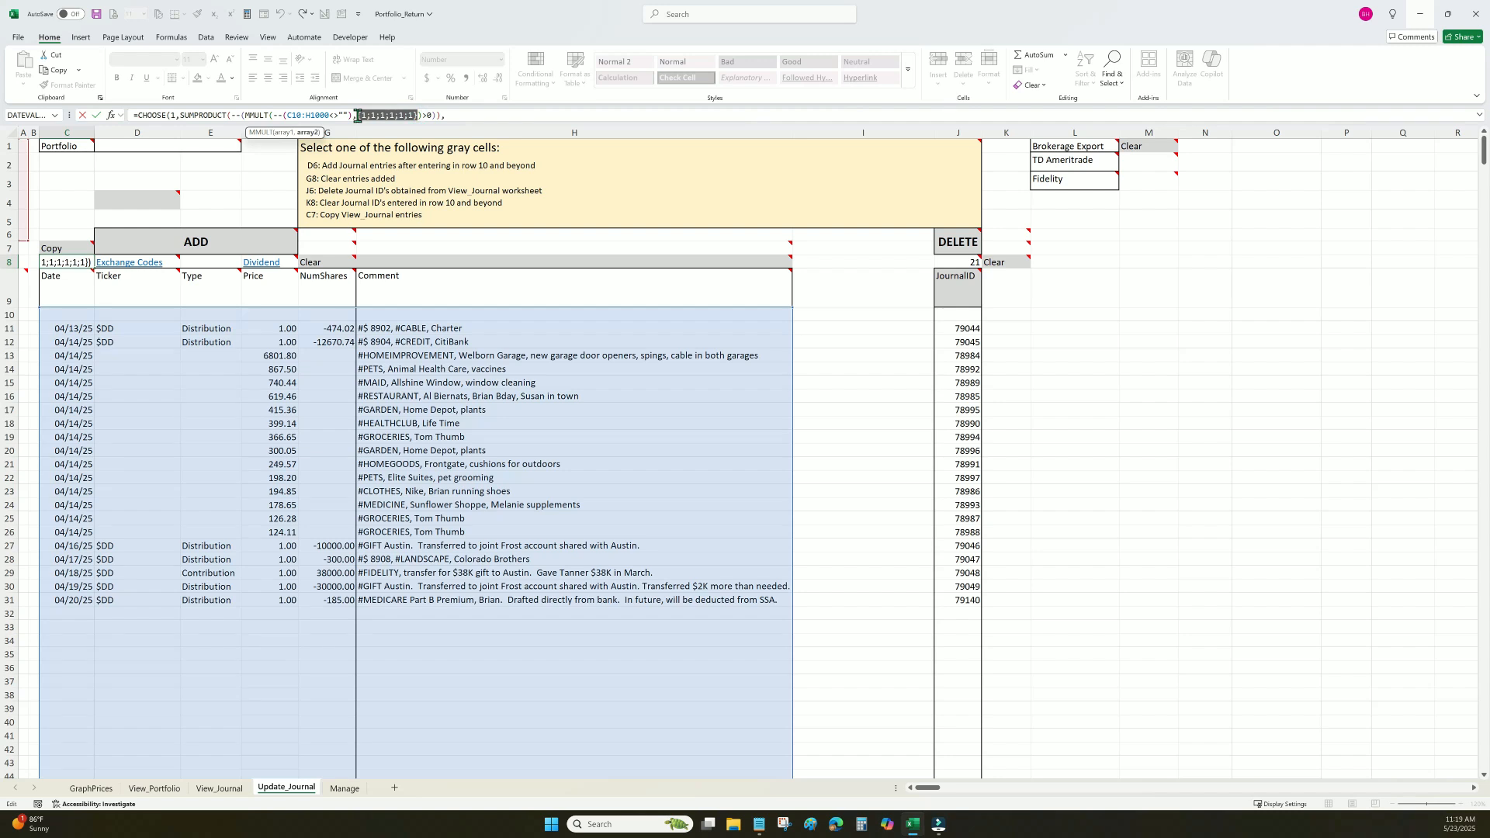
drag(420, 115, 246, 115)
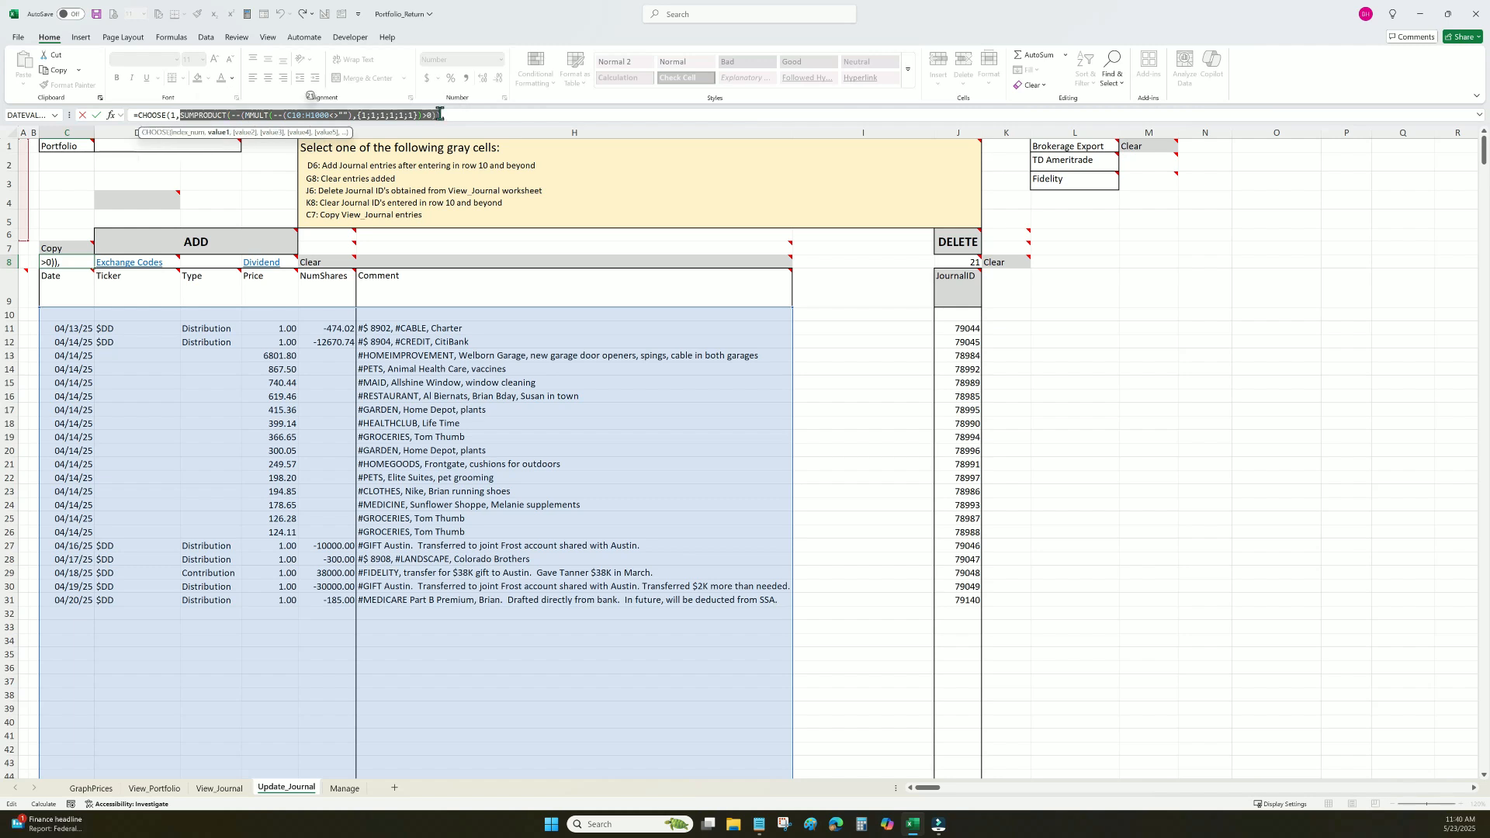
drag(180, 115, 441, 114)
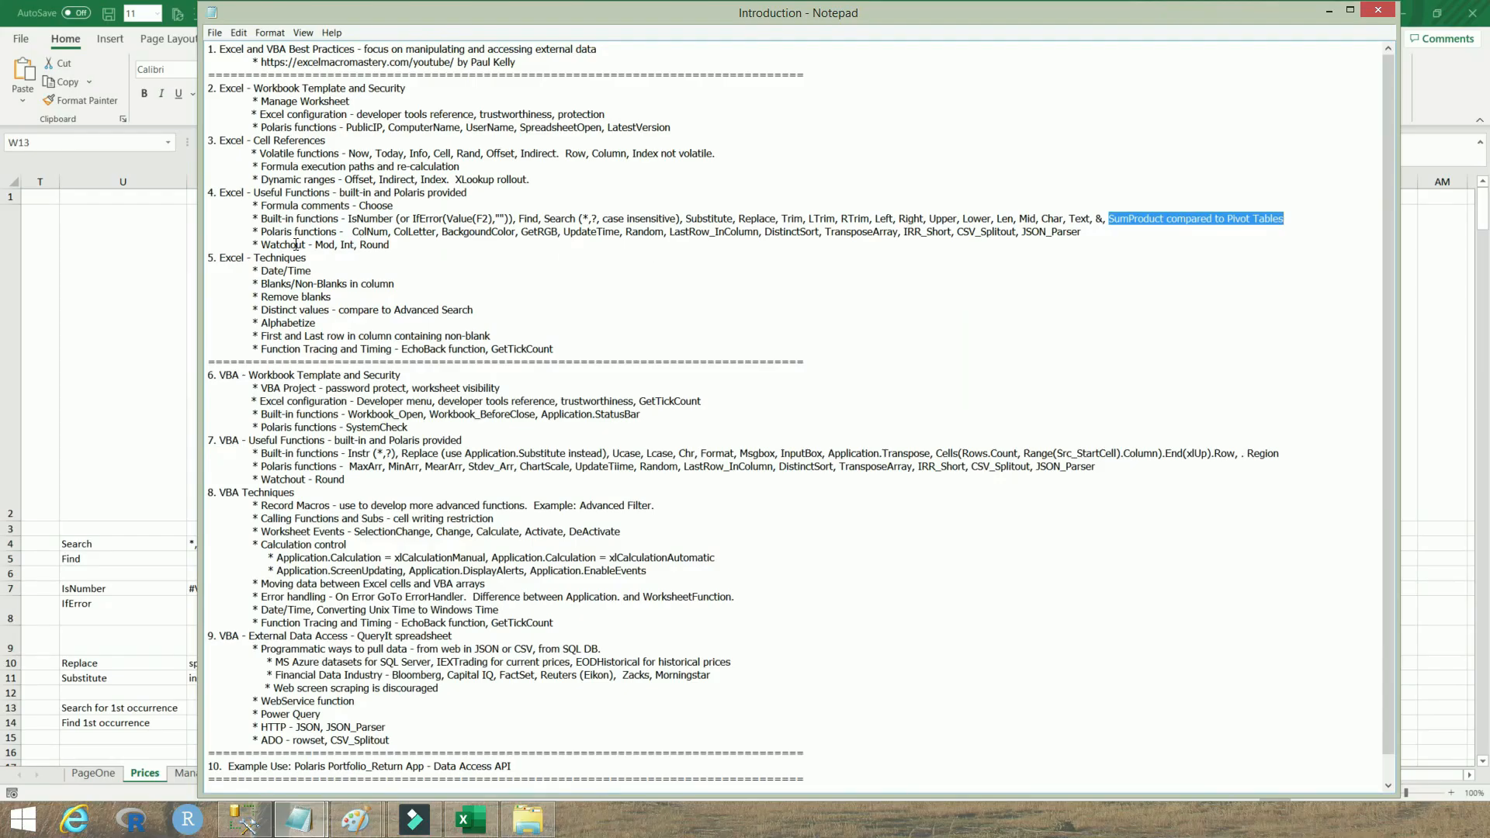
Highlight each Polaris function listed in the Notepad outline, from ColNum to JSON_Parser
drag(351, 232, 388, 232)
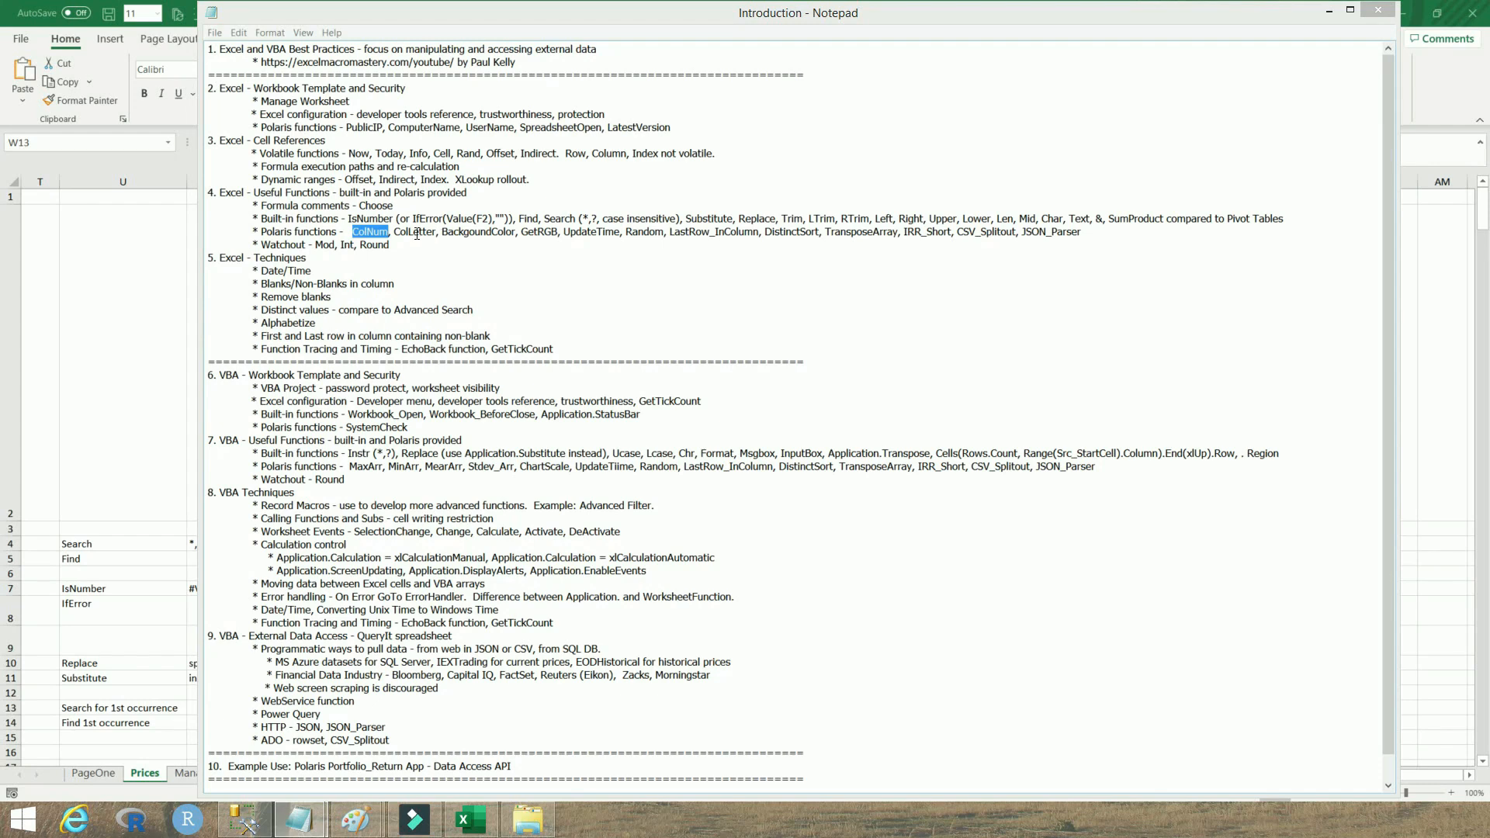
double_click(477, 232)
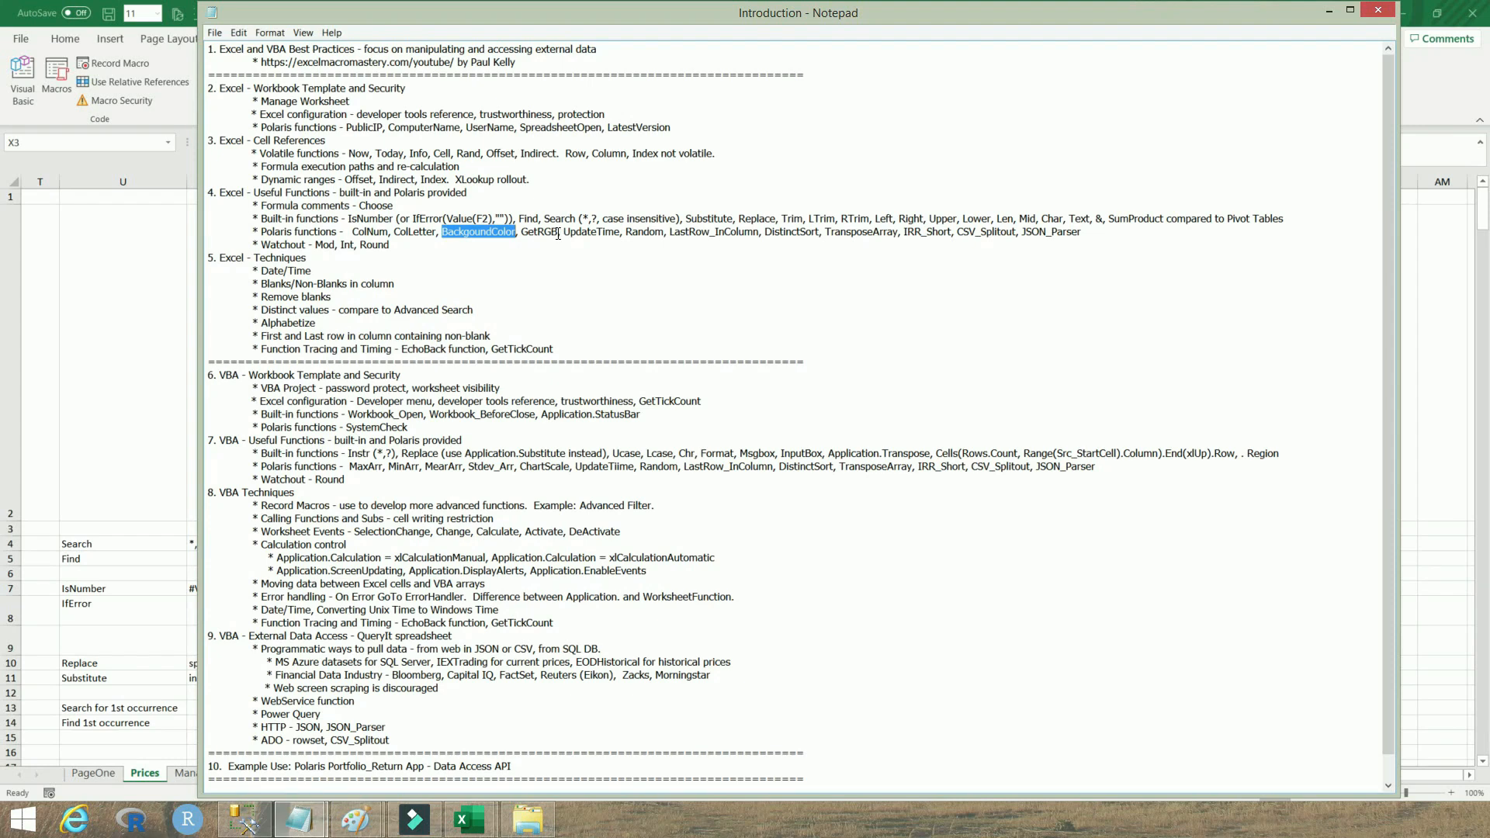
drag(559, 232, 523, 236)
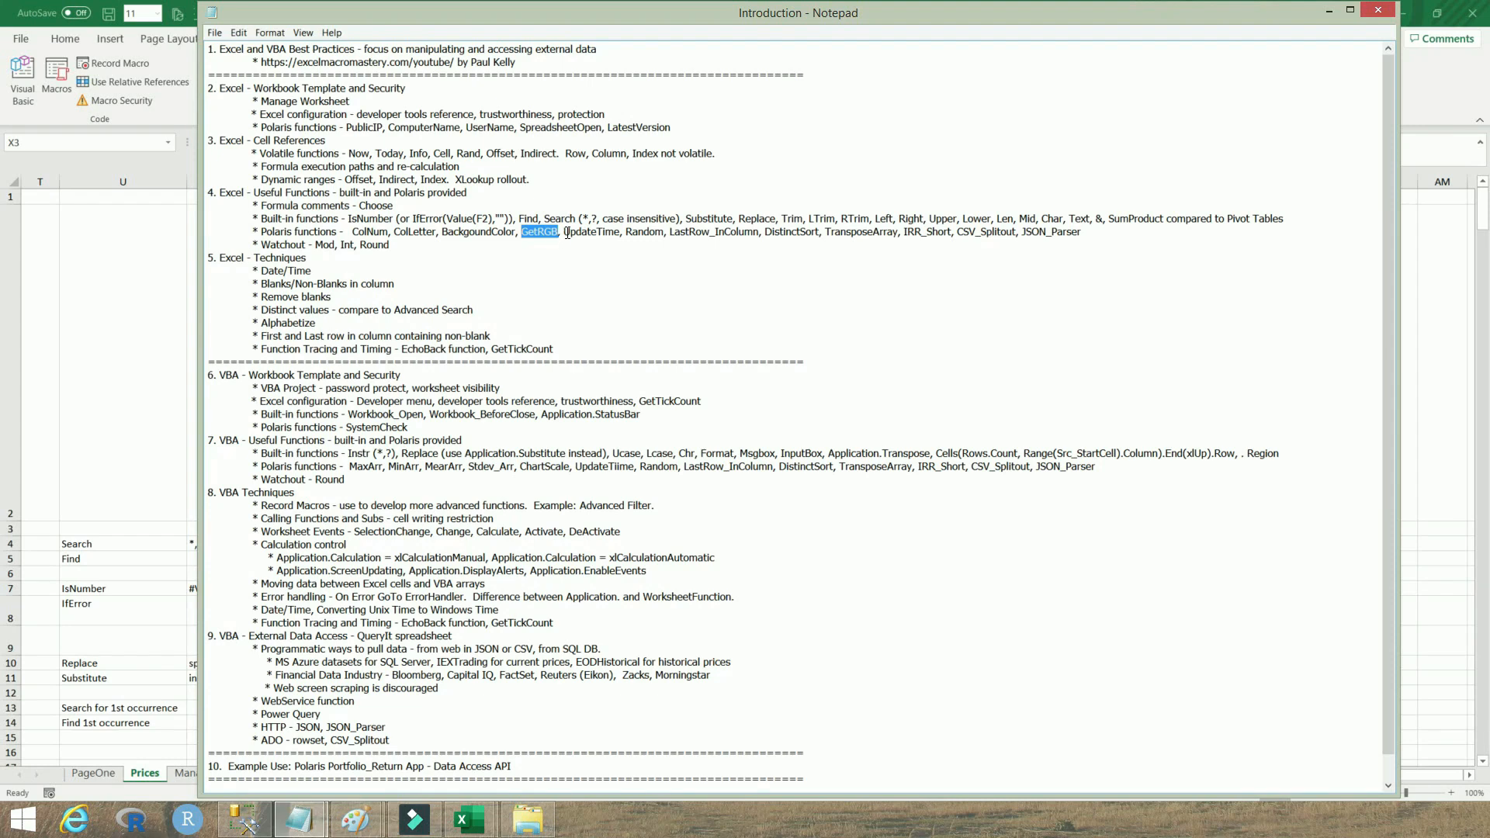
drag(564, 232, 663, 232)
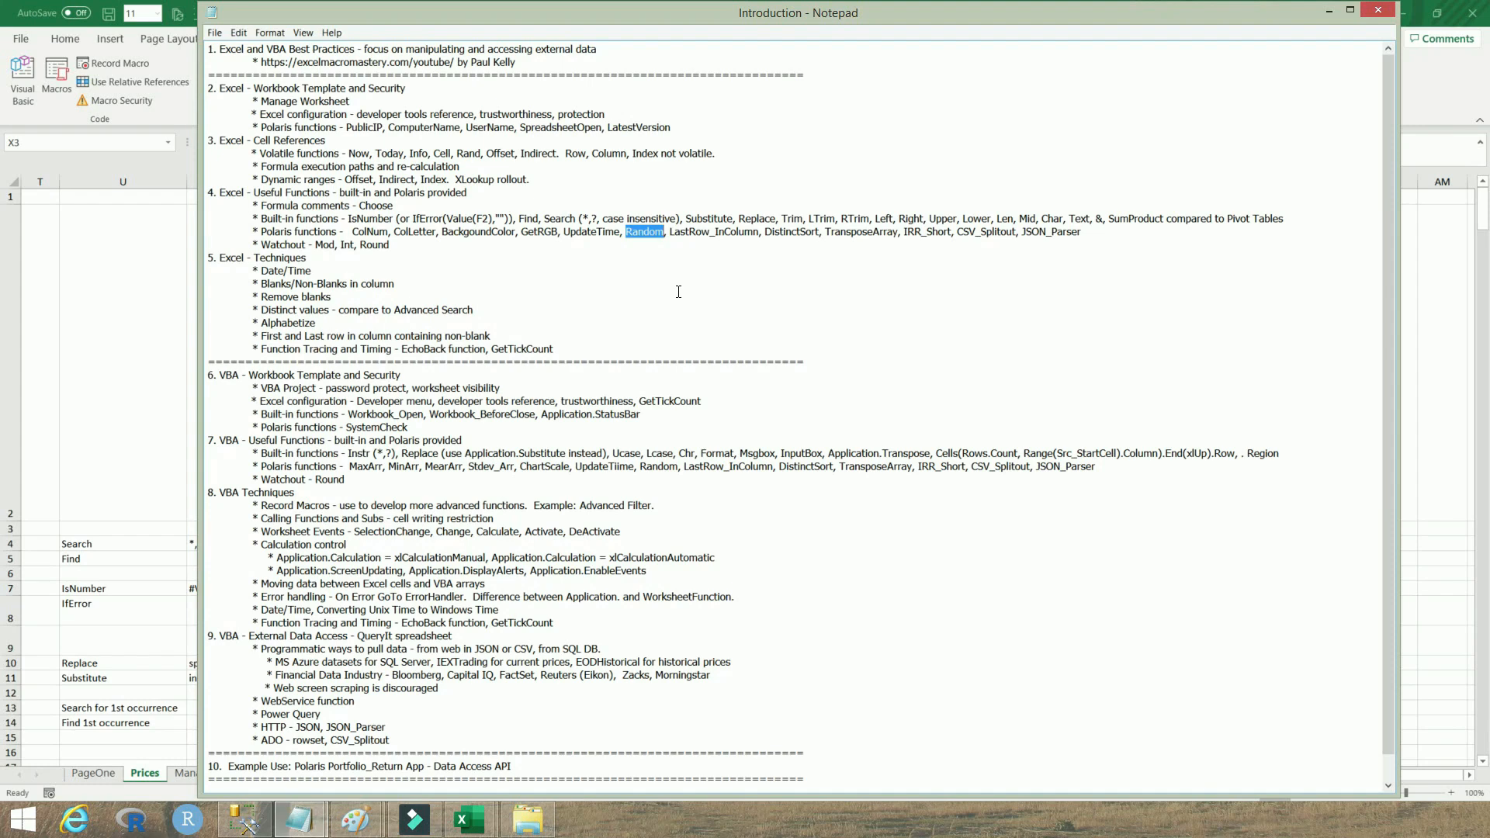
click(672, 232)
drag(676, 234, 819, 234)
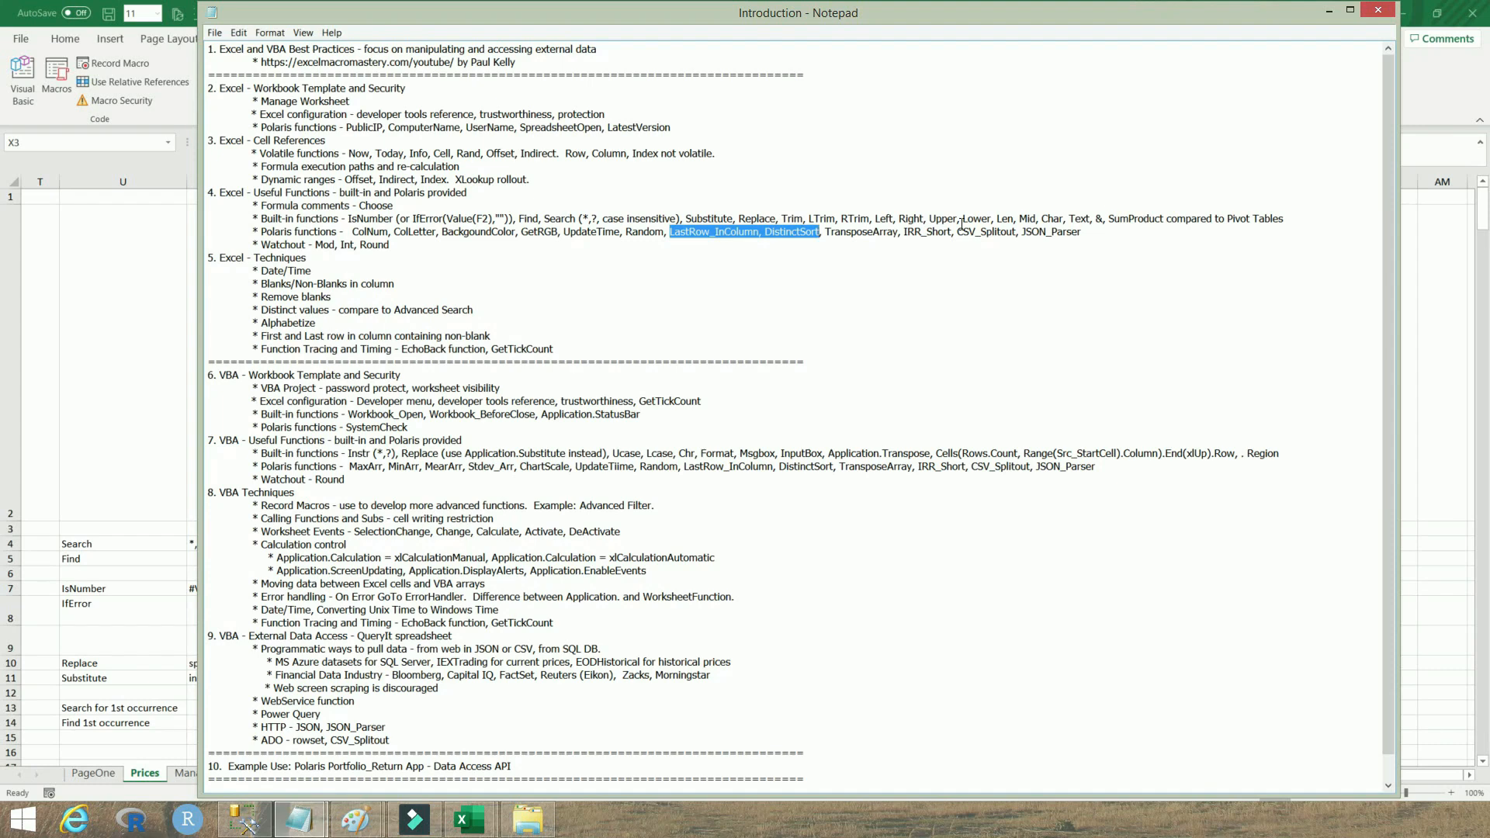
drag(827, 232, 1083, 234)
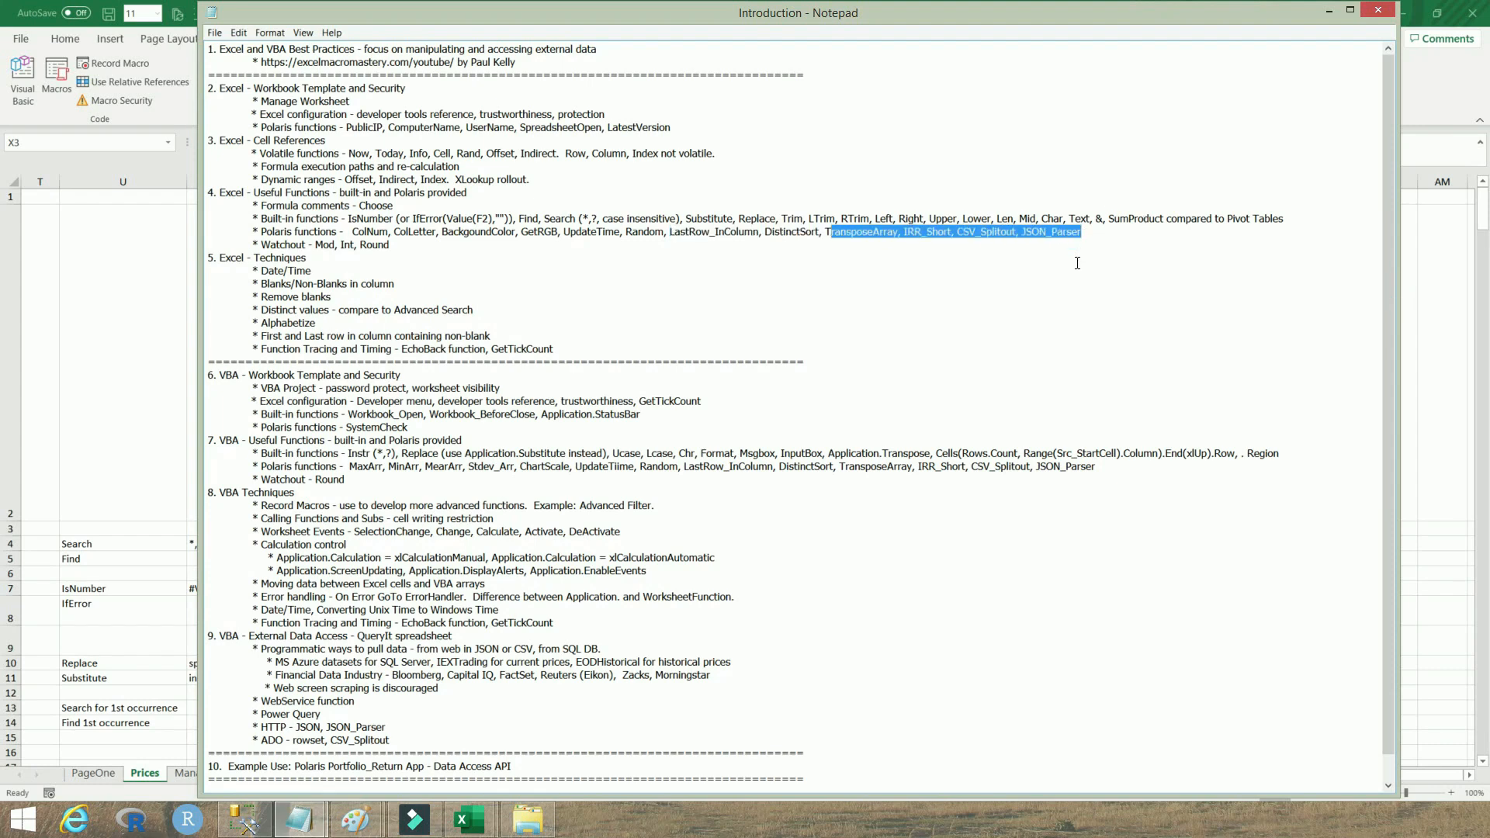
drag(828, 232, 1089, 235)
Highlight the Watchout entry and bring up the Teachings_Excel notes on Int, Mod and Round pitfalls
drag(263, 244, 396, 241)
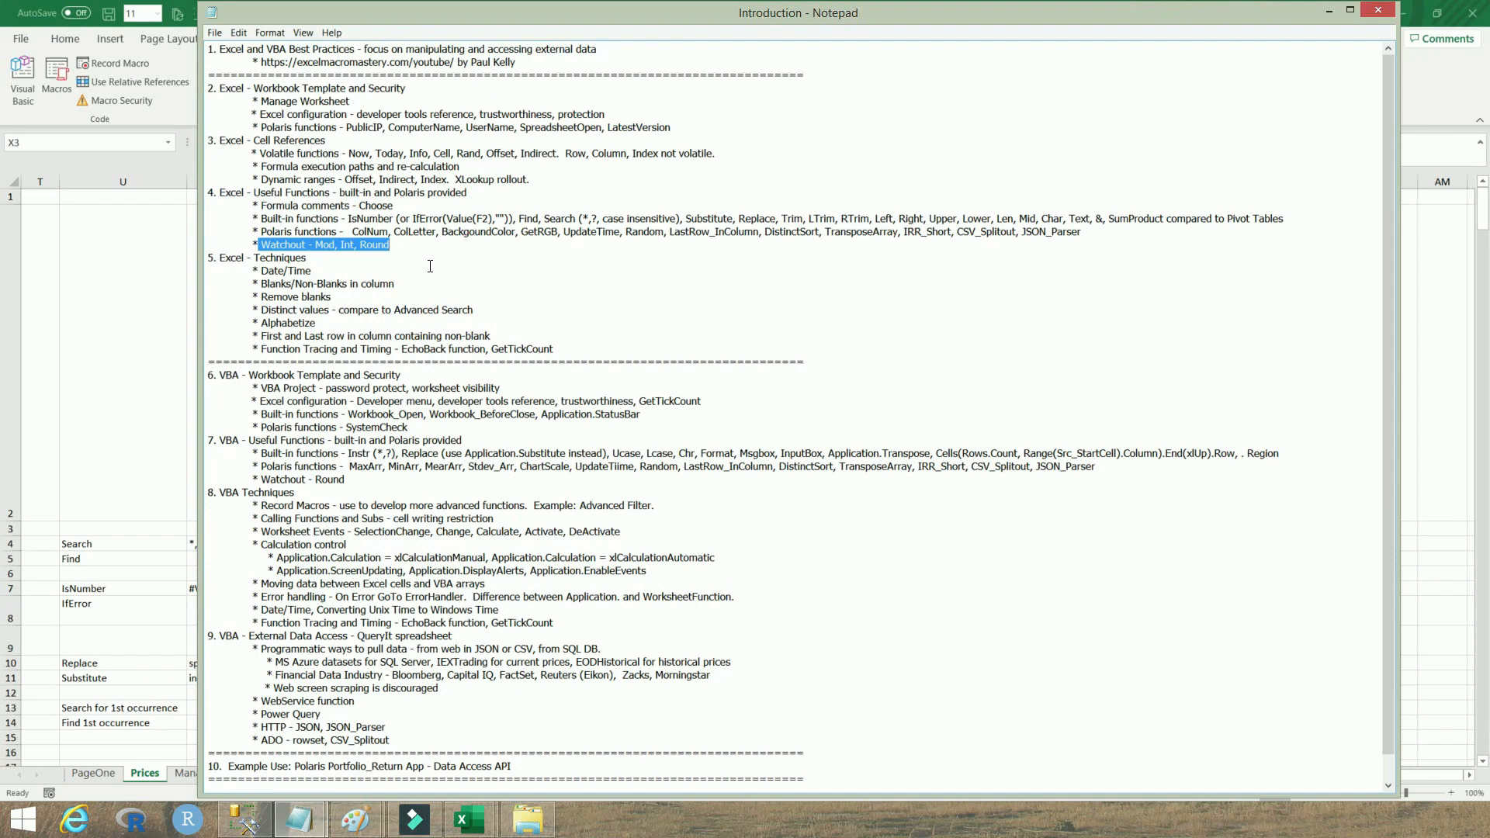
drag(859, 350, 866, 303)
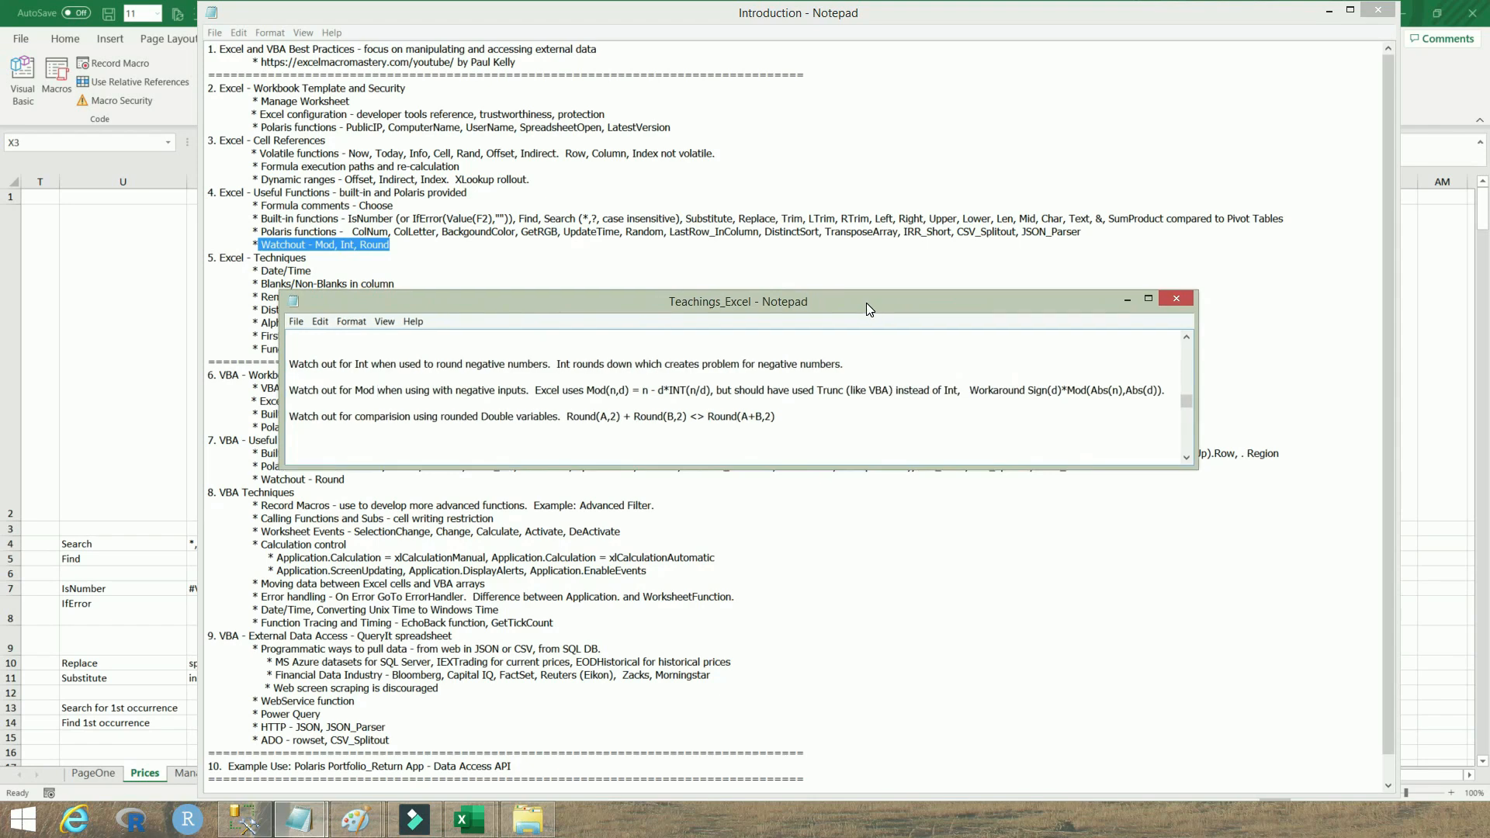
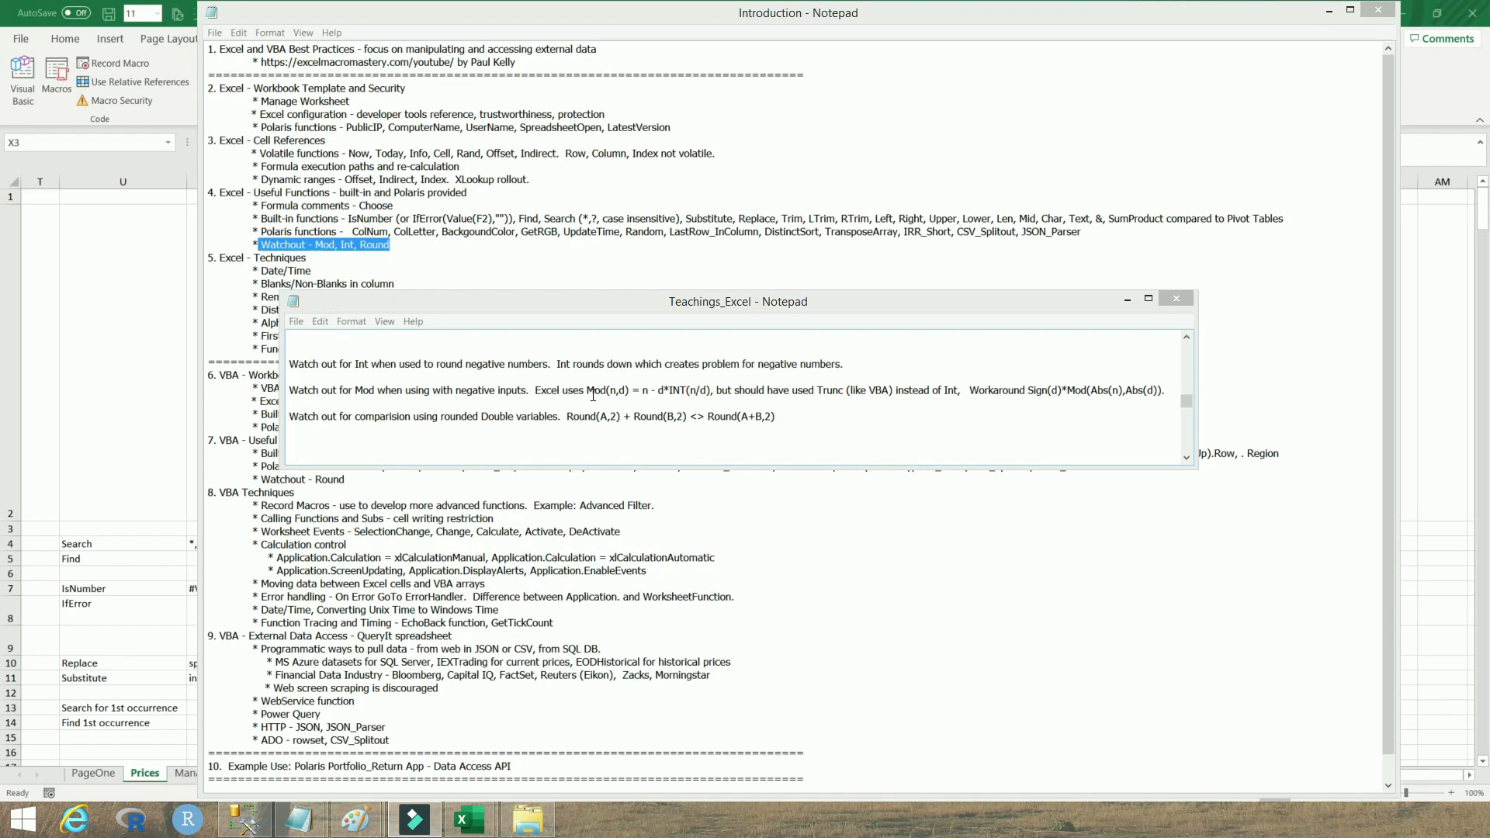
Highlight the parts of the Mod note: Excel's Mod(n,d) = n - d*INT(n/d) definition, Int, and the Sign(d)*Mod(Abs(n),Abs(d)) workaround
drag(589, 391, 712, 392)
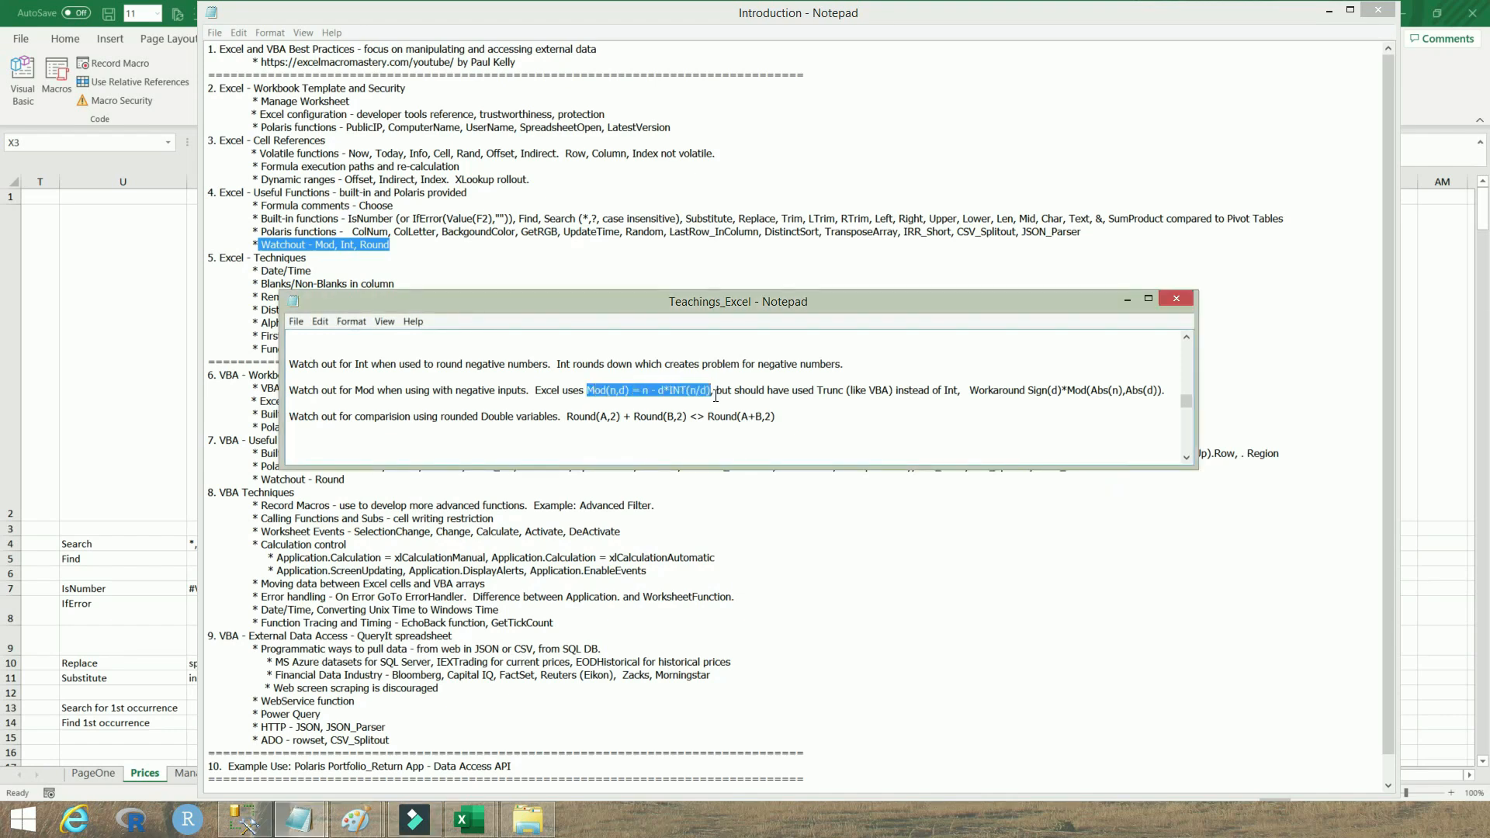
click(714, 395)
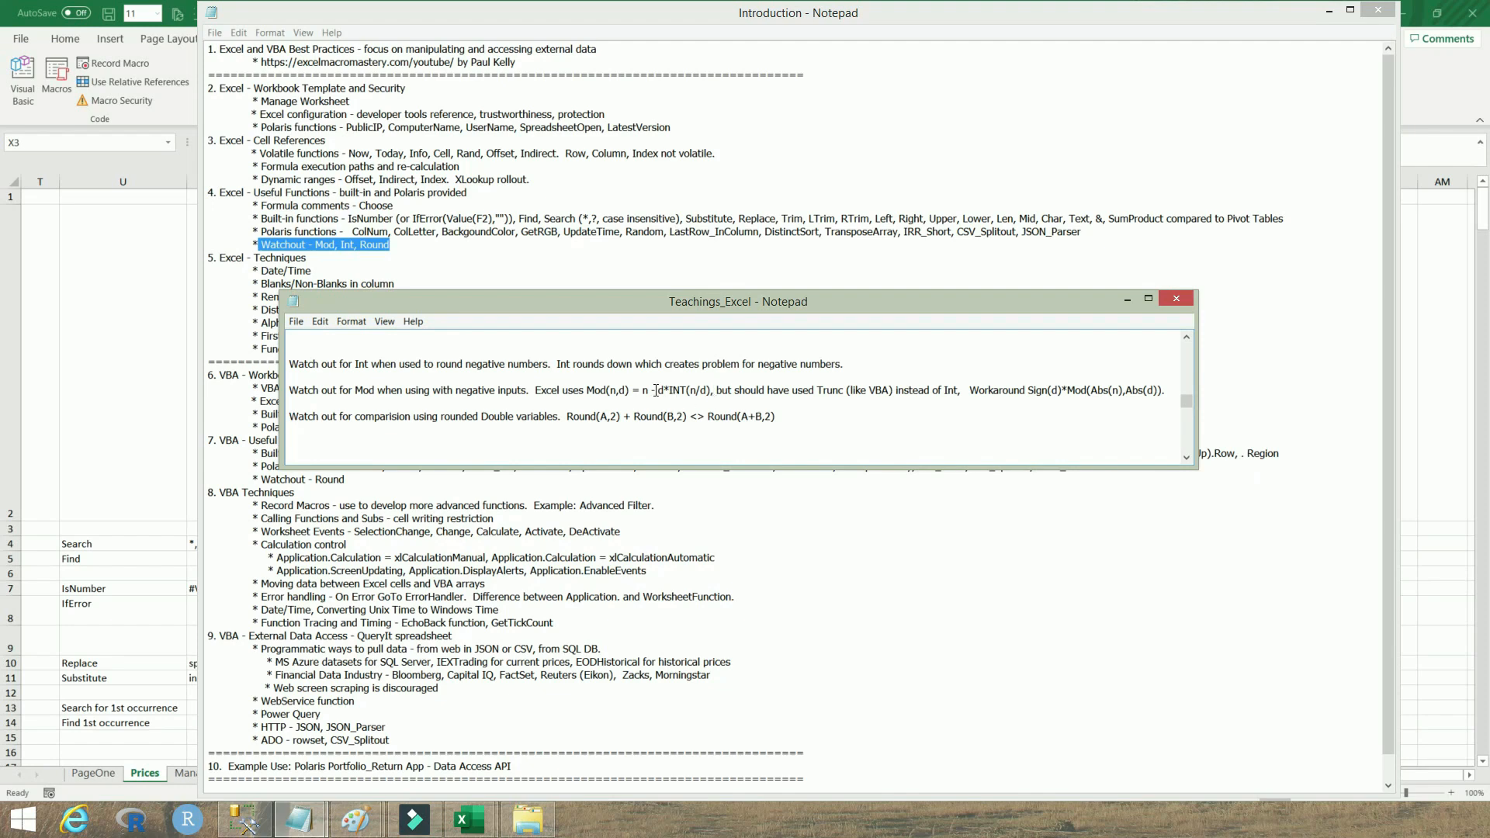
drag(586, 391, 712, 390)
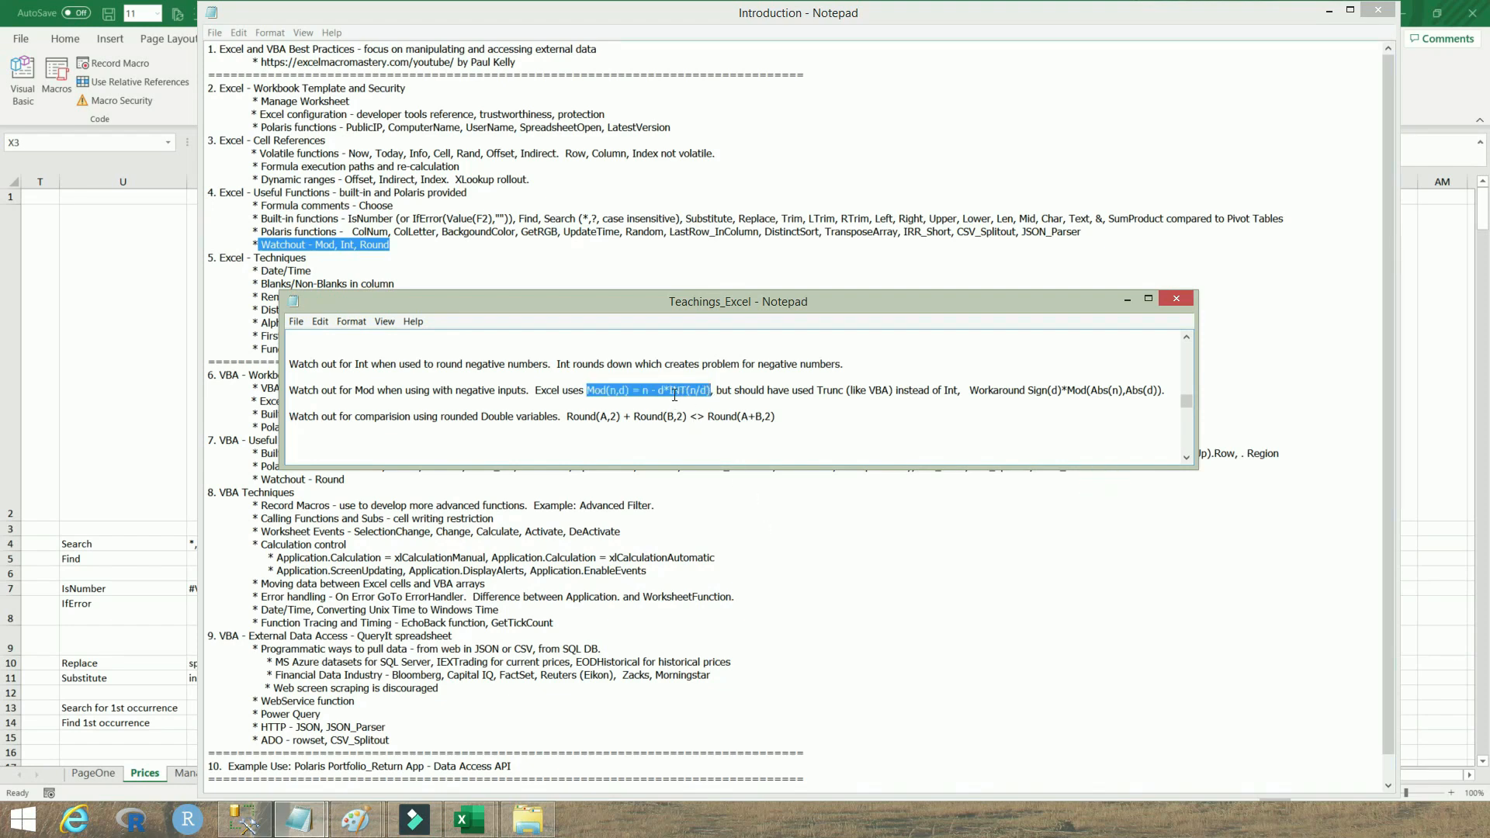
drag(669, 391, 685, 391)
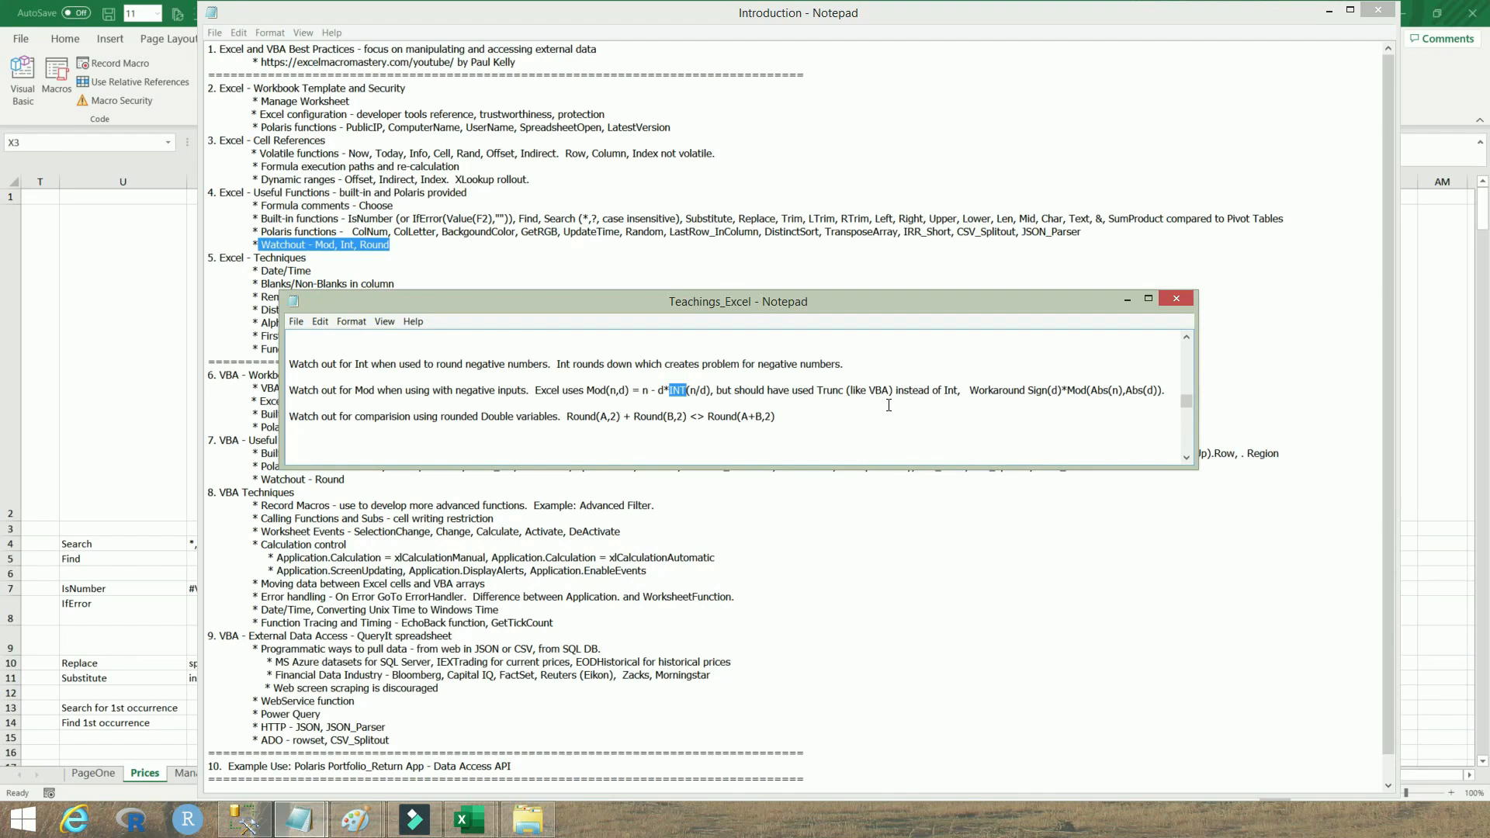
drag(817, 394, 842, 393)
drag(1068, 391, 1157, 391)
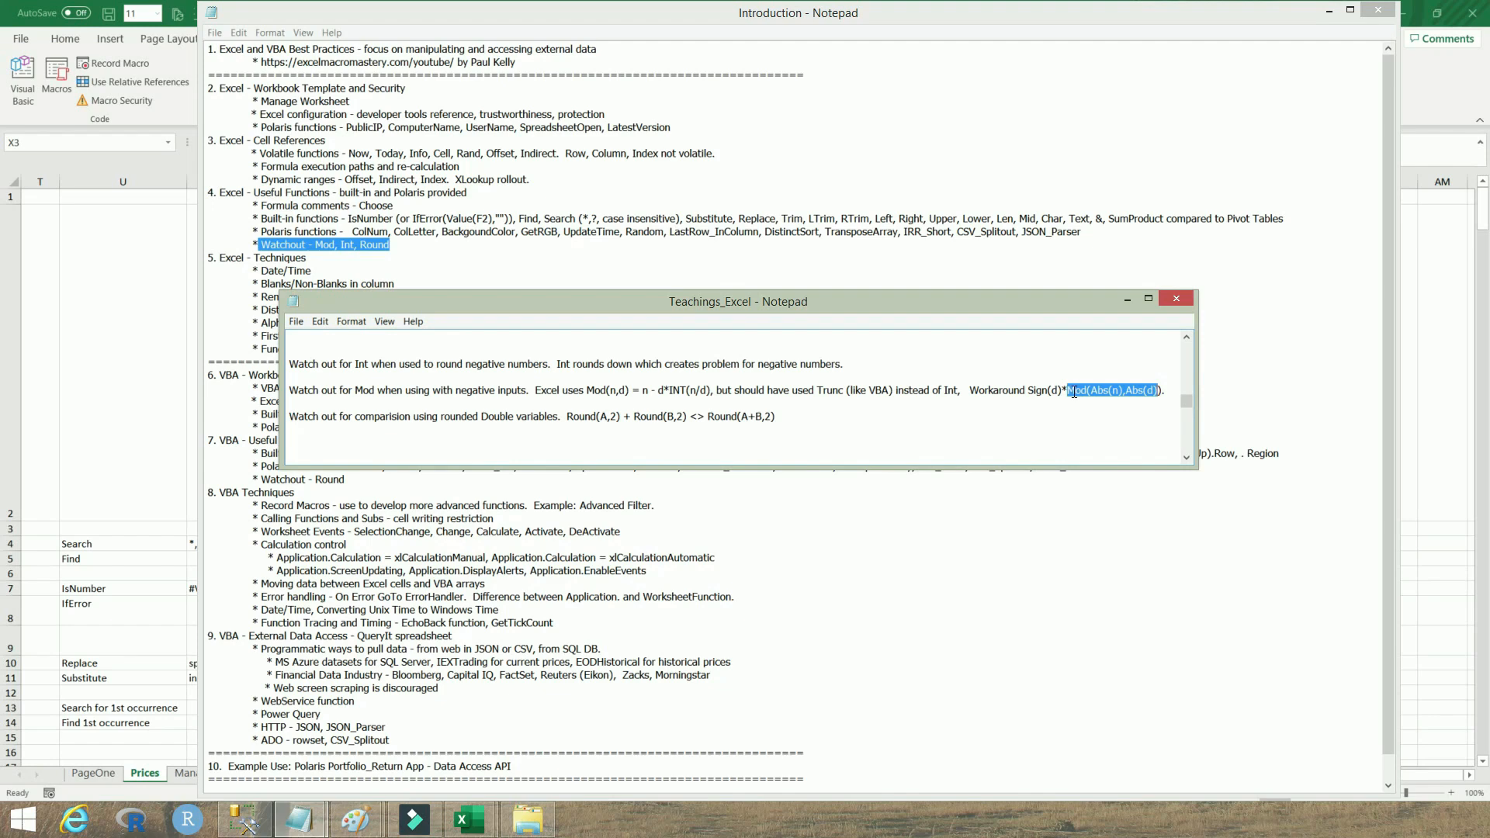
drag(1028, 391, 1063, 389)
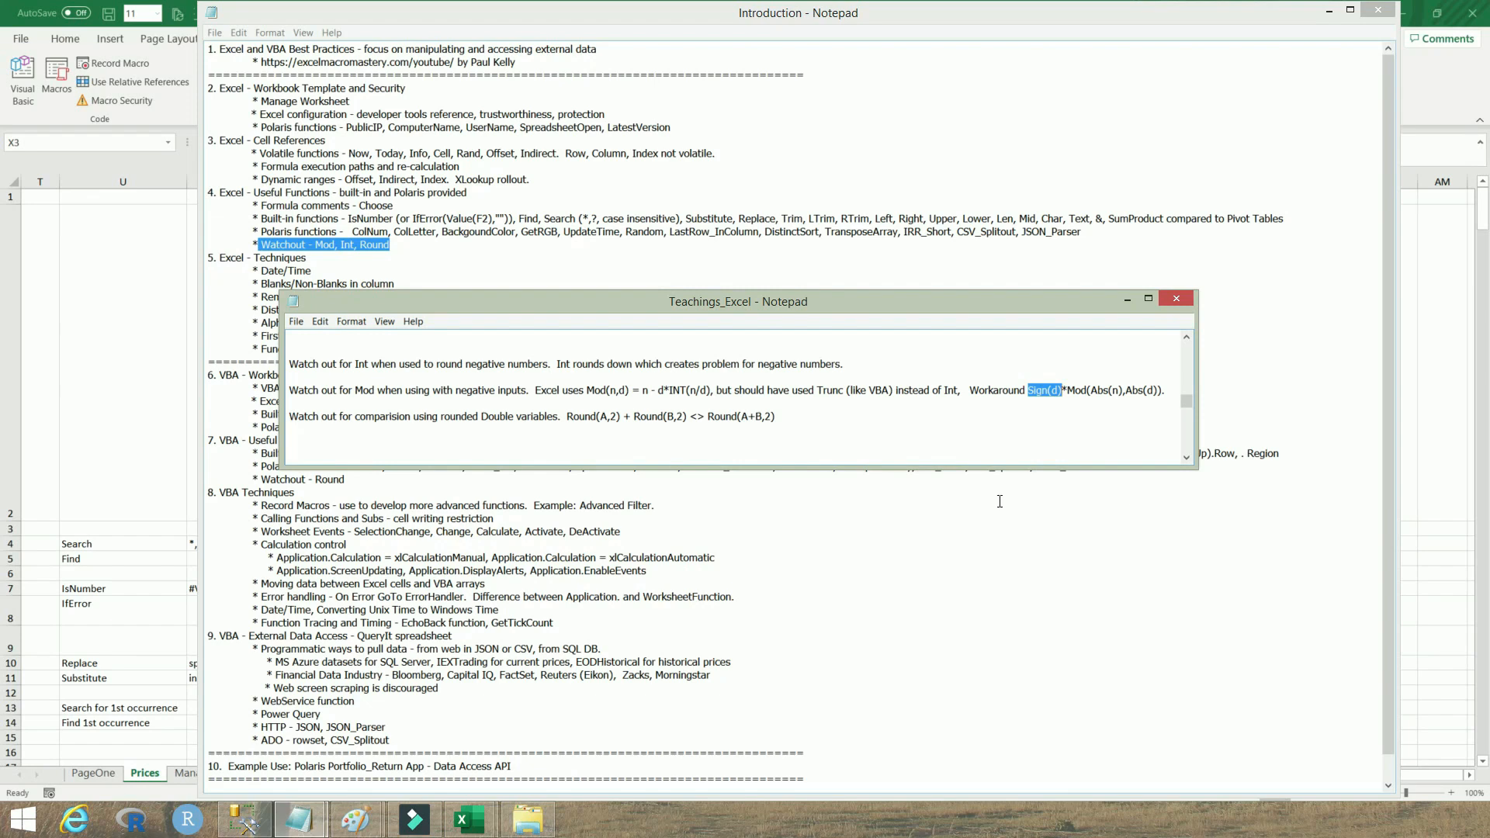
drag(377, 391, 353, 392)
Highlight each Round term in the note about comparing rounded Double variables, Round(A,2) + Round(B,2) <> Round(A+B,2)
drag(621, 417, 564, 421)
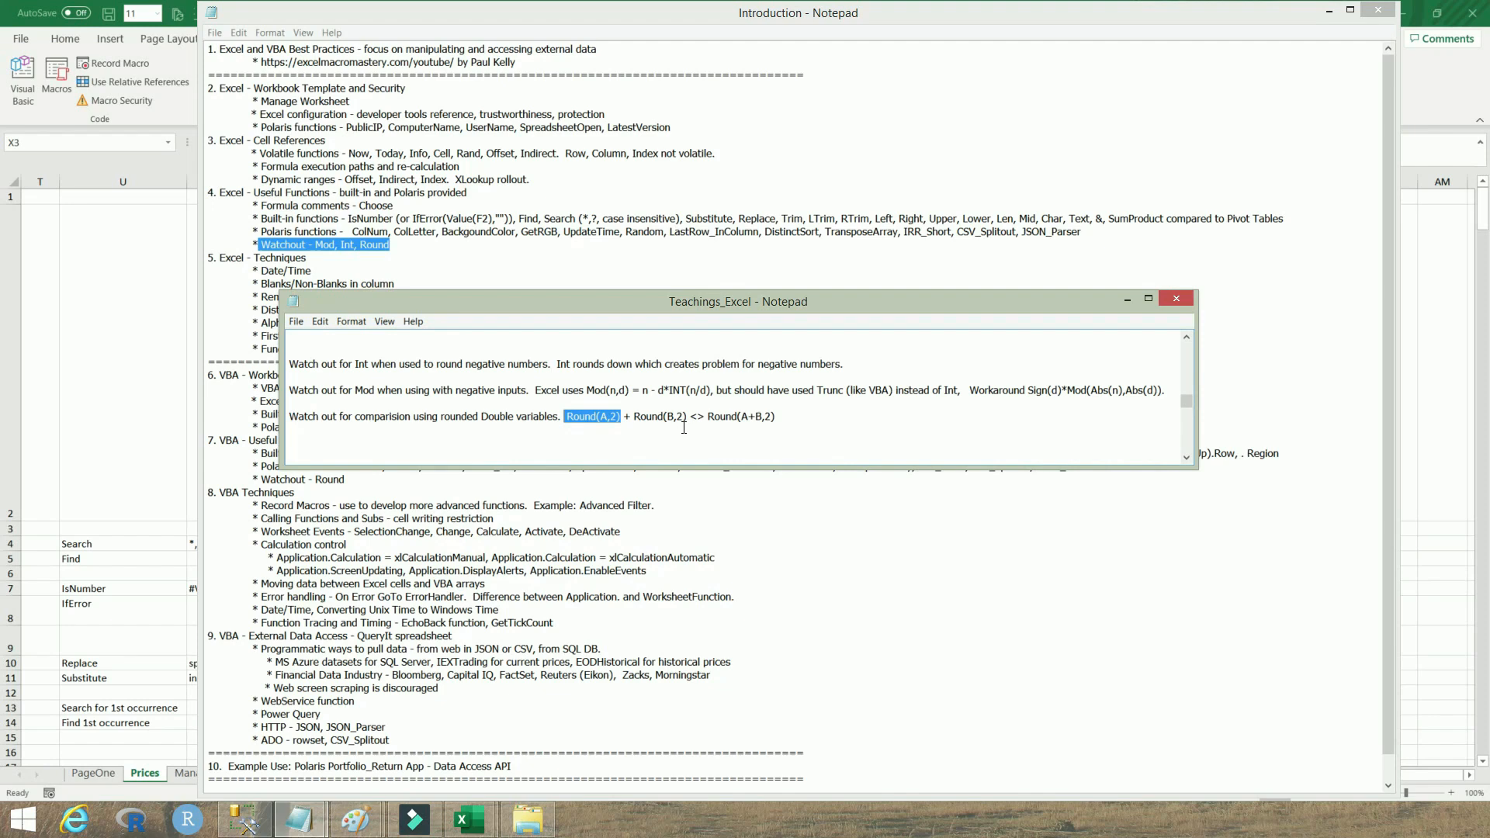
drag(683, 418, 634, 419)
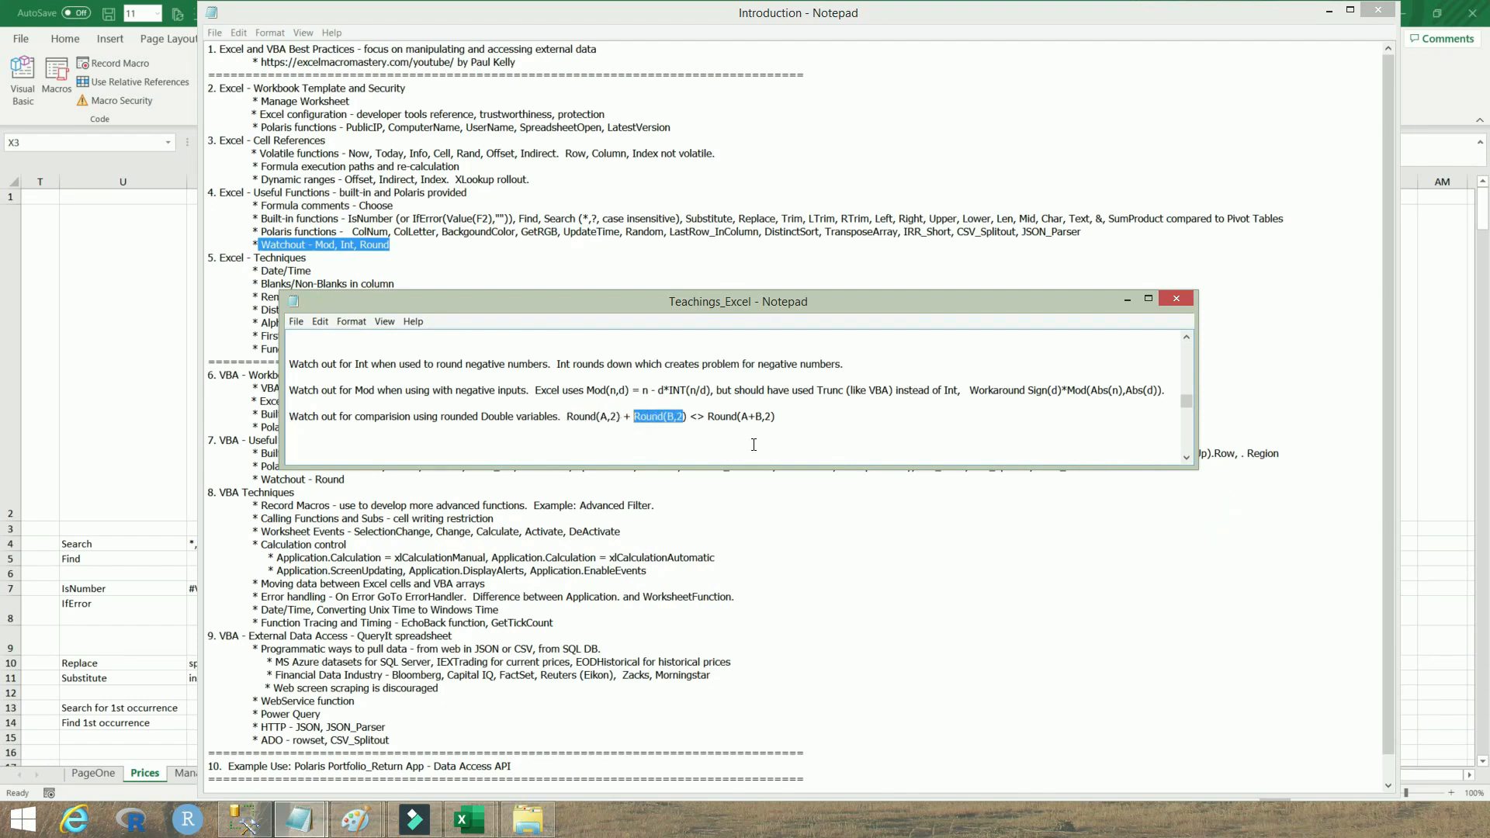
drag(708, 417, 776, 417)
drag(743, 419, 757, 419)
drag(599, 418, 671, 419)
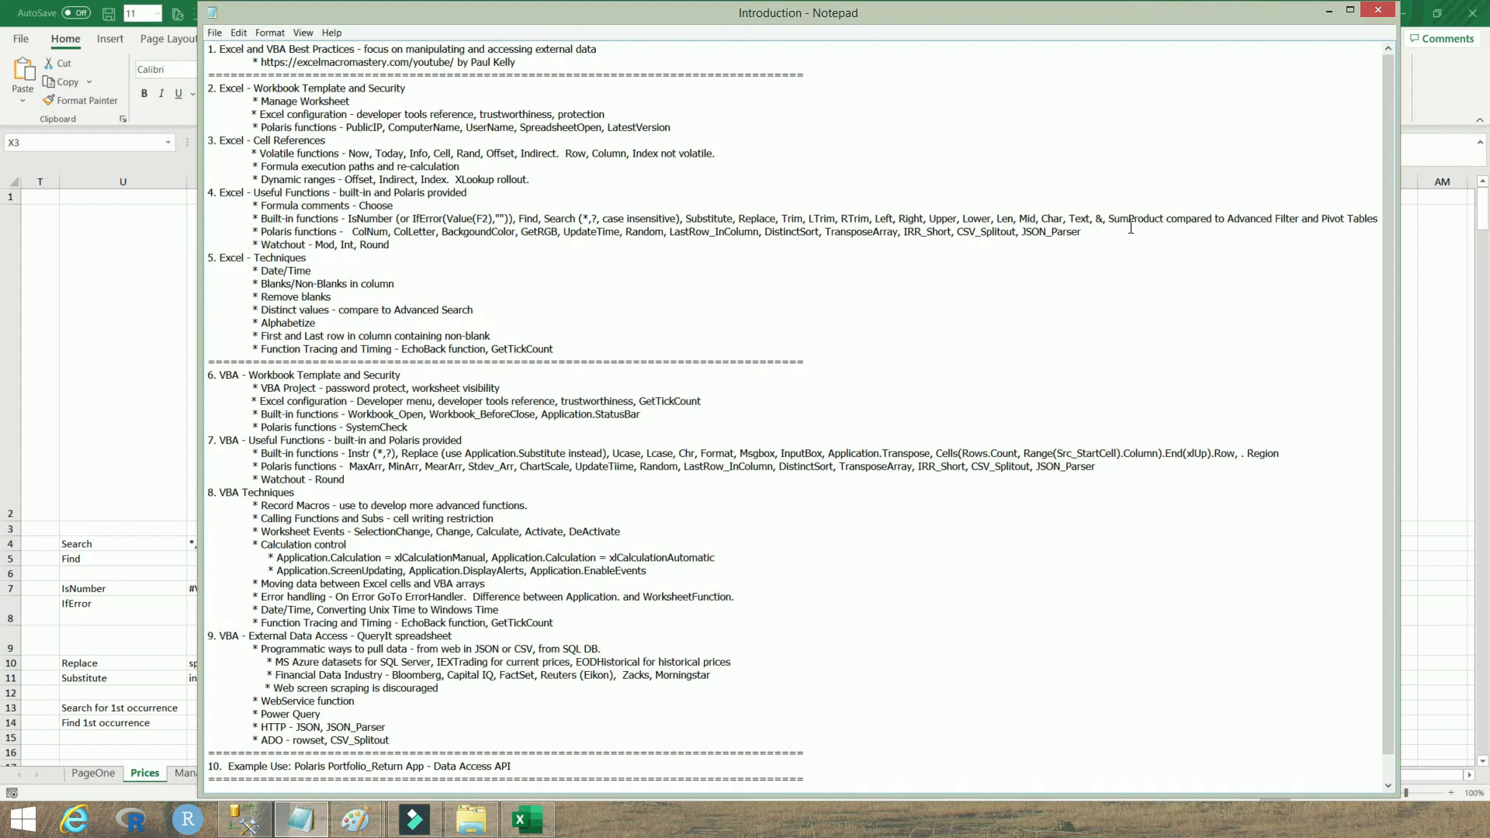
Highlight the SumProduct comparison, DistinctSort and LastRow_InColumn entries and the VBA Useful Functions heading in the outline
drag(1110, 222, 1380, 218)
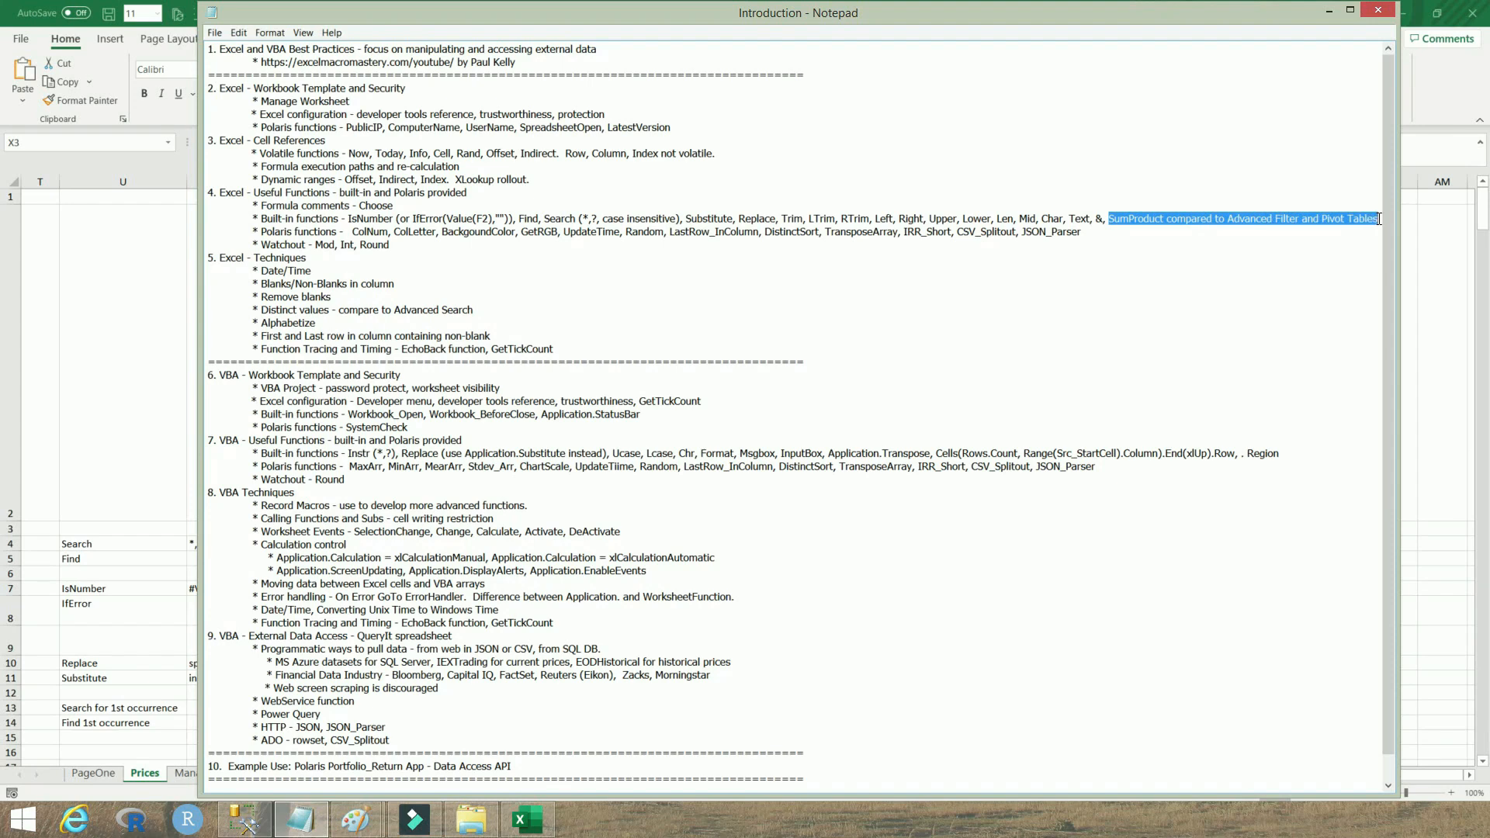
double_click(791, 231)
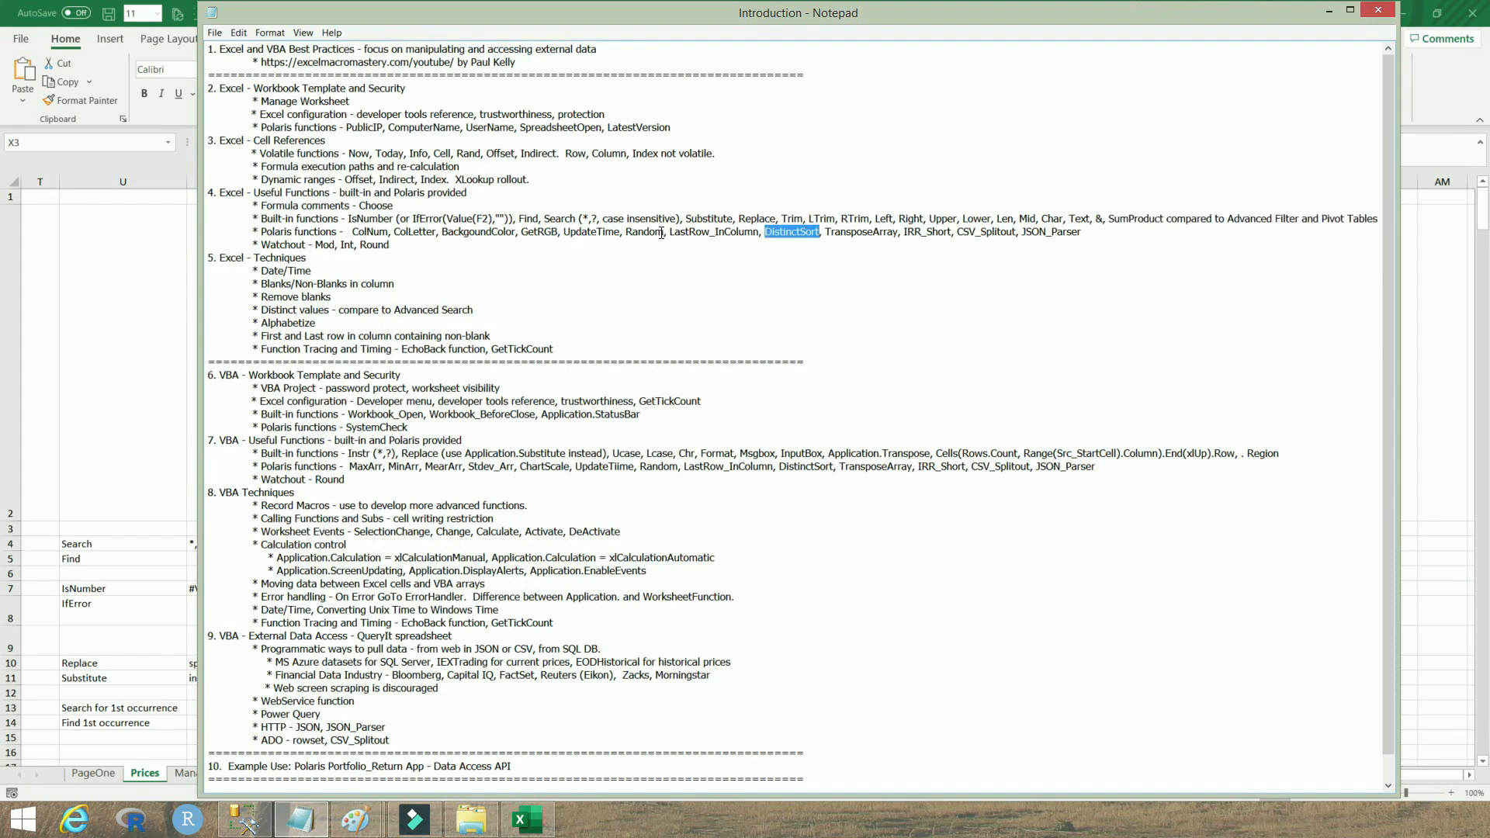
drag(668, 233, 761, 232)
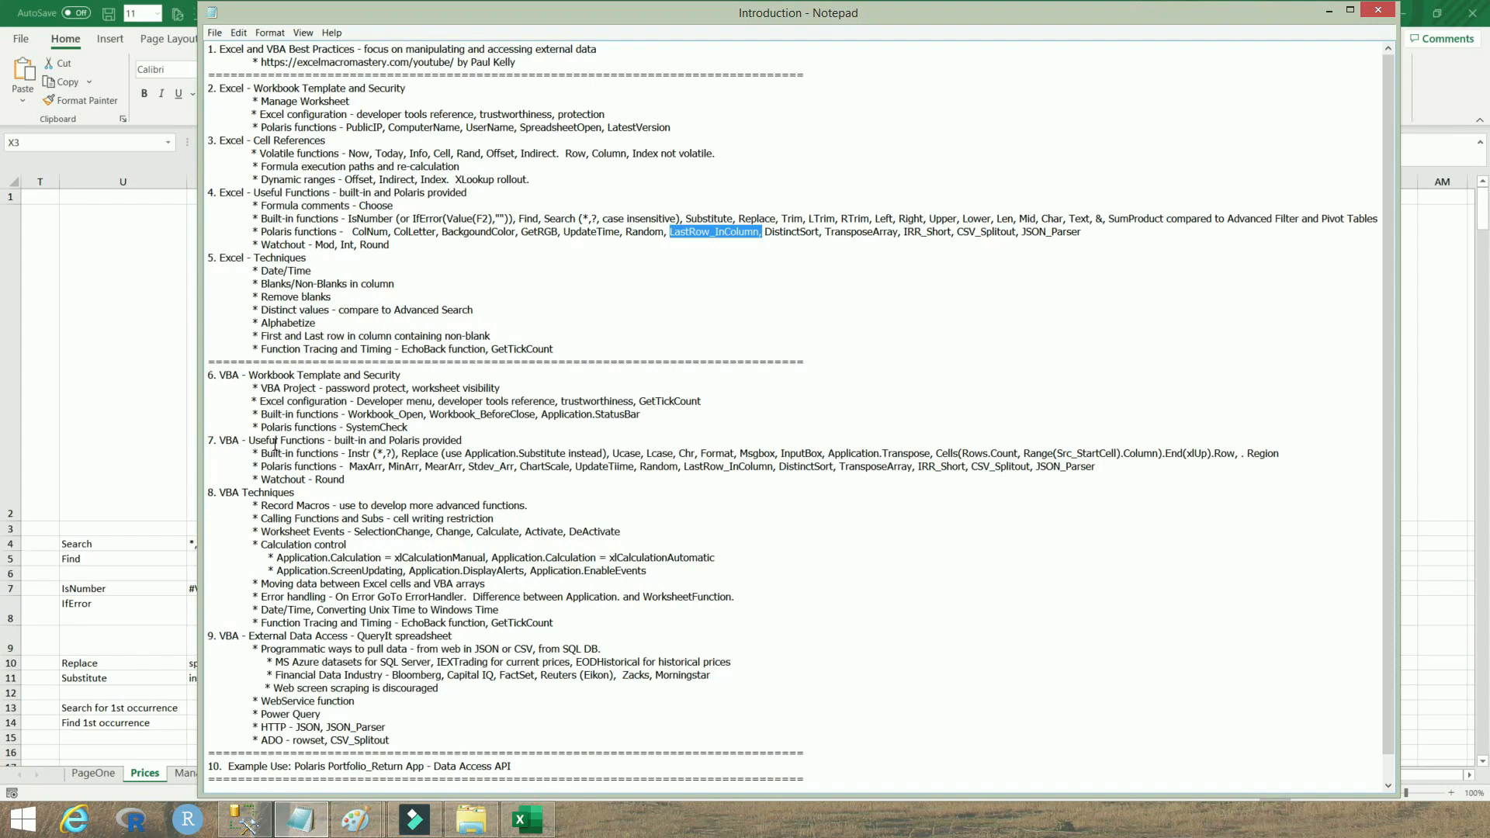
drag(219, 440, 453, 441)
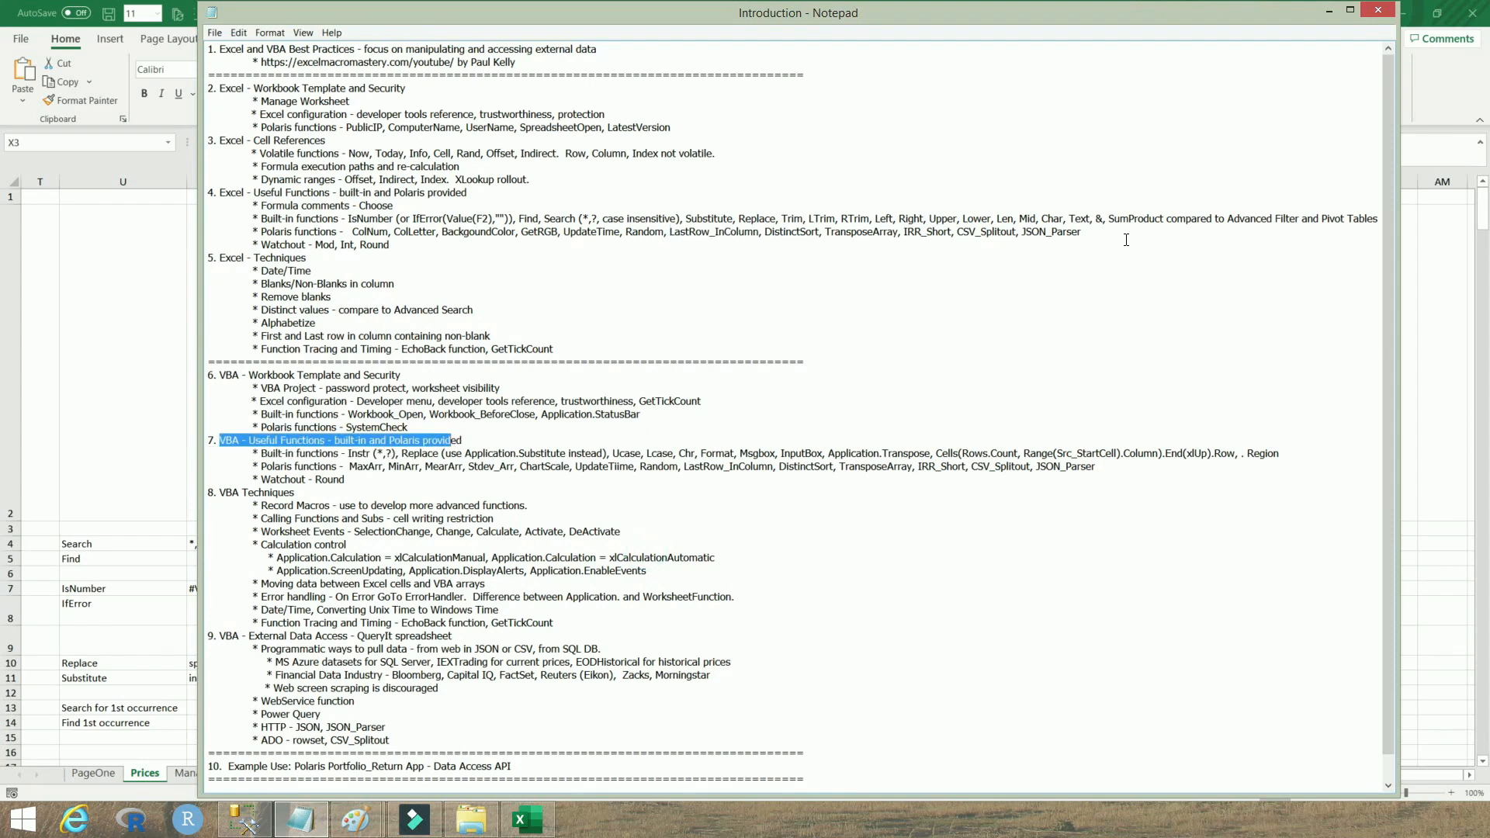
drag(1109, 220, 1376, 218)
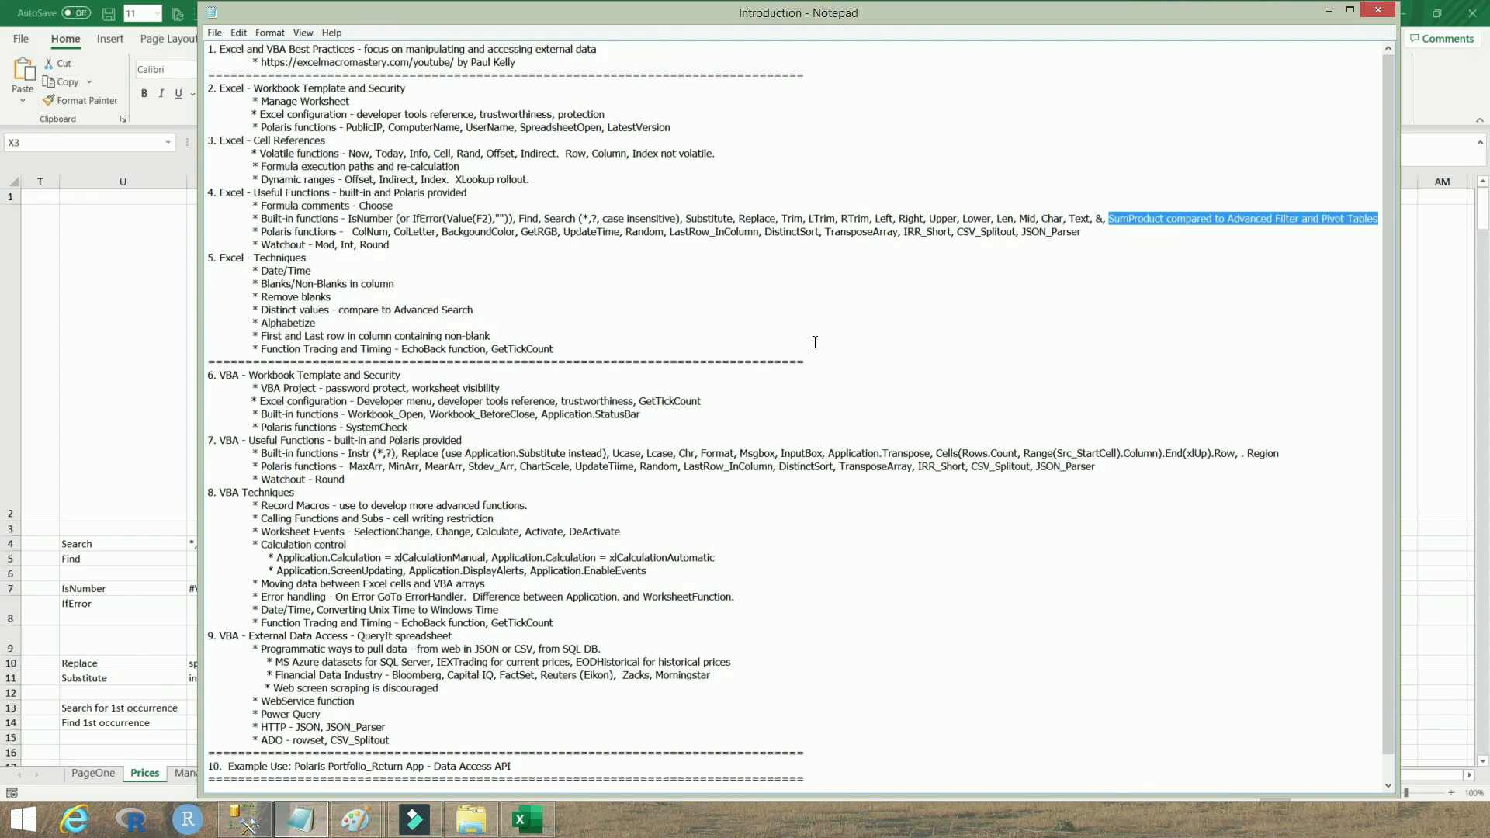
Minimize the outline and close the QueryIt workbook without saving
click(1329, 11)
click(1471, 13)
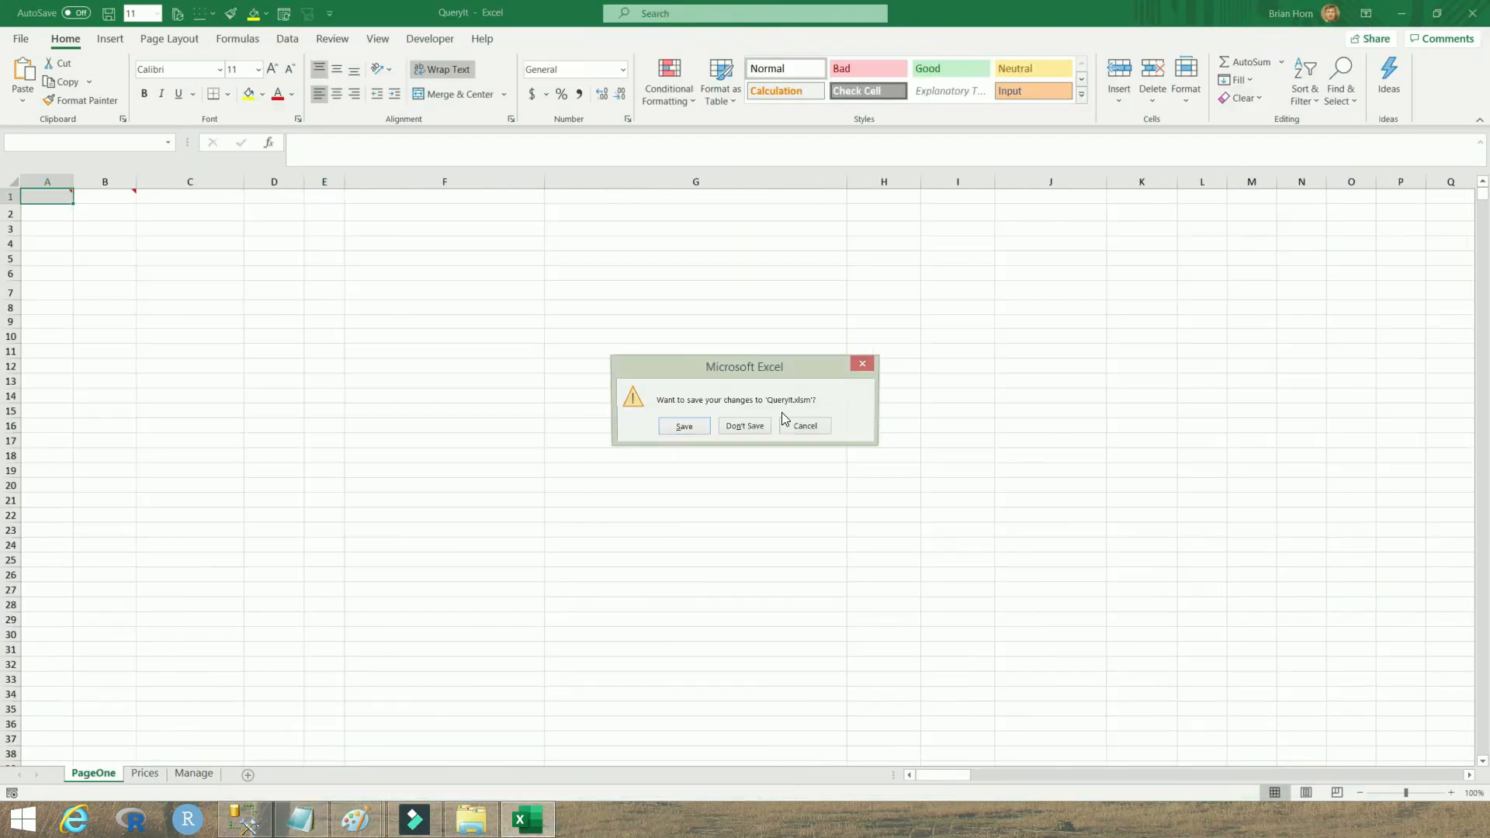
click(738, 431)
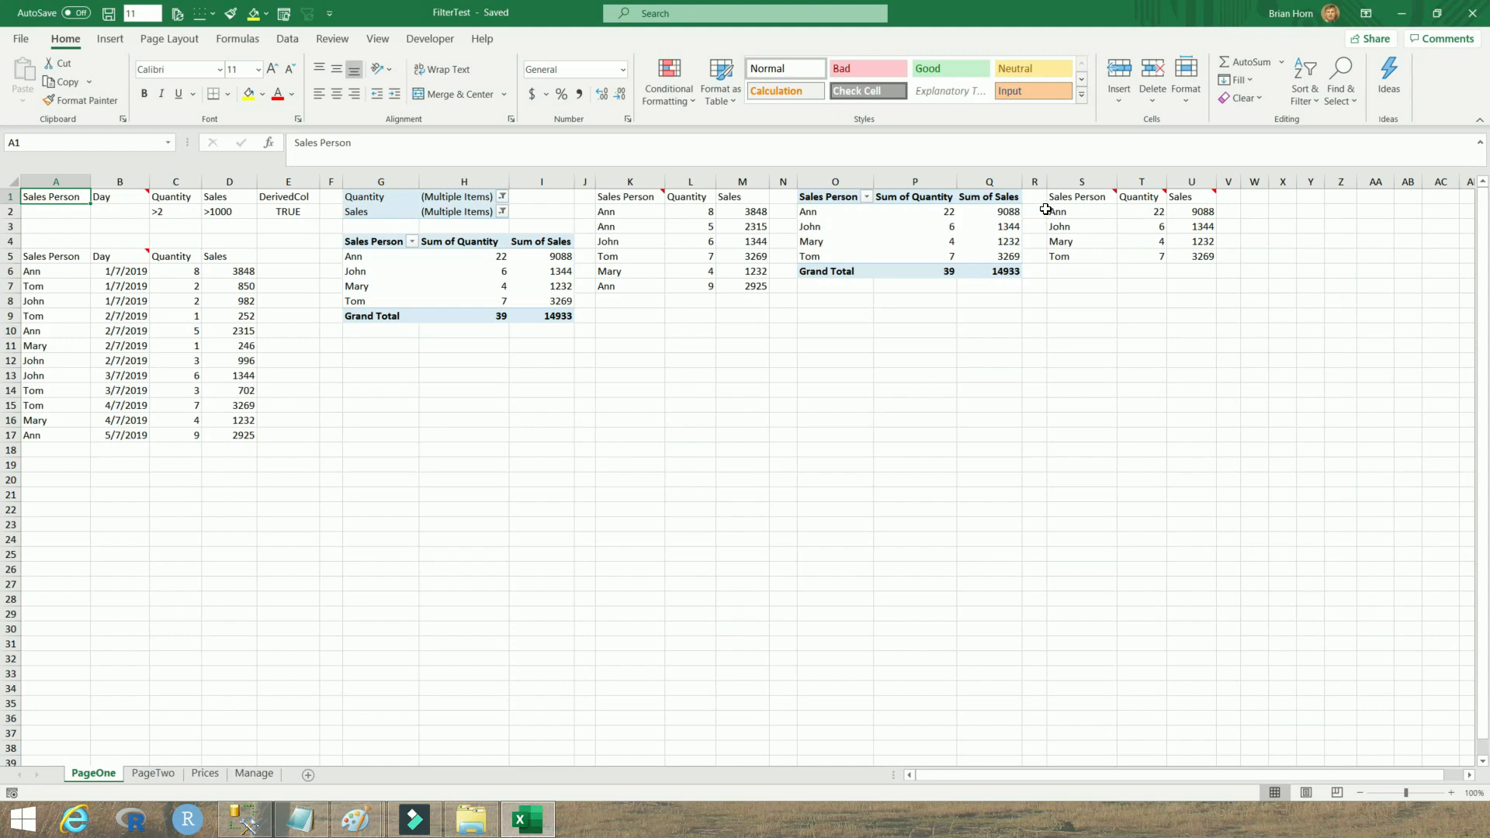
Examine the DistinctSort summary table in S1:U5 and the sales source data in A5:D17 of the FilterTest sheet
drag(1075, 199, 1180, 264)
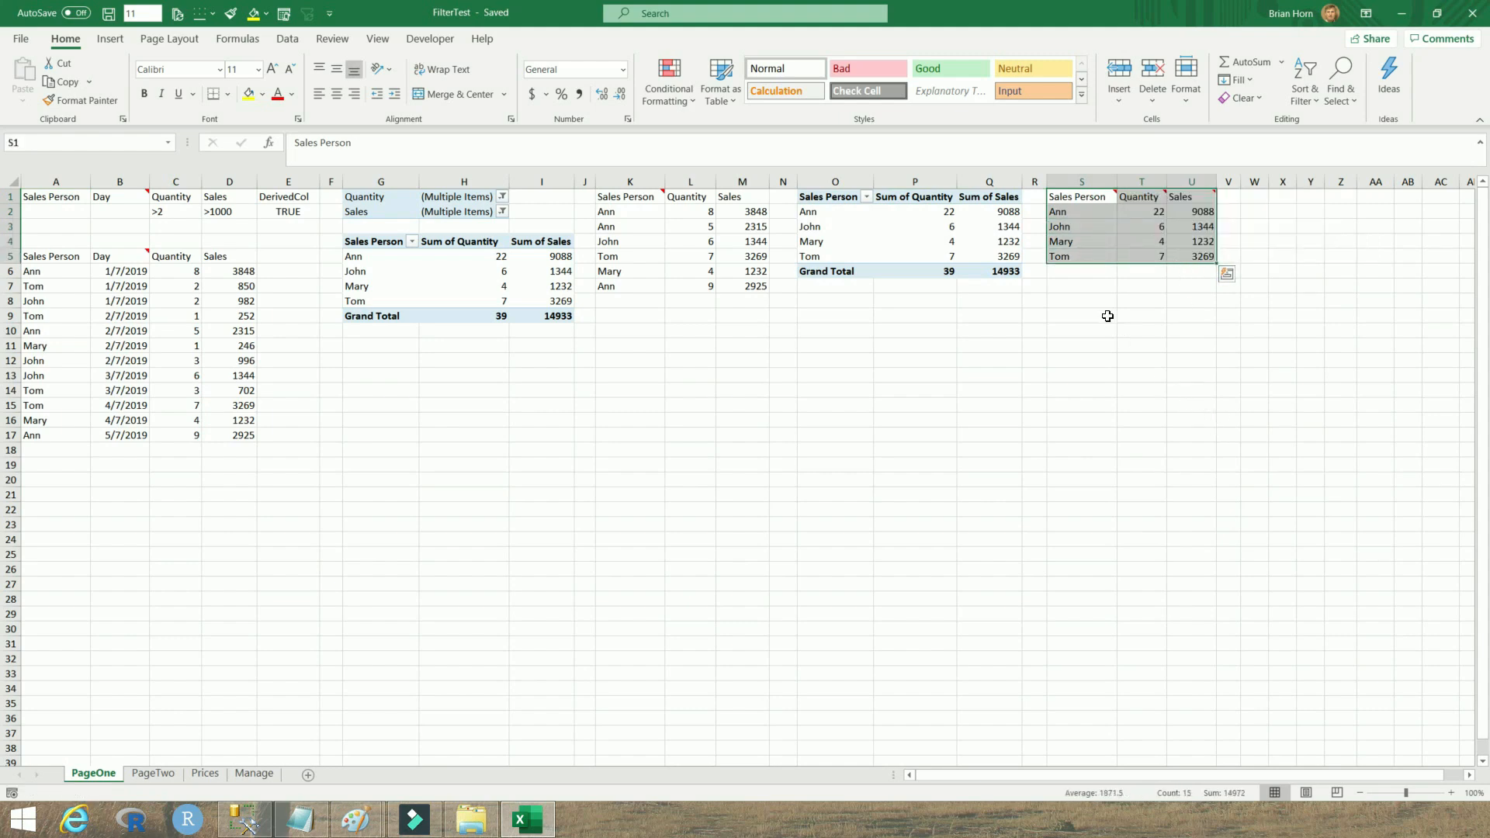
click(1070, 218)
drag(1070, 219, 1075, 258)
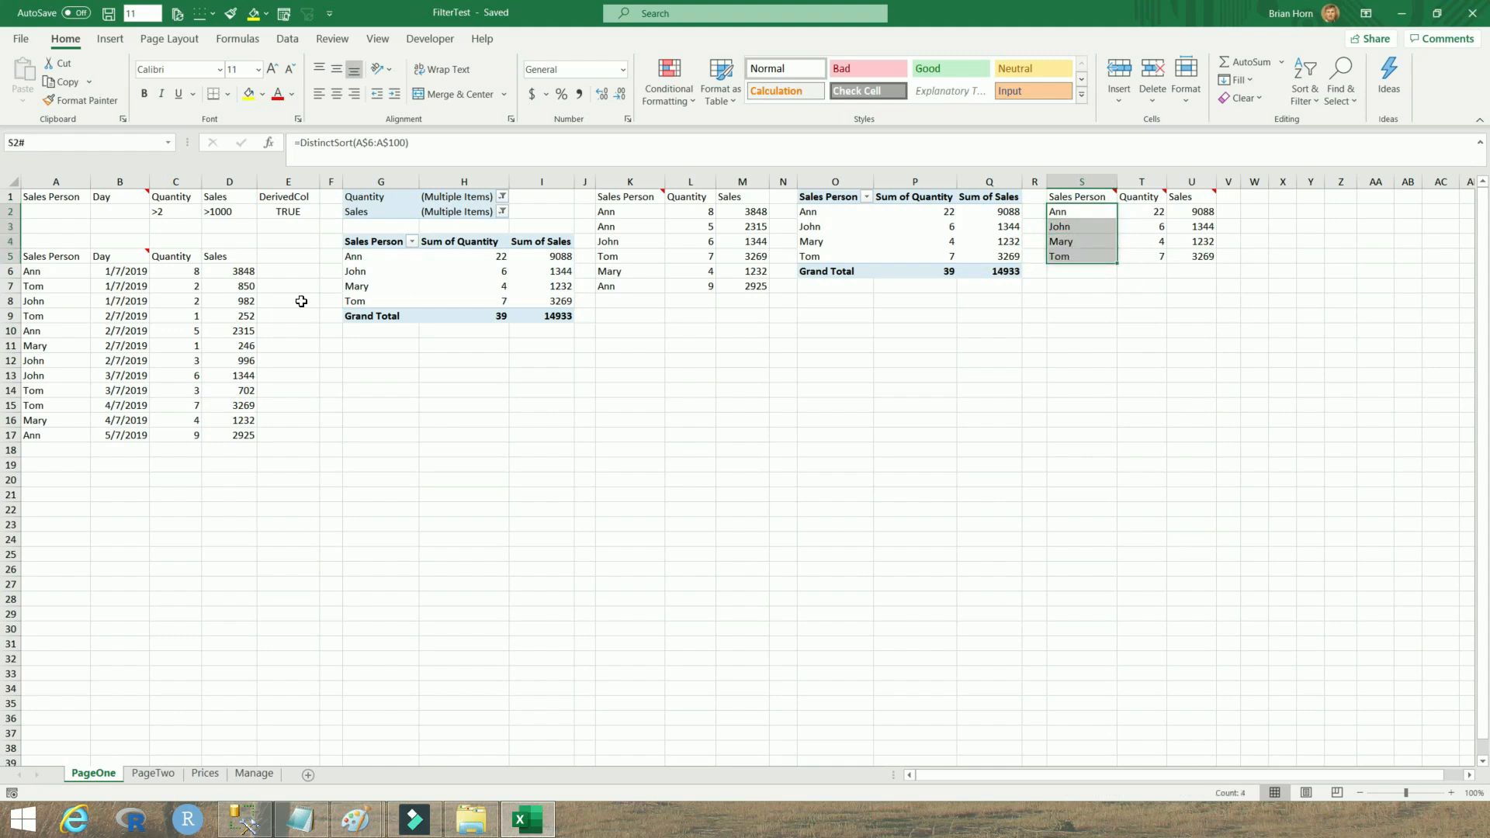
drag(30, 258, 233, 435)
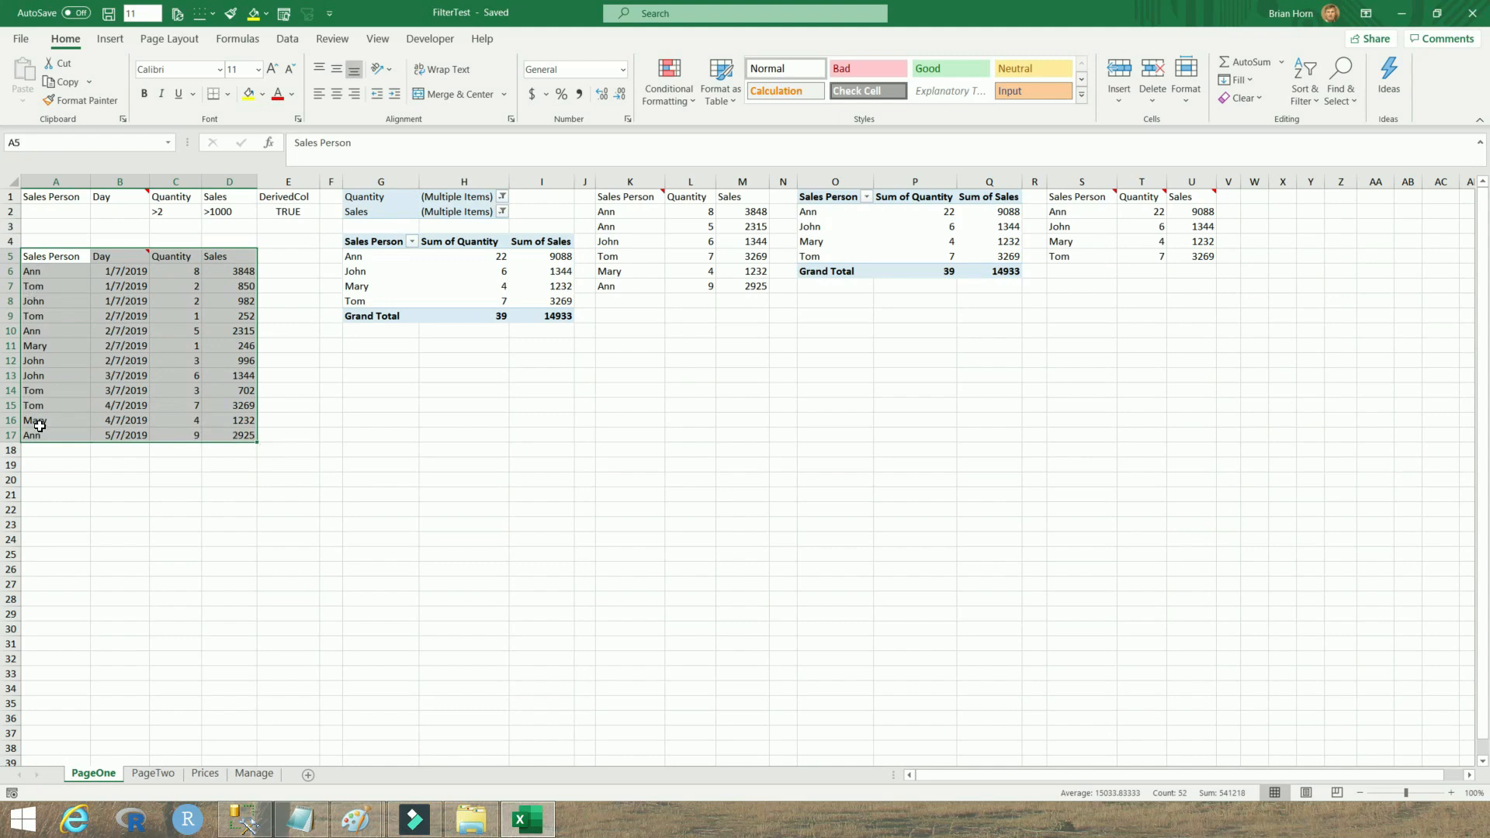
click(45, 273)
drag(45, 274, 167, 278)
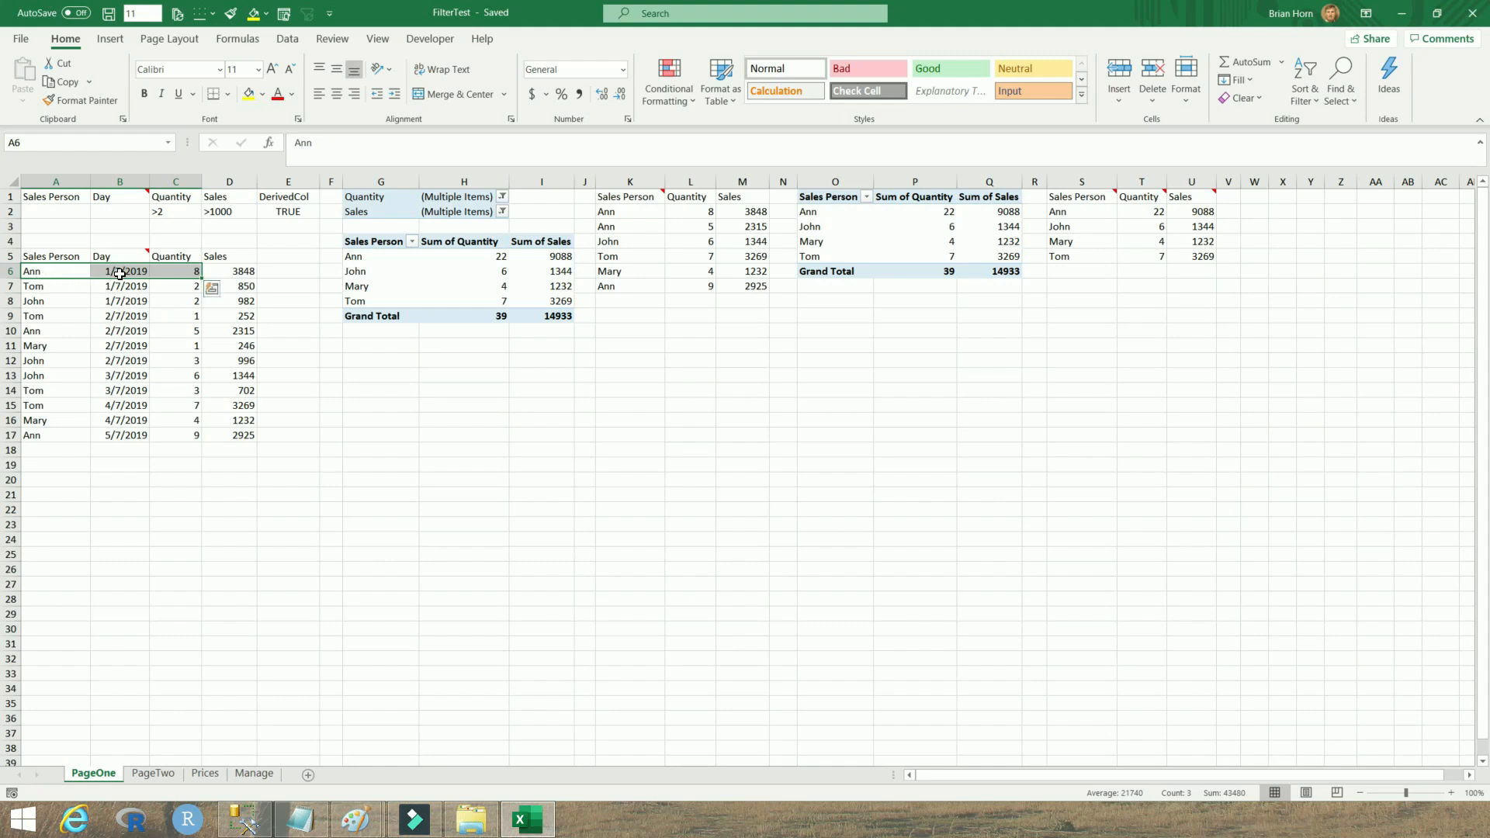
click(187, 271)
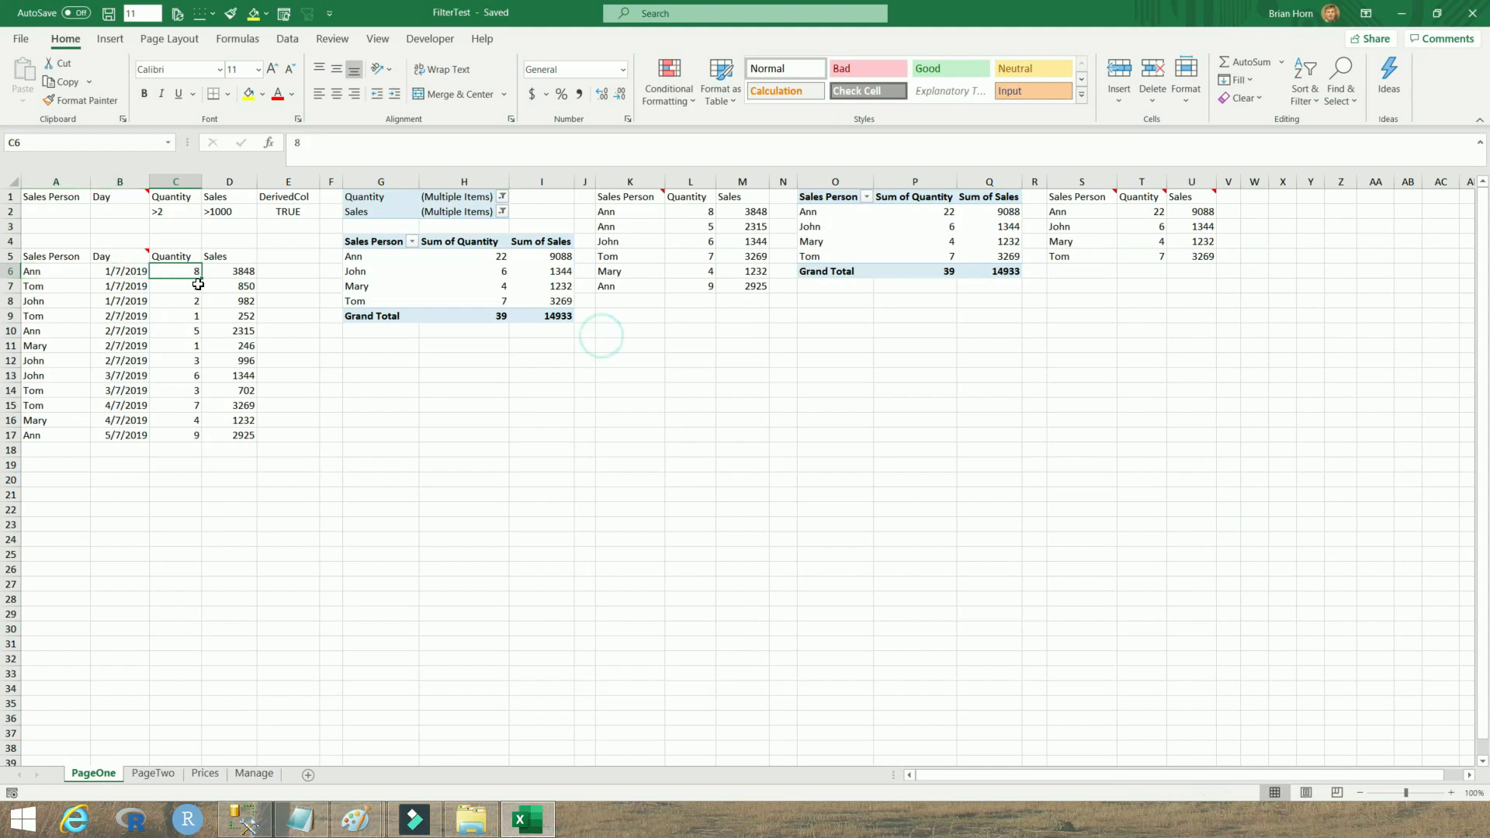
click(237, 273)
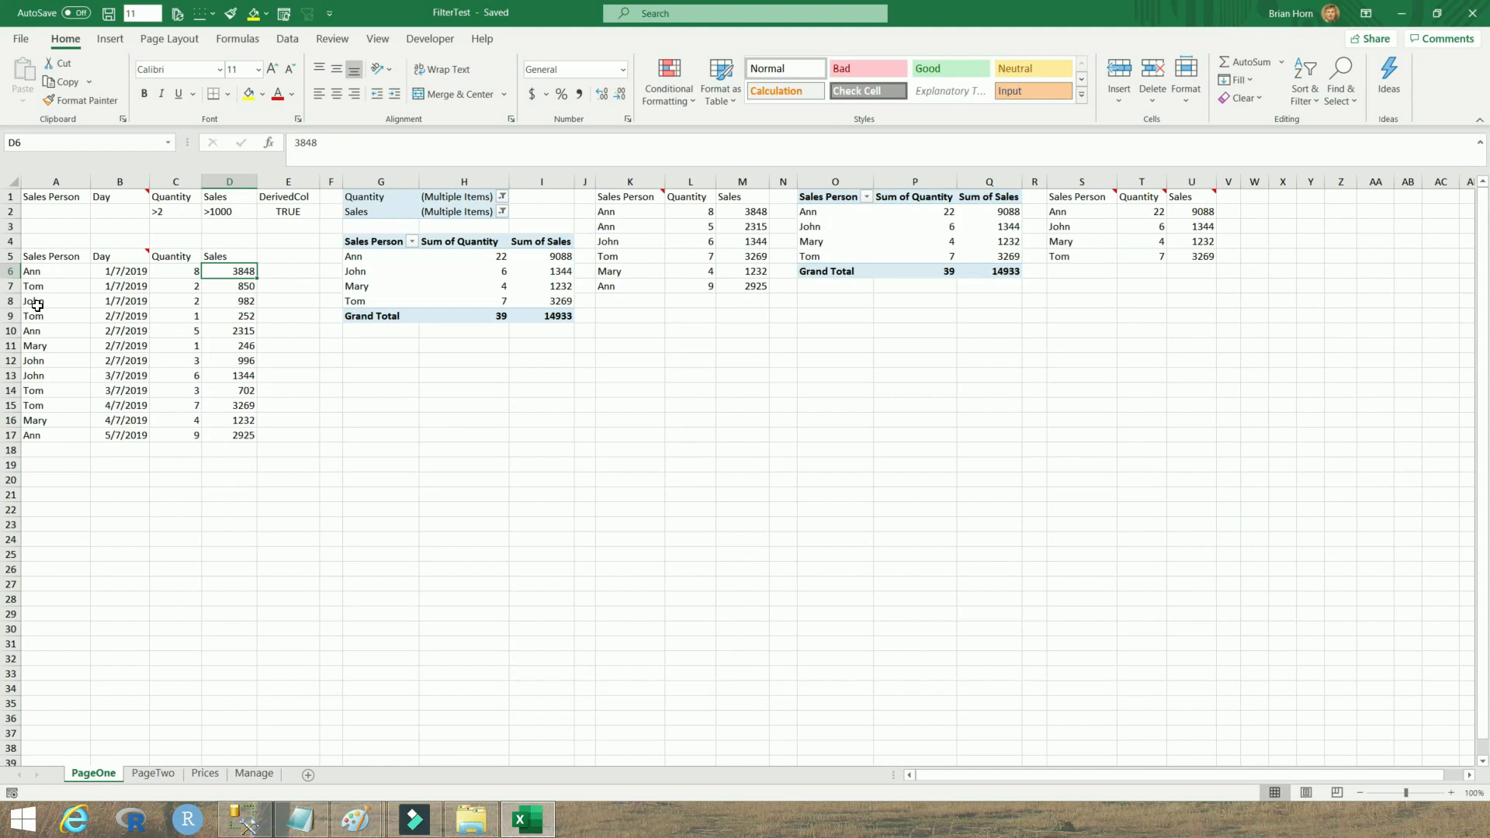
click(1073, 215)
drag(1070, 224, 1069, 257)
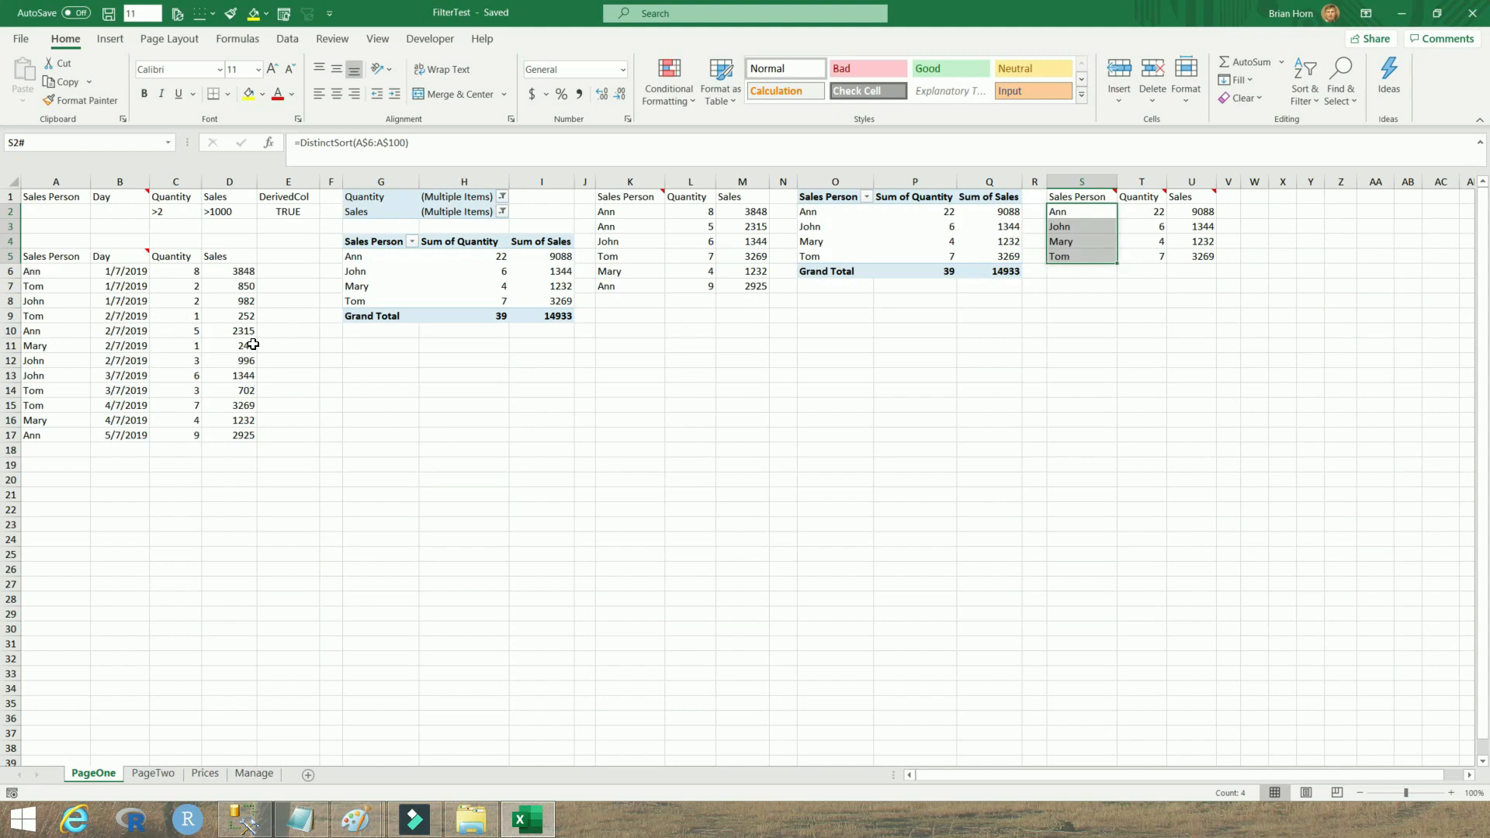
drag(40, 273, 248, 436)
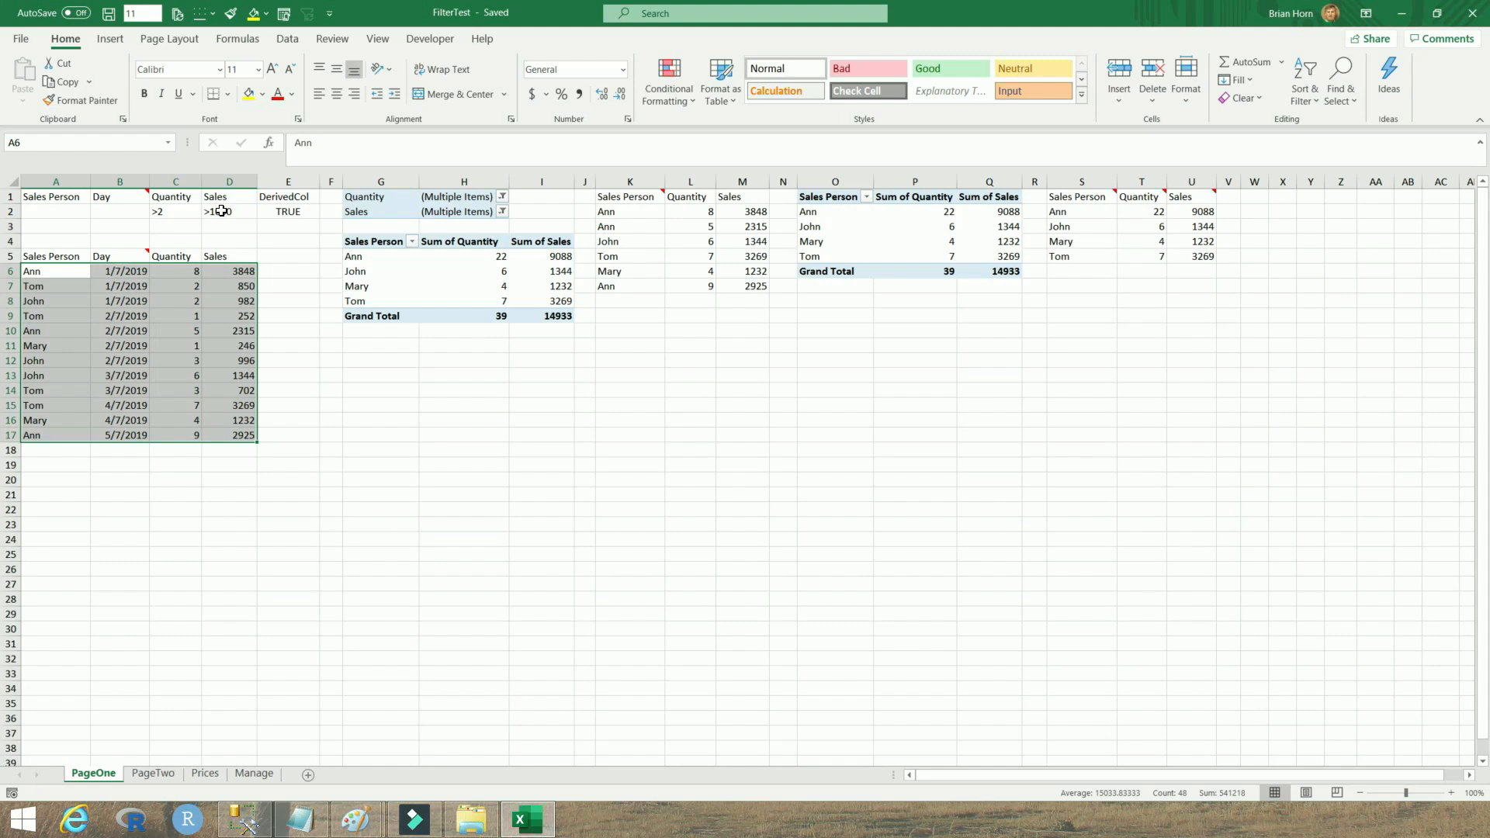
In T2's SUMPRODUCT formula, replace the commas between the first three condition arguments with multiplication operators
click(1148, 212)
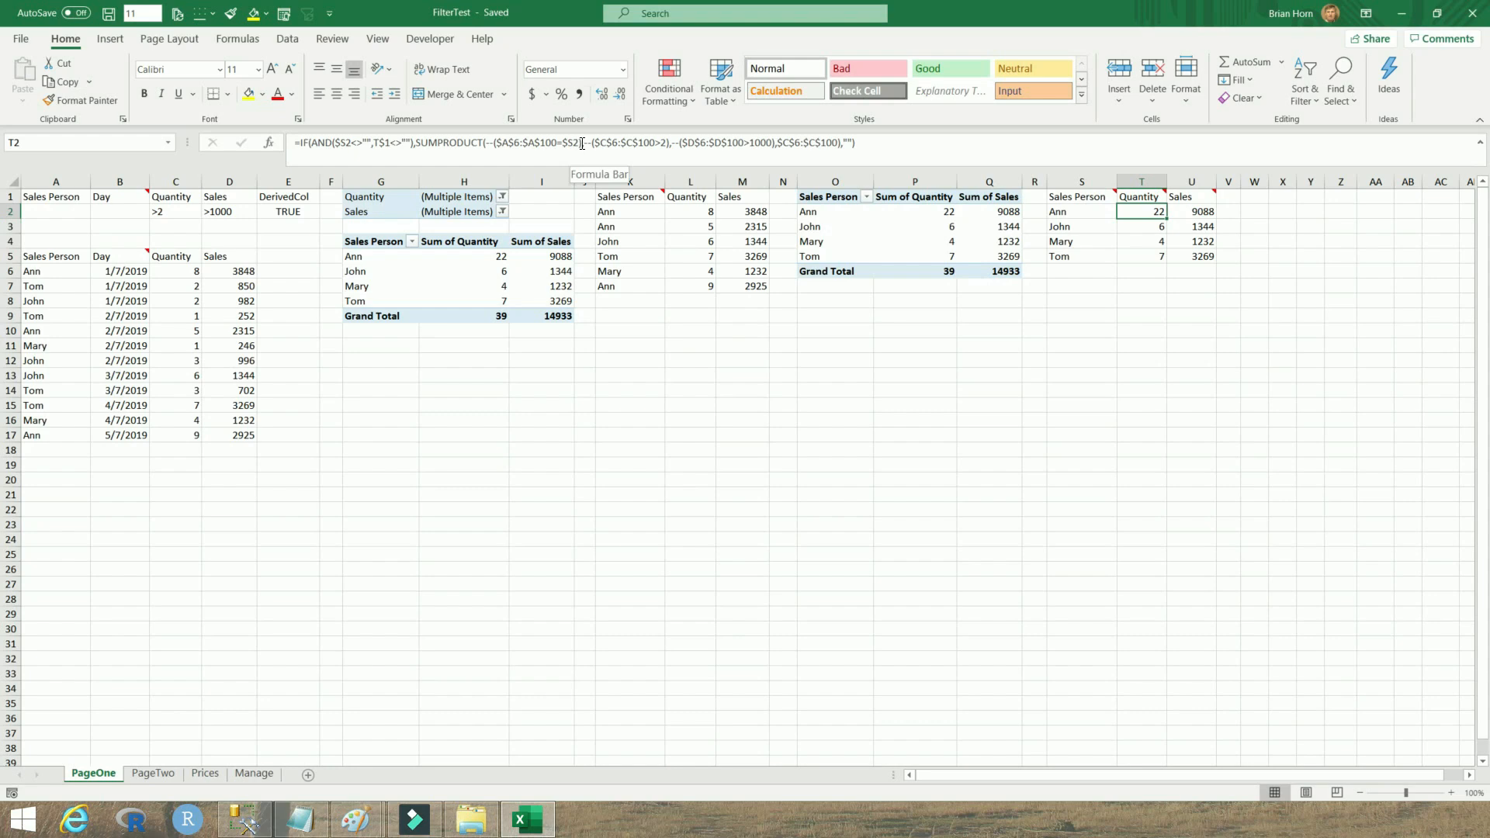
drag(582, 143, 486, 146)
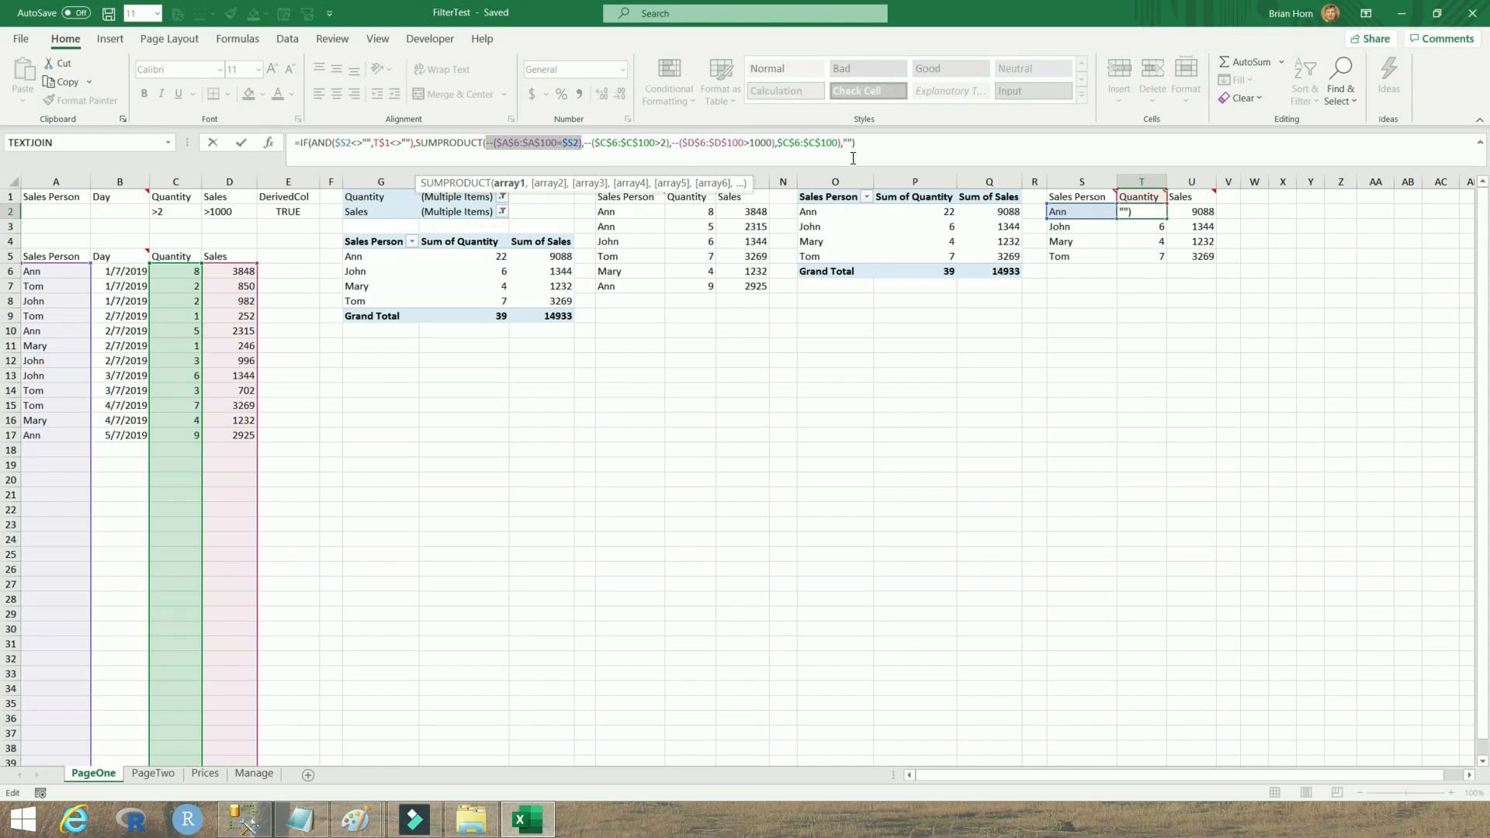
click(605, 151)
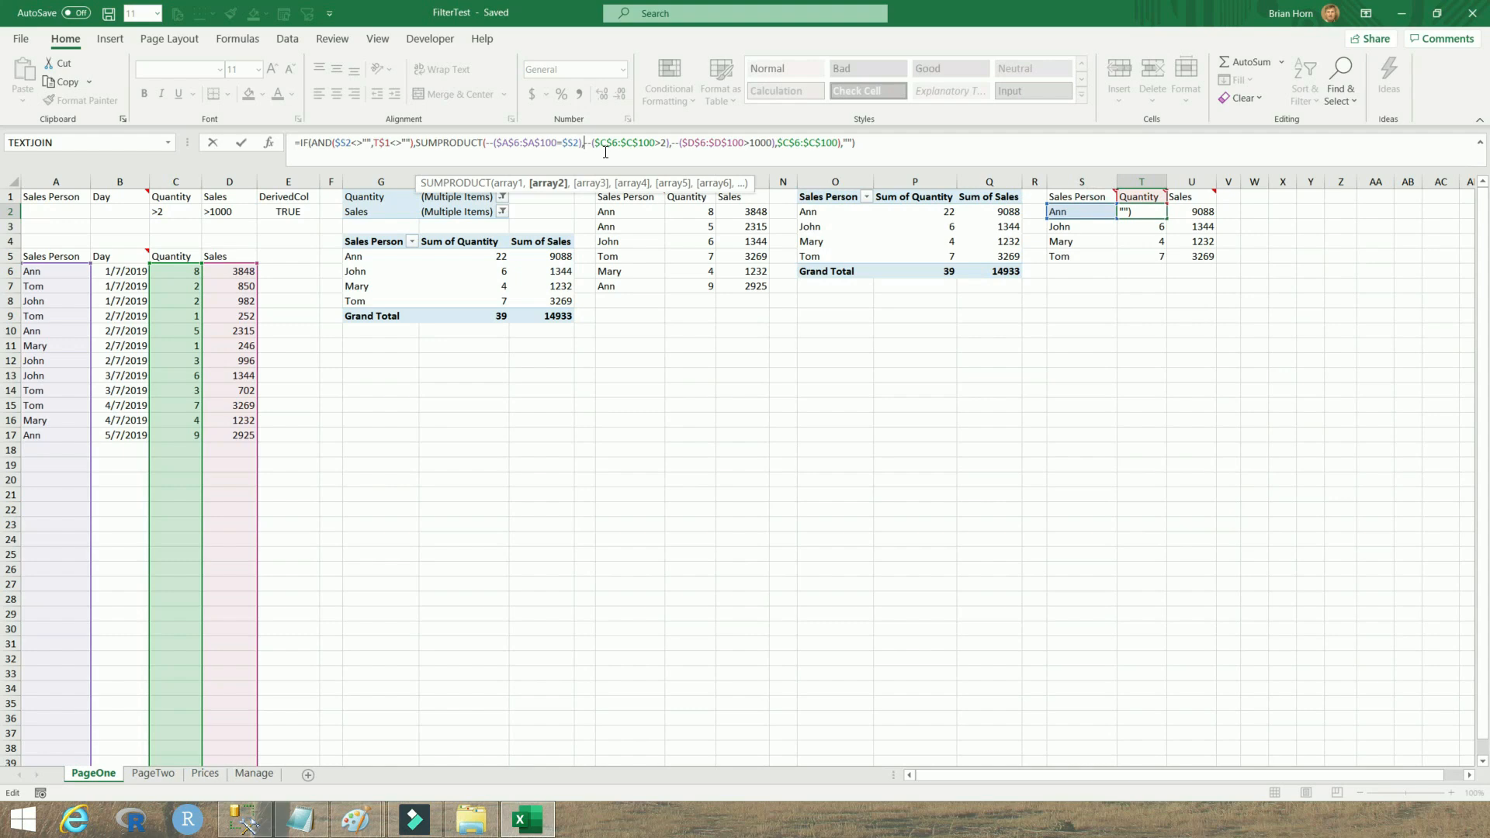
key(BackSpace)
text(*)
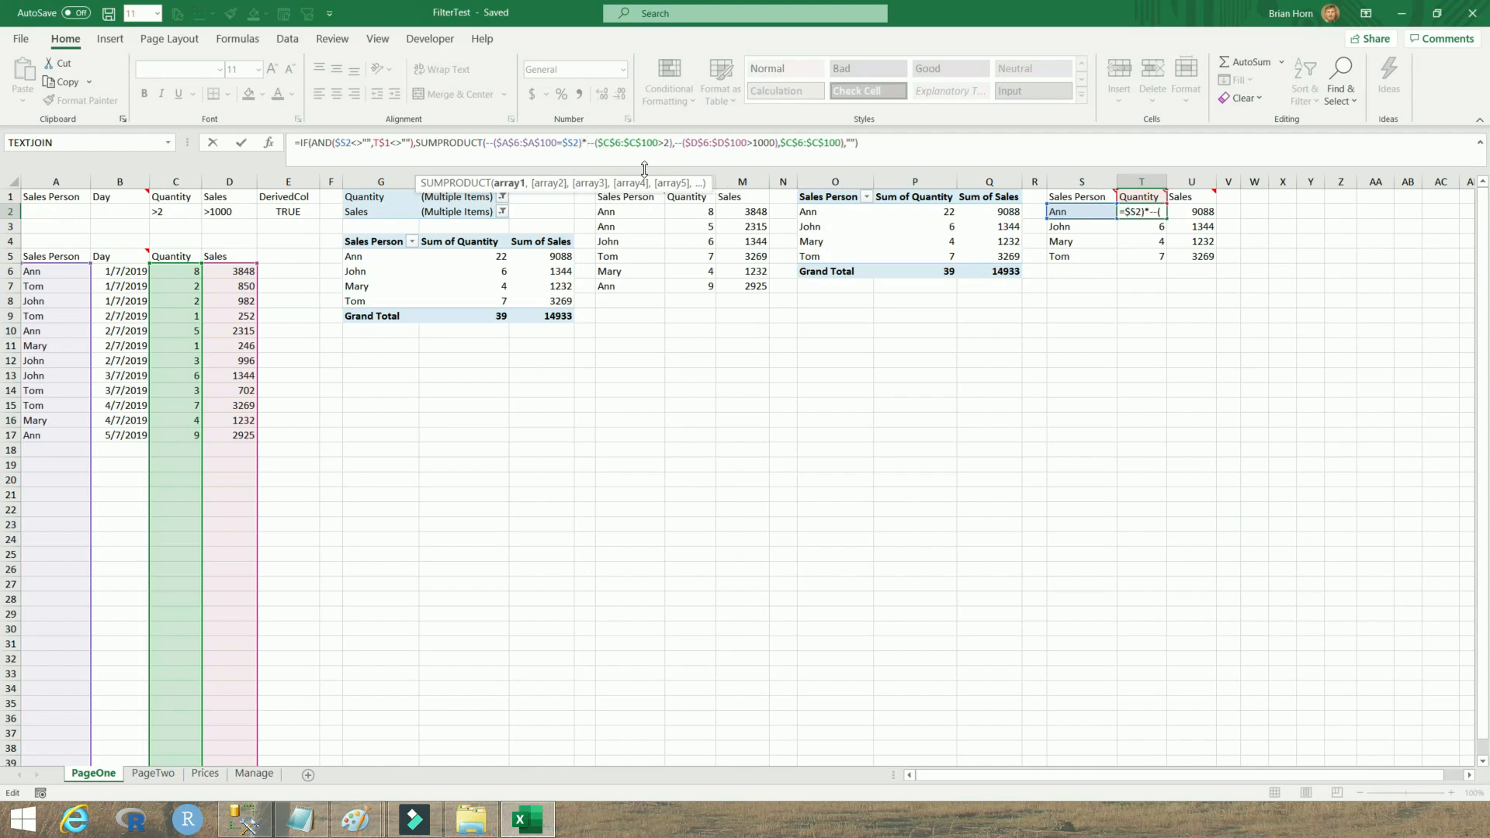
click(677, 148)
key(BackSpace)
text(*)
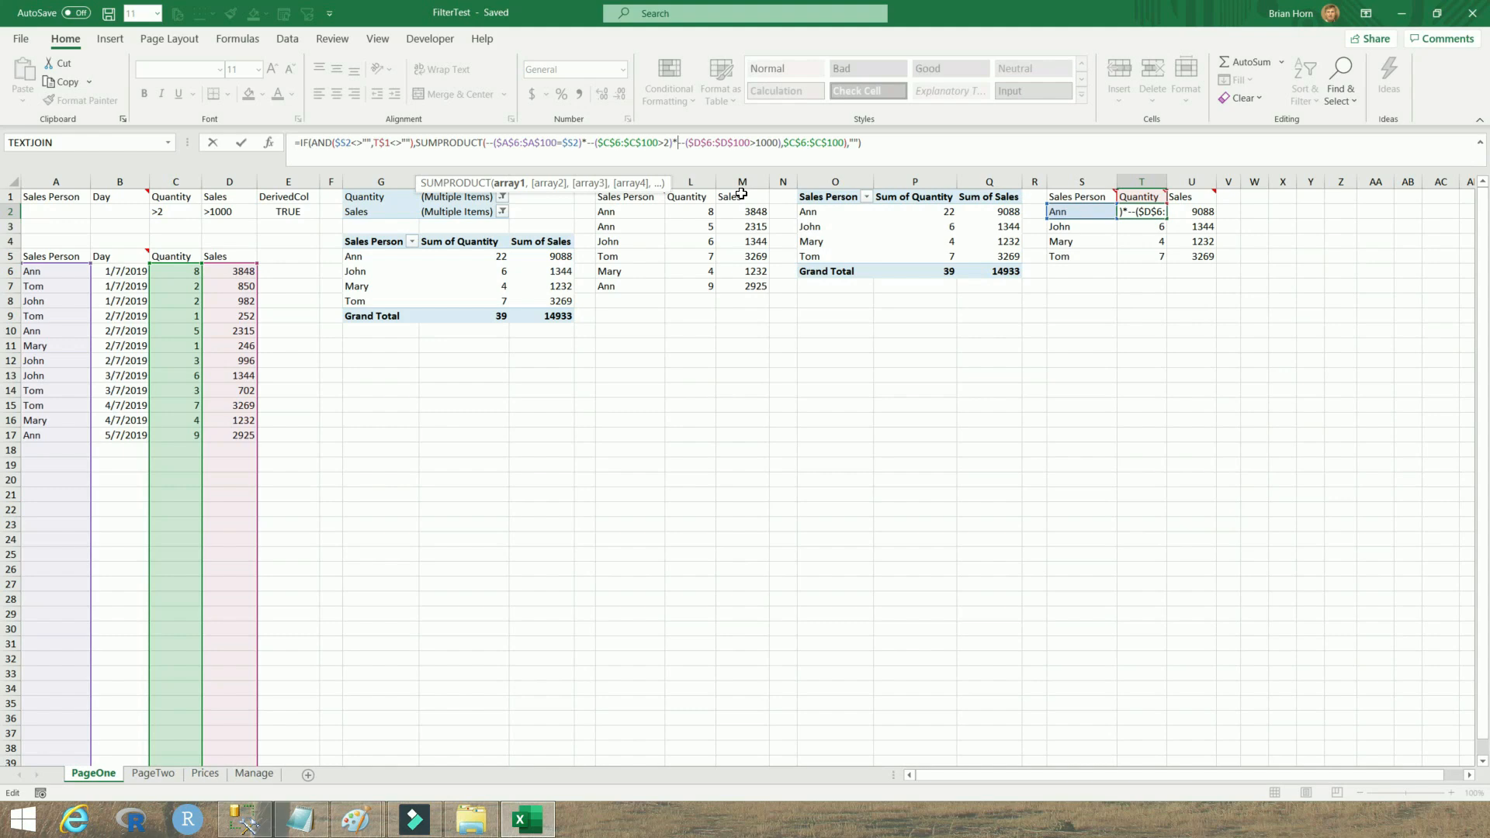
Replace those two multiplication operators in T2's SUMPRODUCT formula with division operators
click(587, 145)
key(BackSpace)
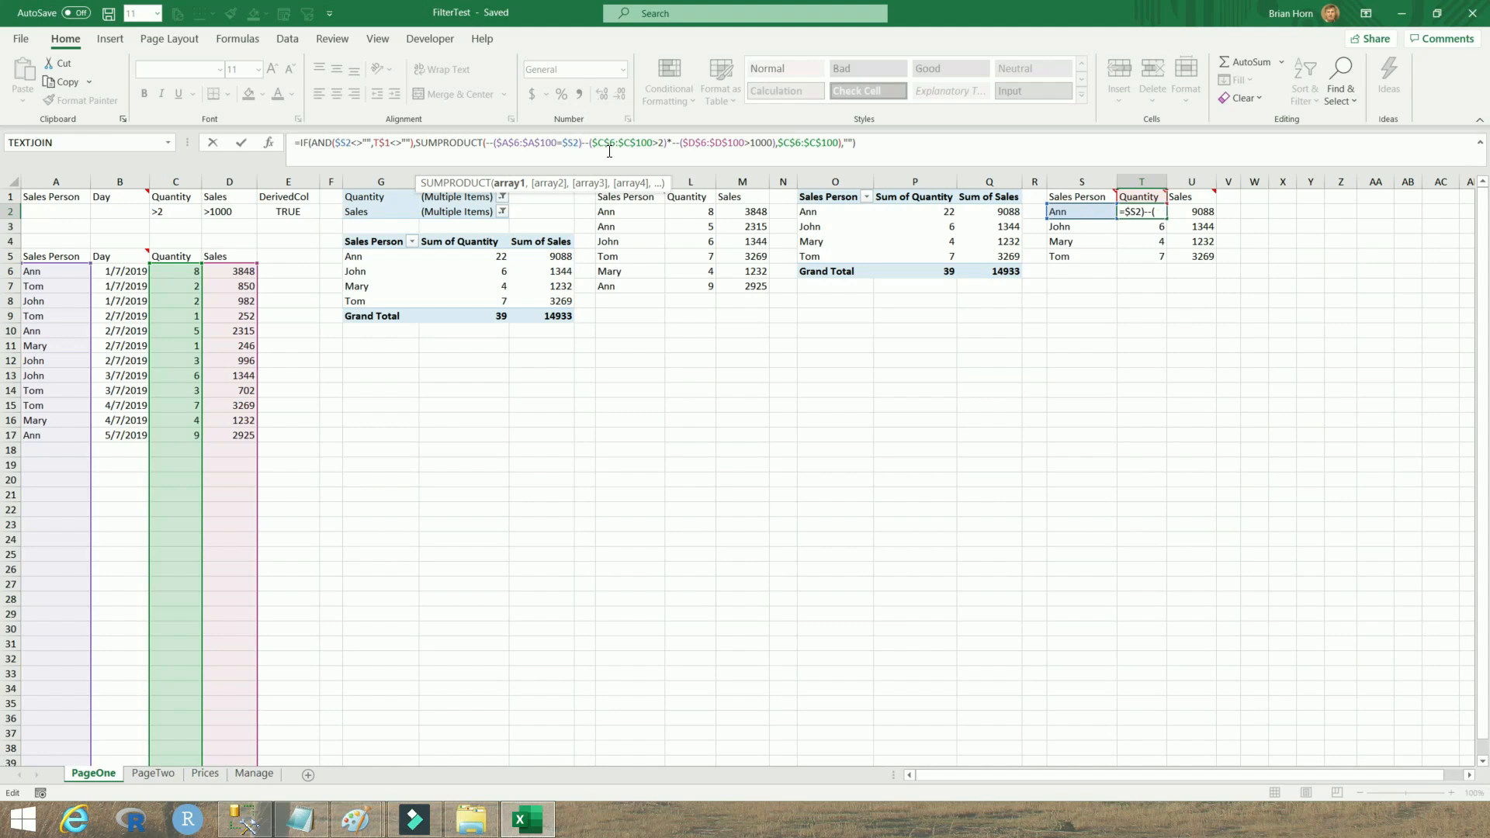
text(/)
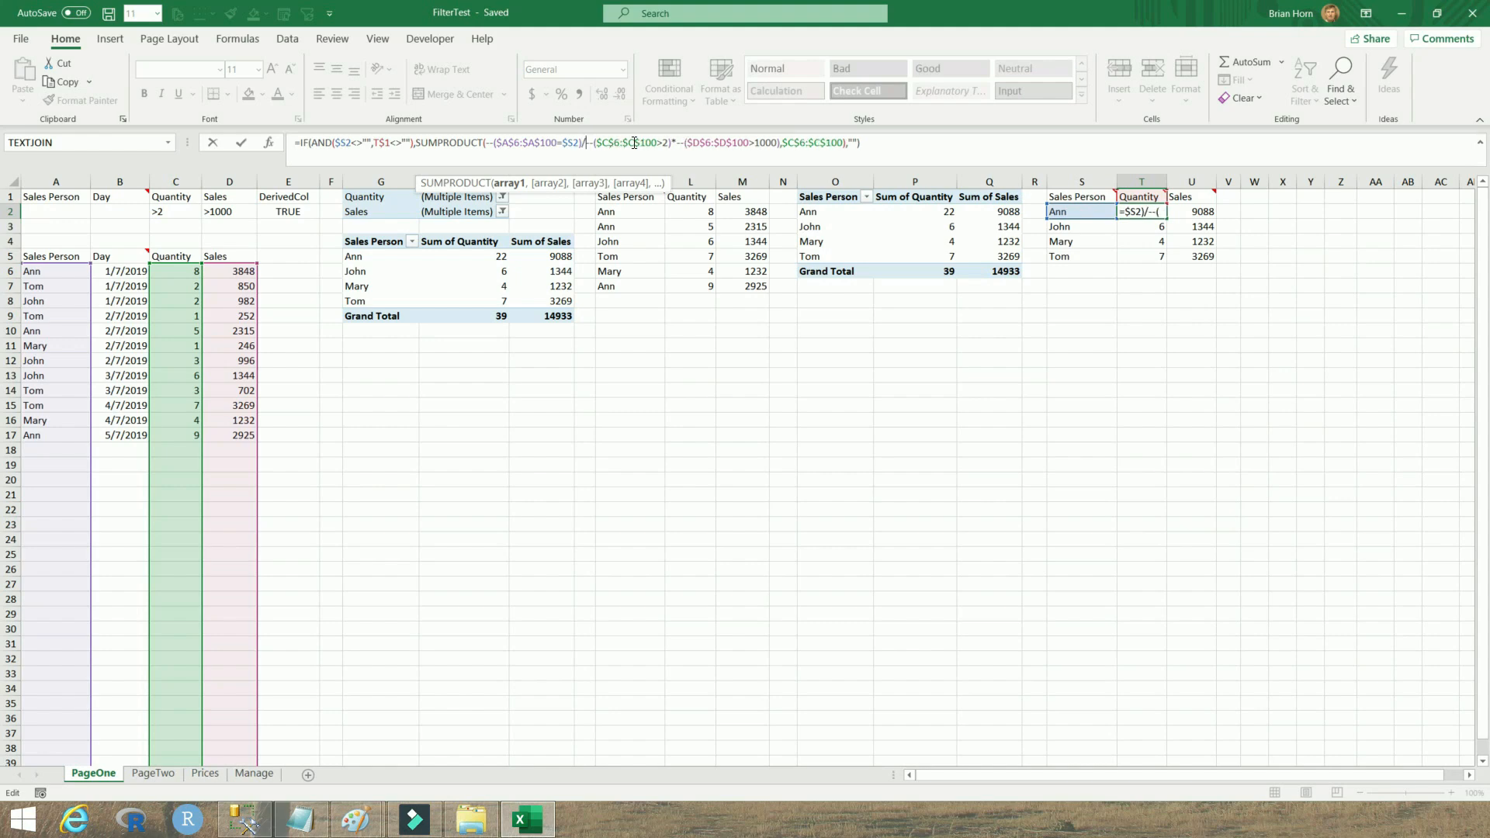
click(672, 144)
key(BackSpace)
text(/)
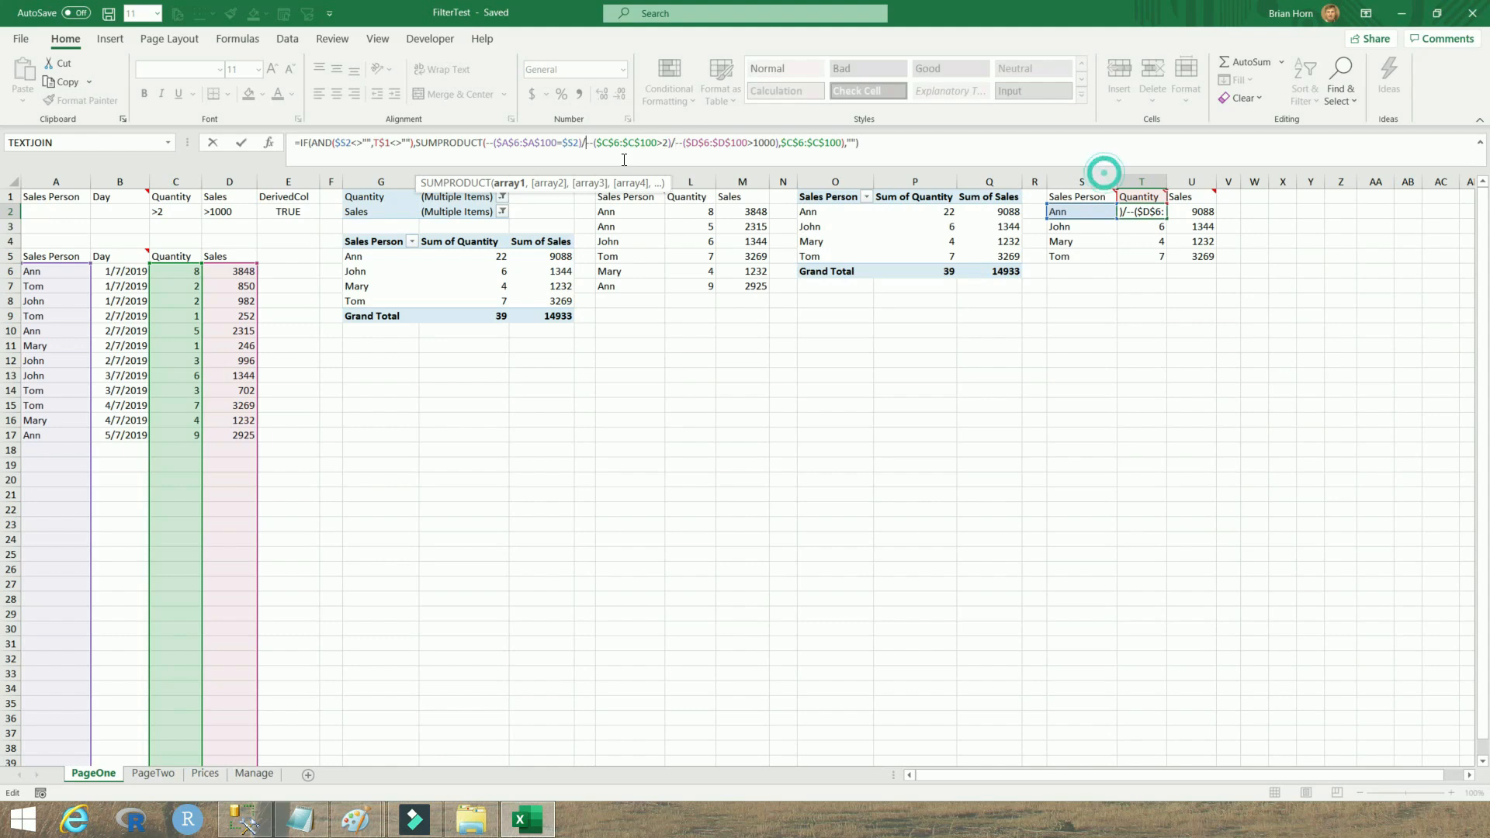
Replace the division operators in T2's SUMPRODUCT formula with commas again
key(BackSpace)
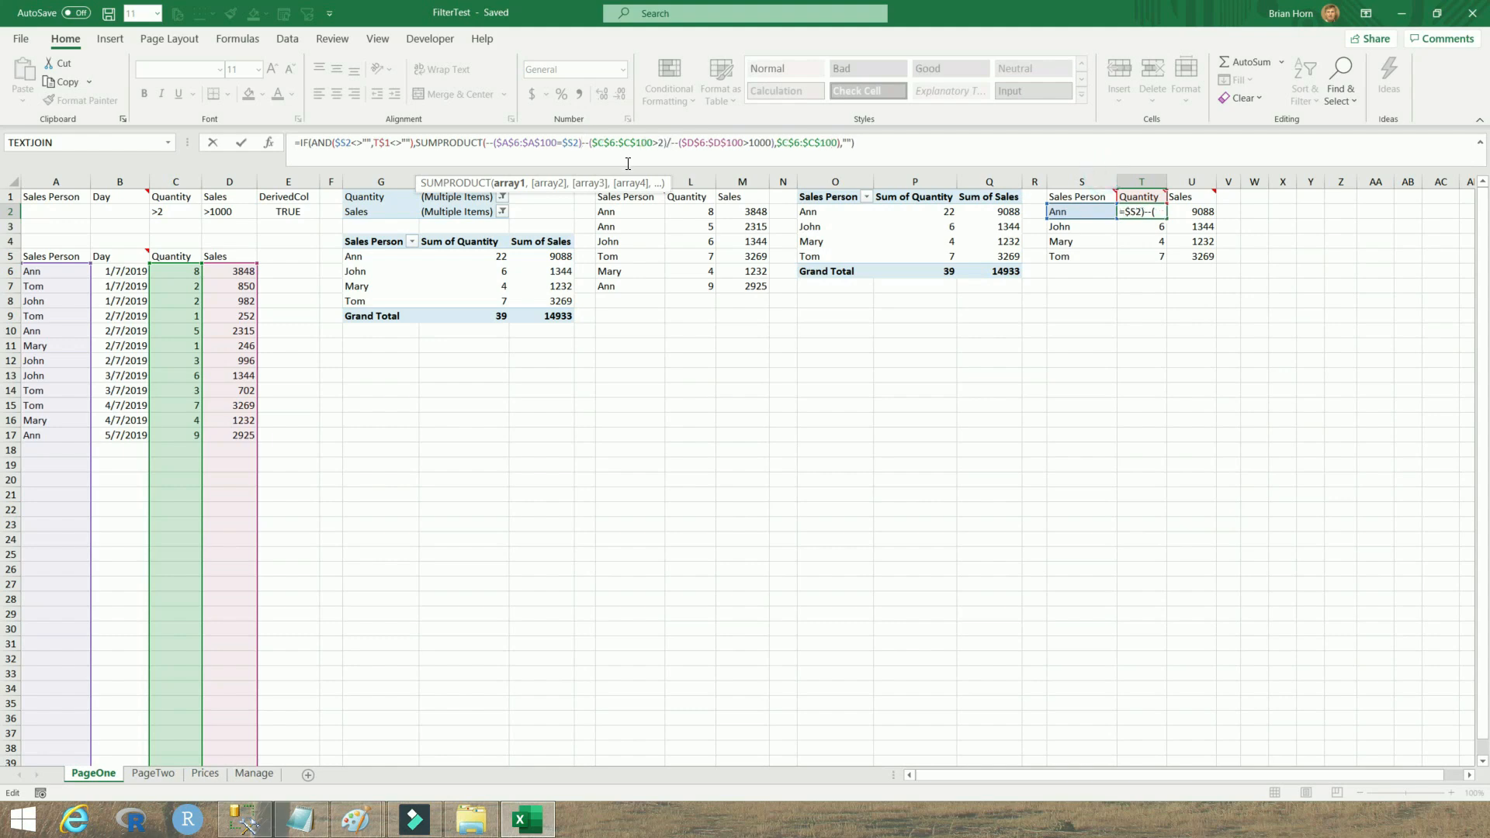
text(,)
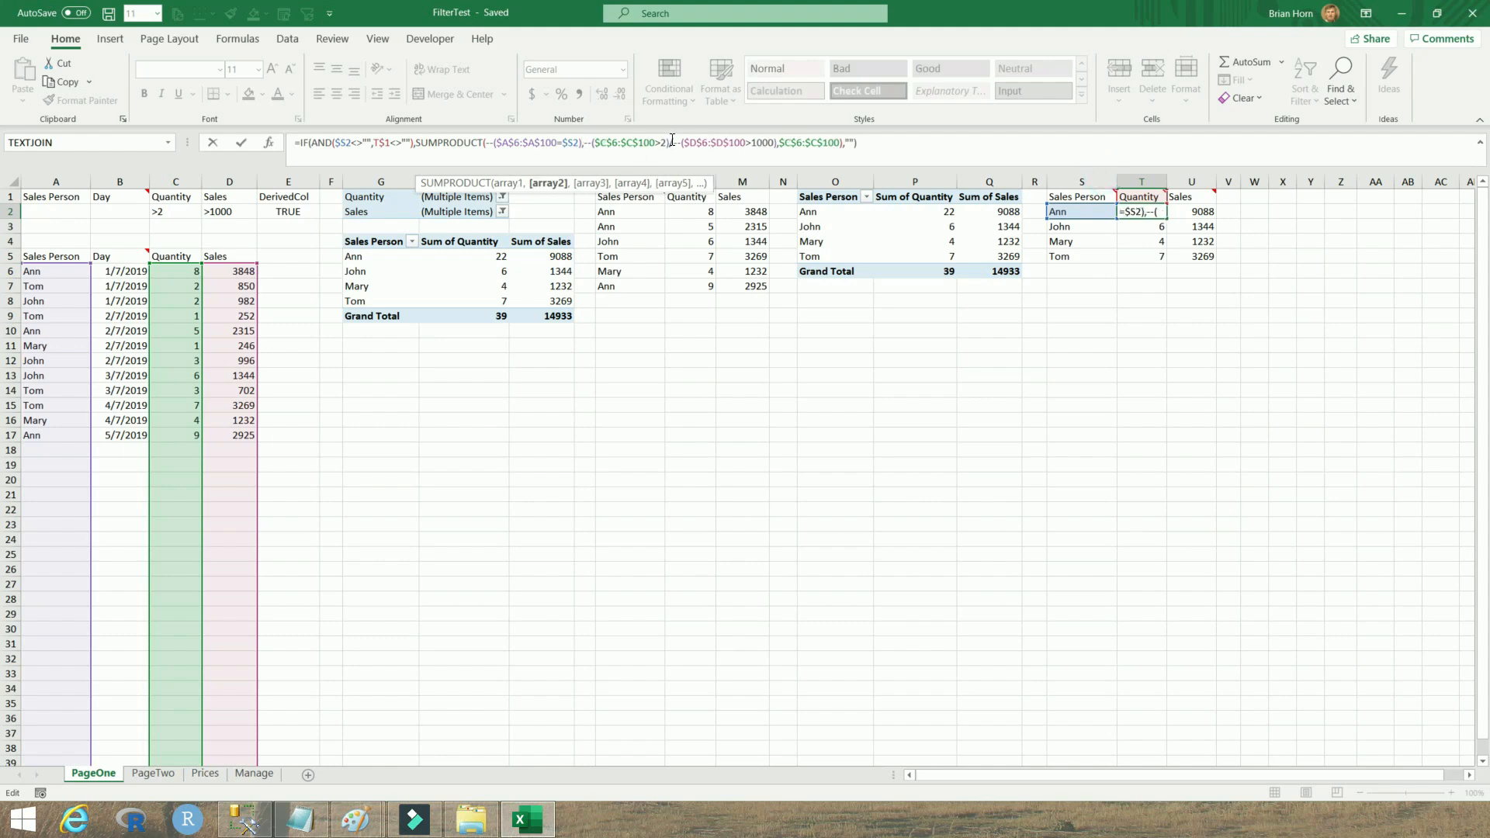
click(676, 144)
key(BackSpace)
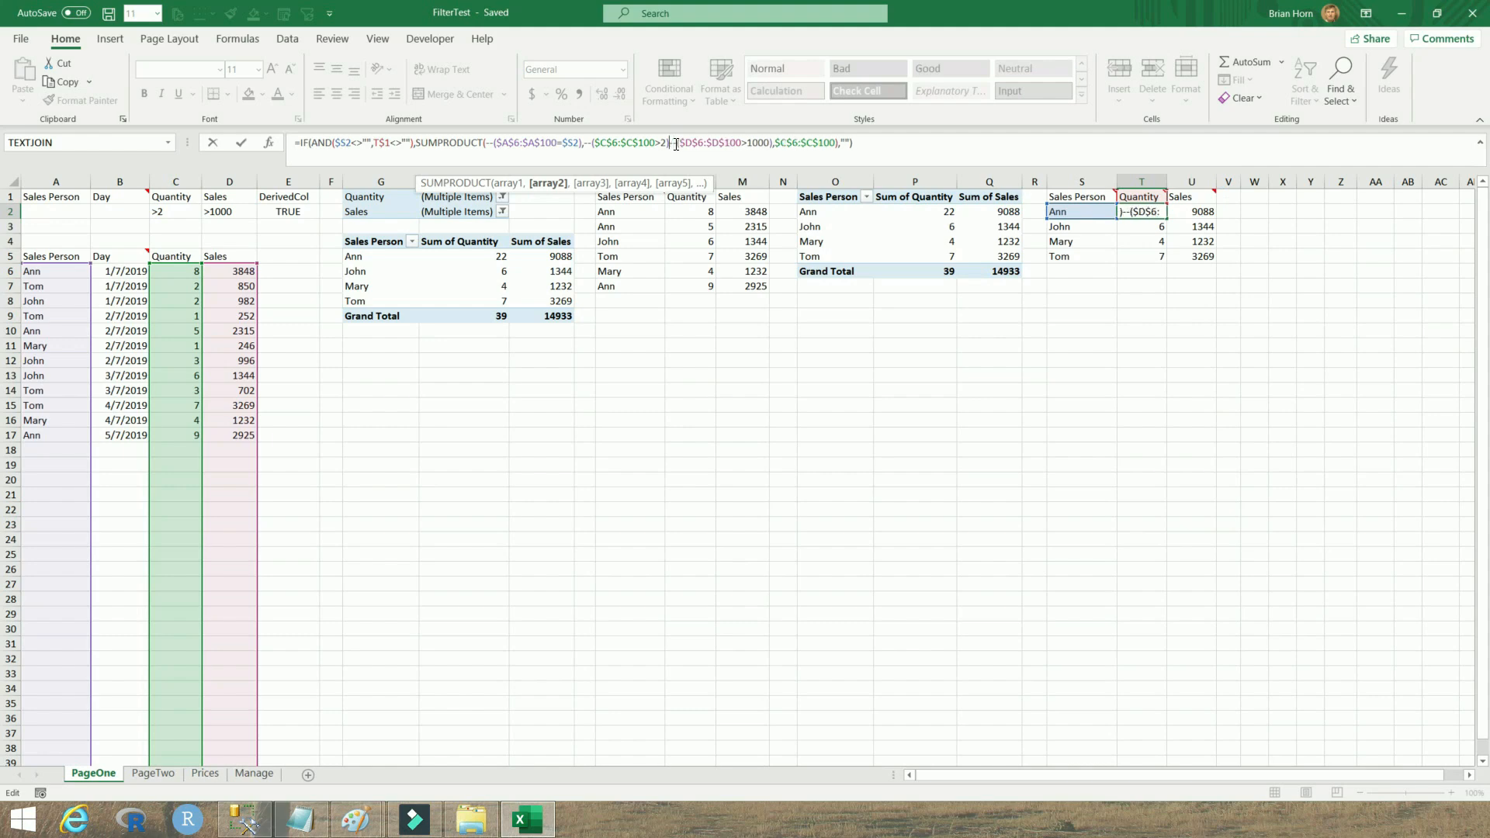
text(,)
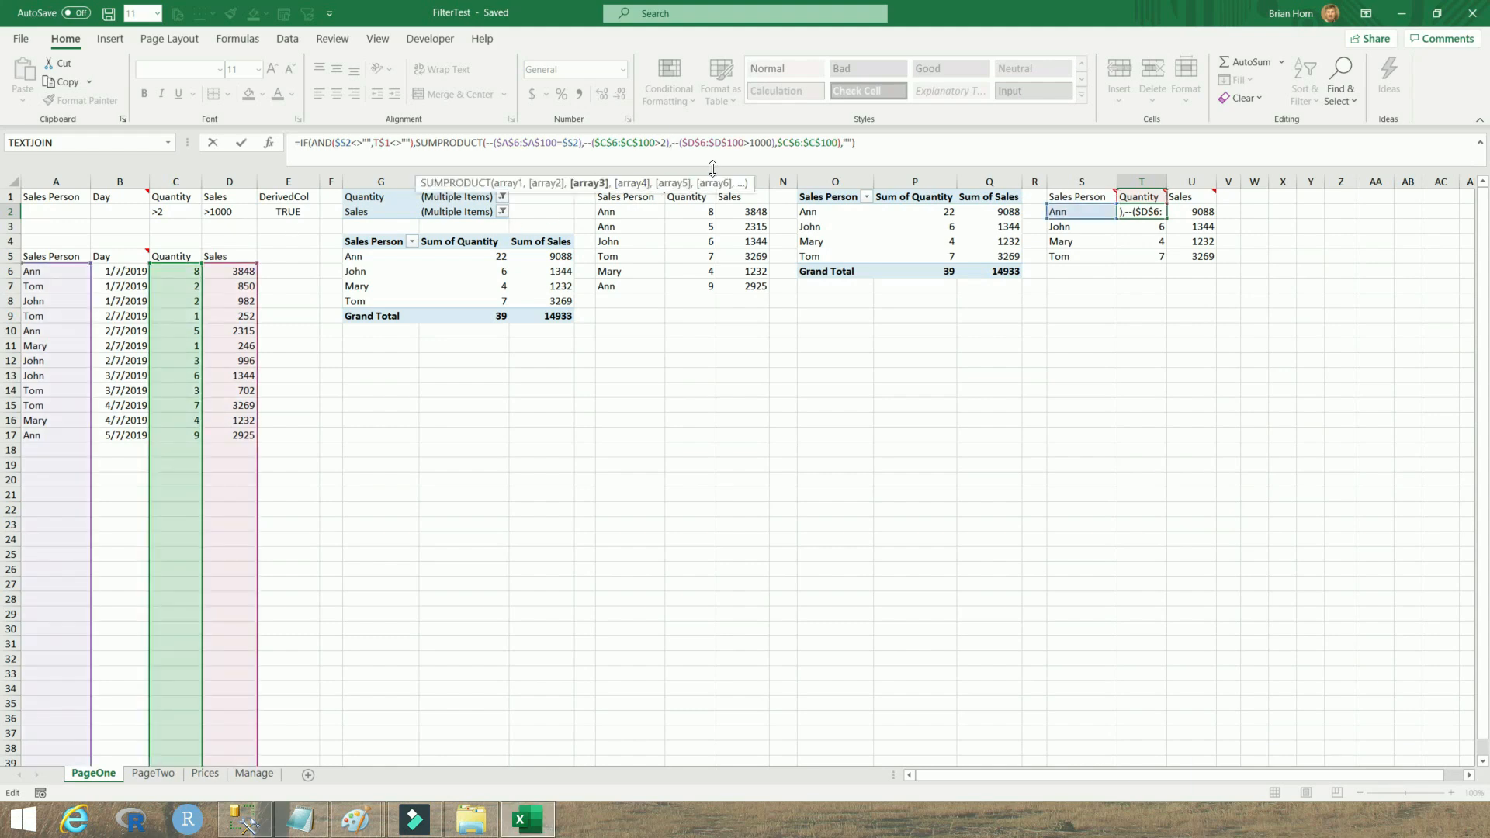
Highlight the condition arguments and the summed Quantity range in T2's SUMPRODUCT formula, then confirm the formula
drag(783, 144, 832, 145)
drag(775, 145, 491, 148)
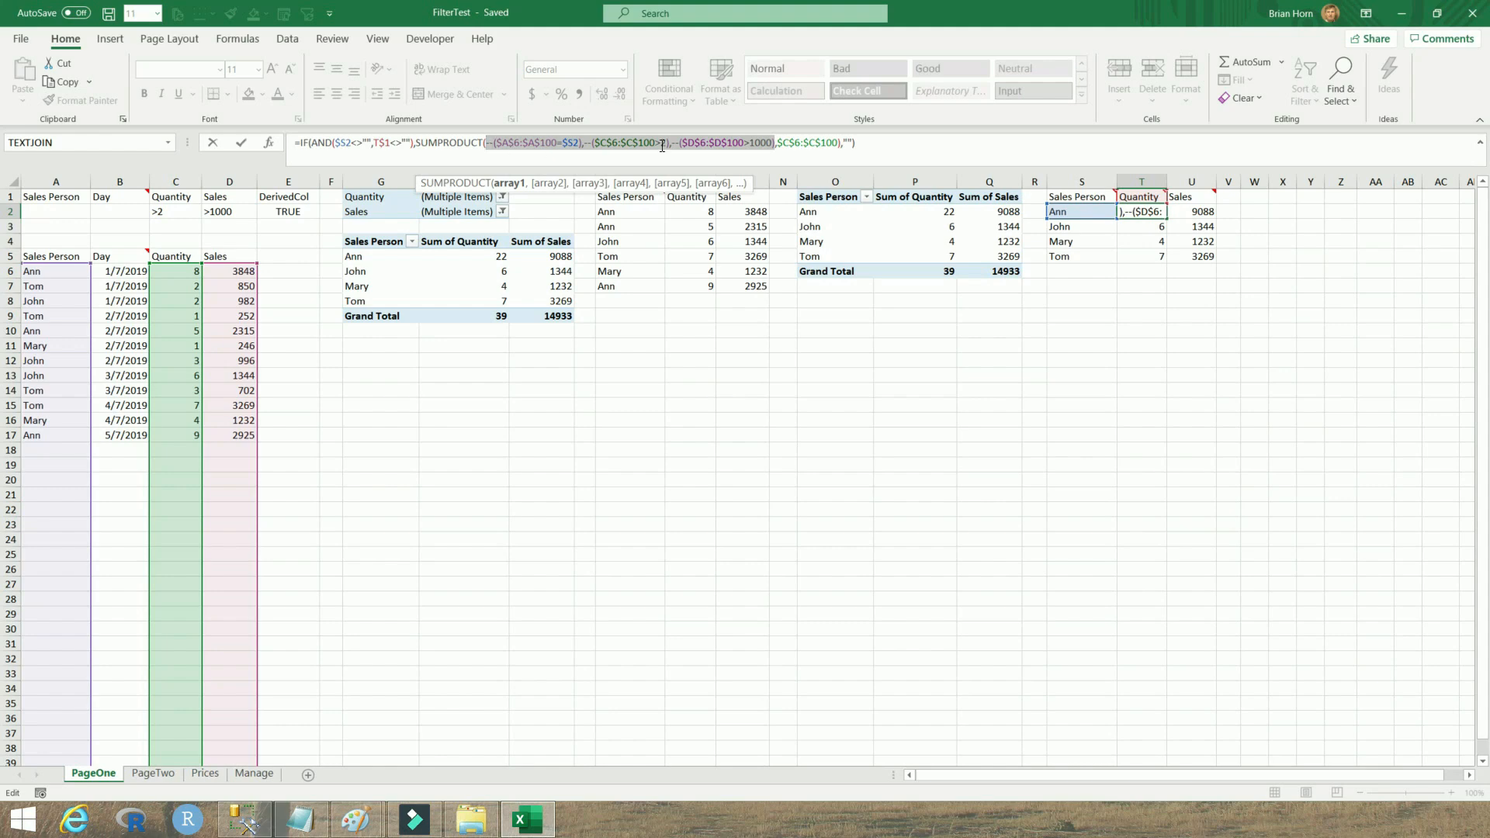
drag(841, 143, 778, 148)
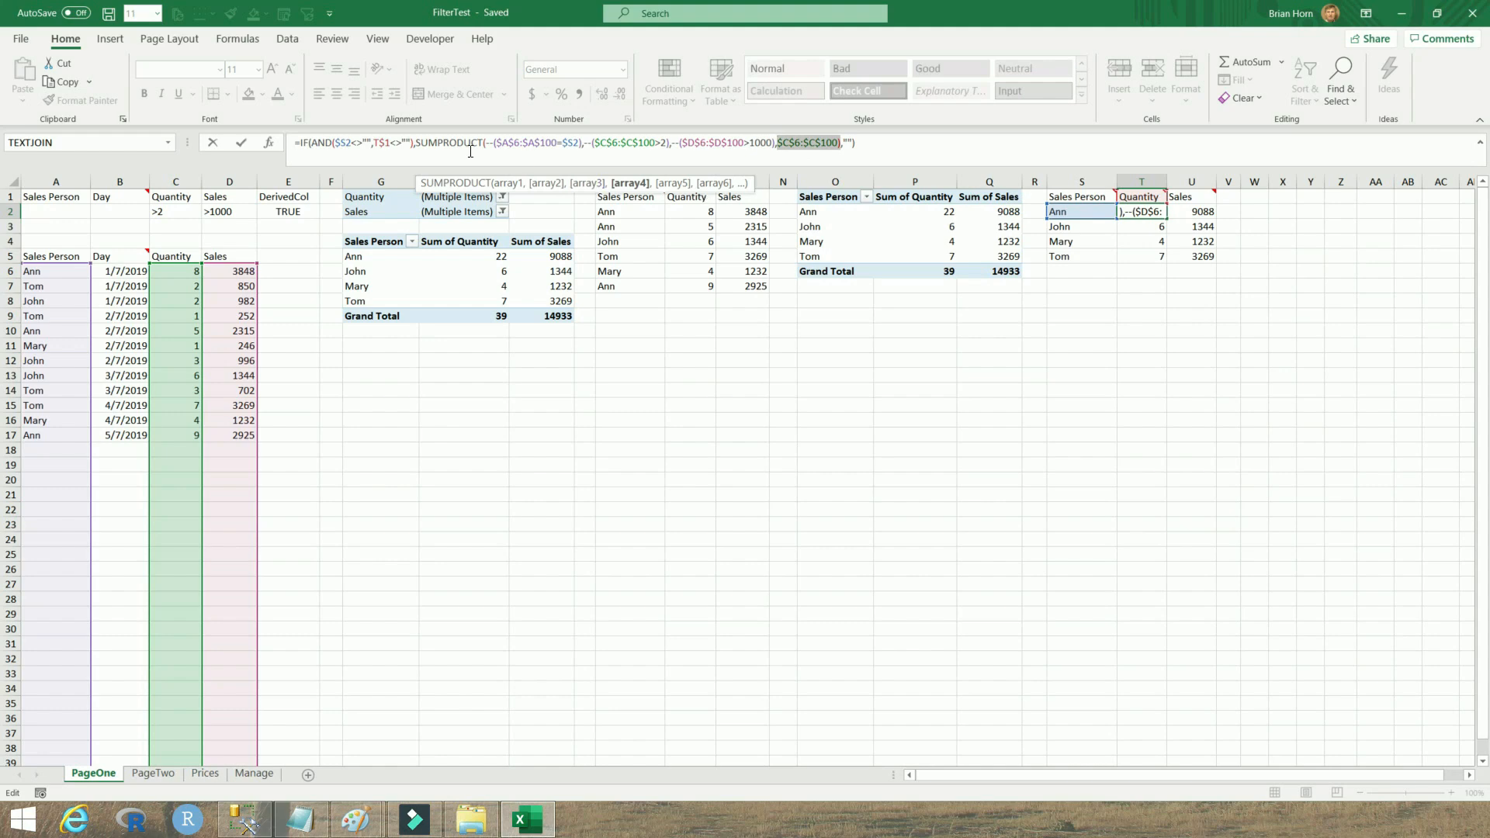
click(873, 145)
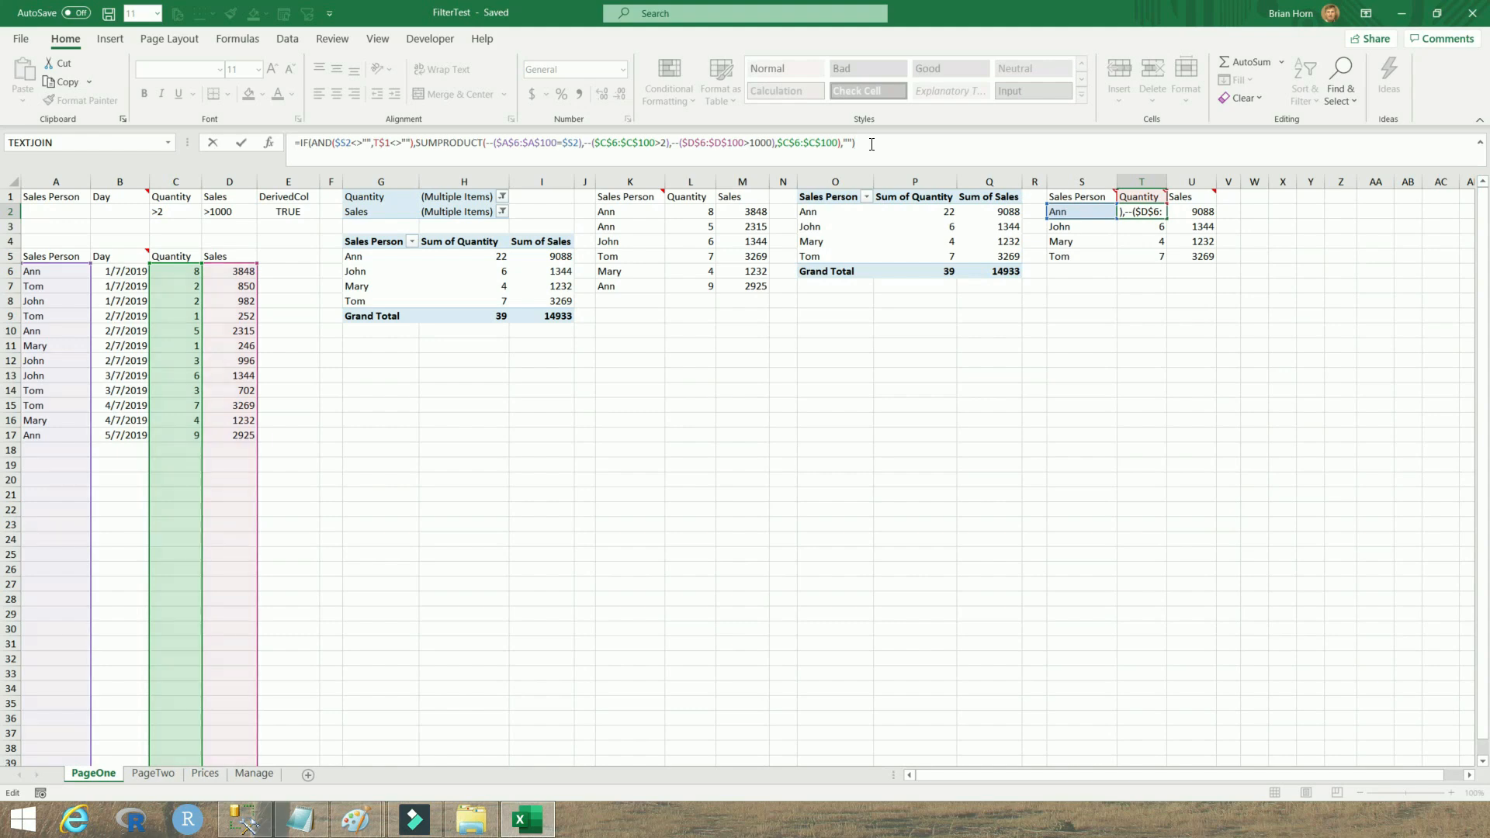
key(Return)
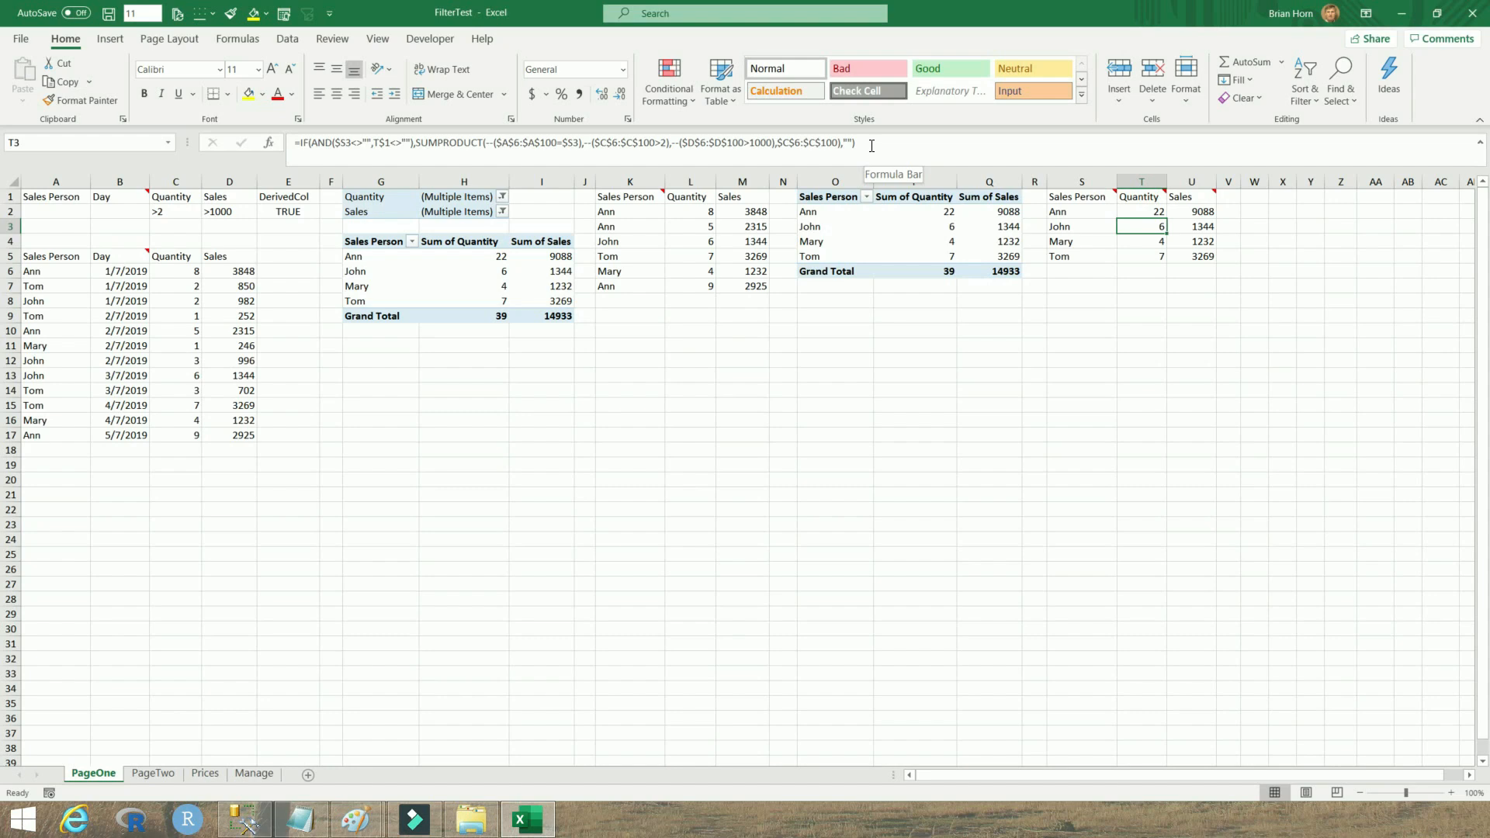
Examine U2's SUMPRODUCT formula, highlighting its condition arguments and the summed Sales range
click(1195, 212)
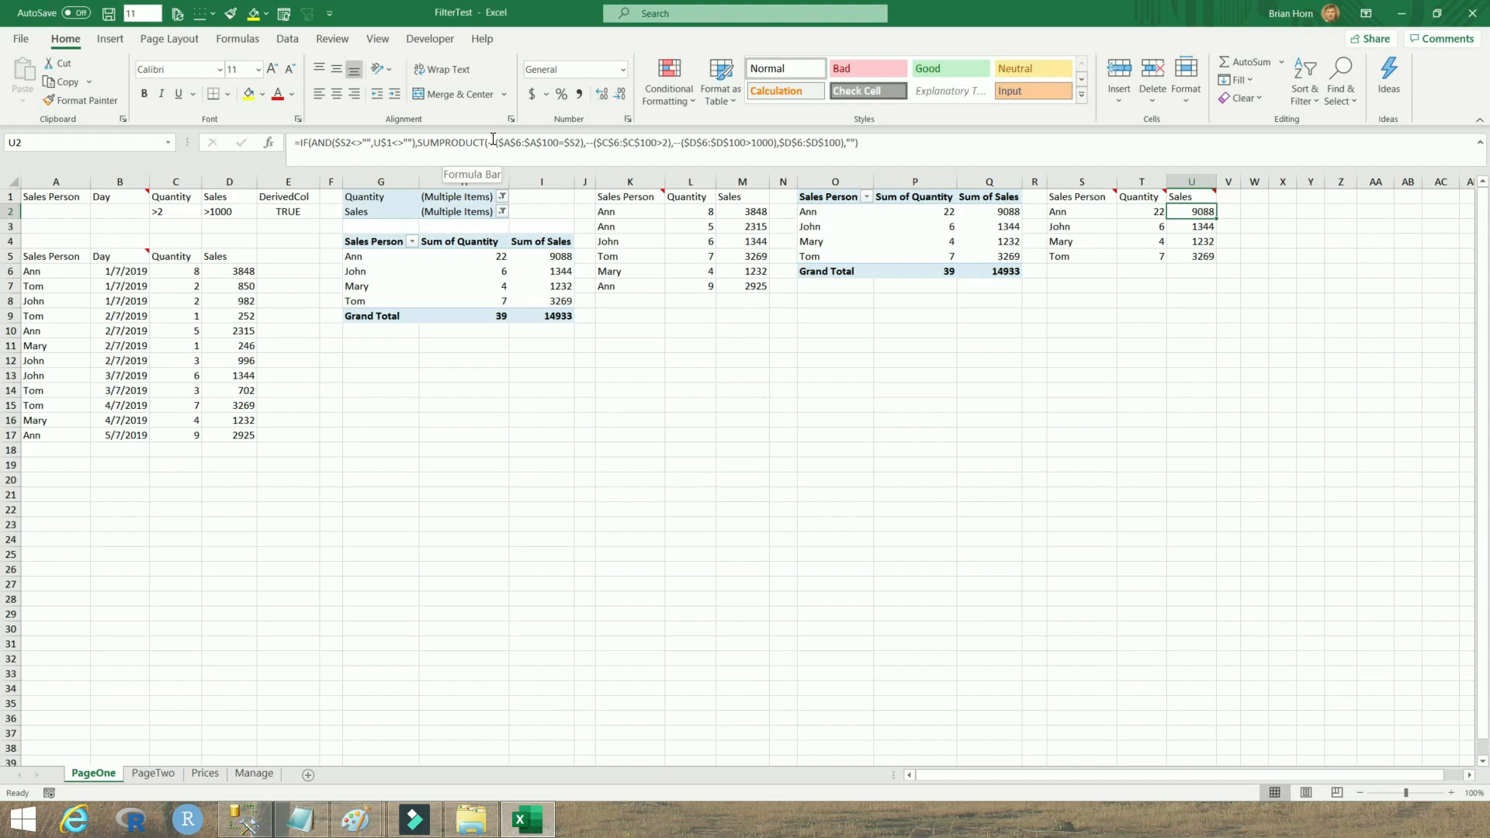
drag(490, 142, 777, 145)
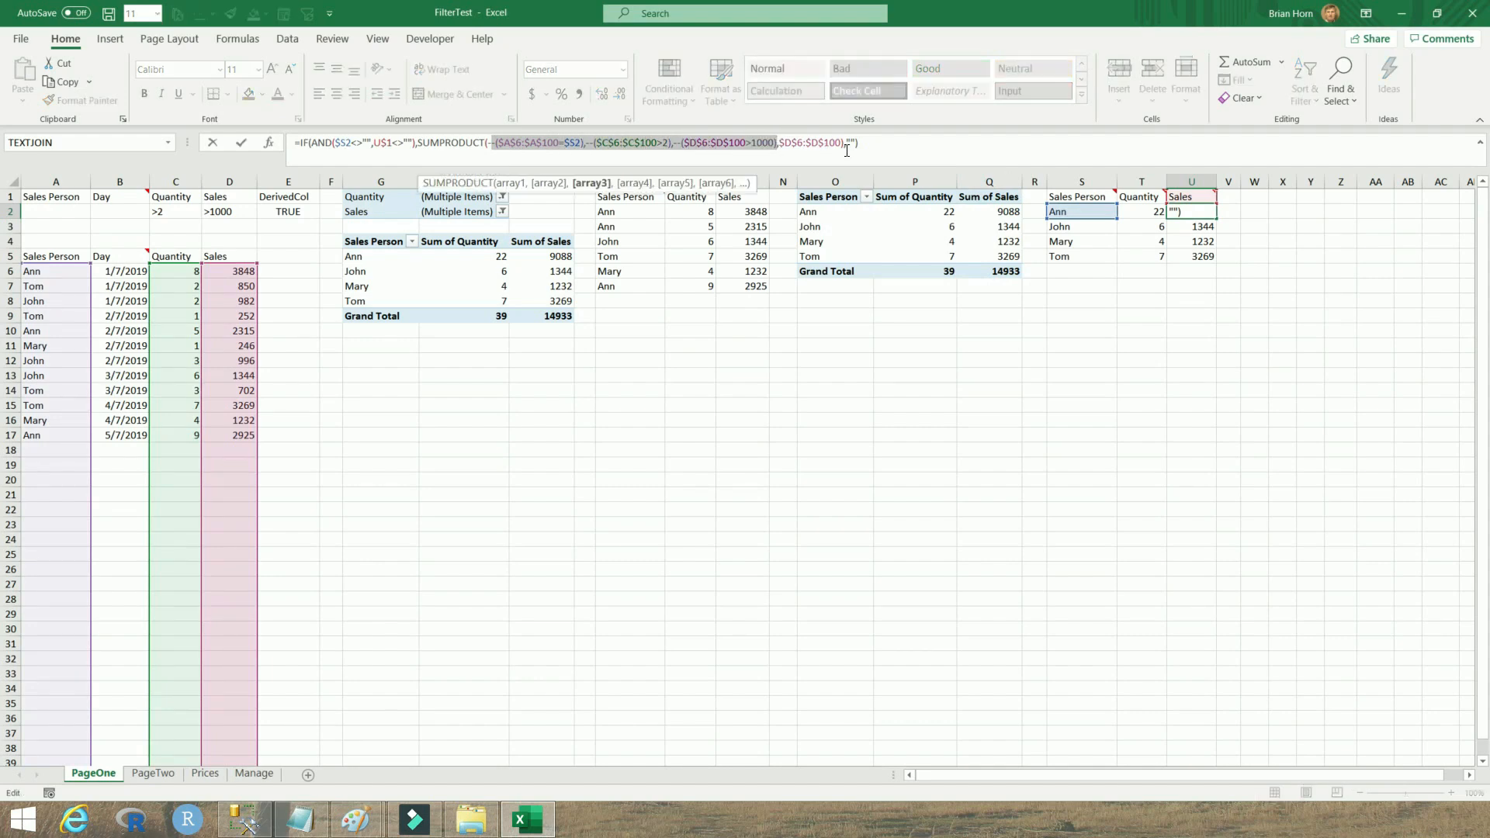
drag(841, 142, 780, 144)
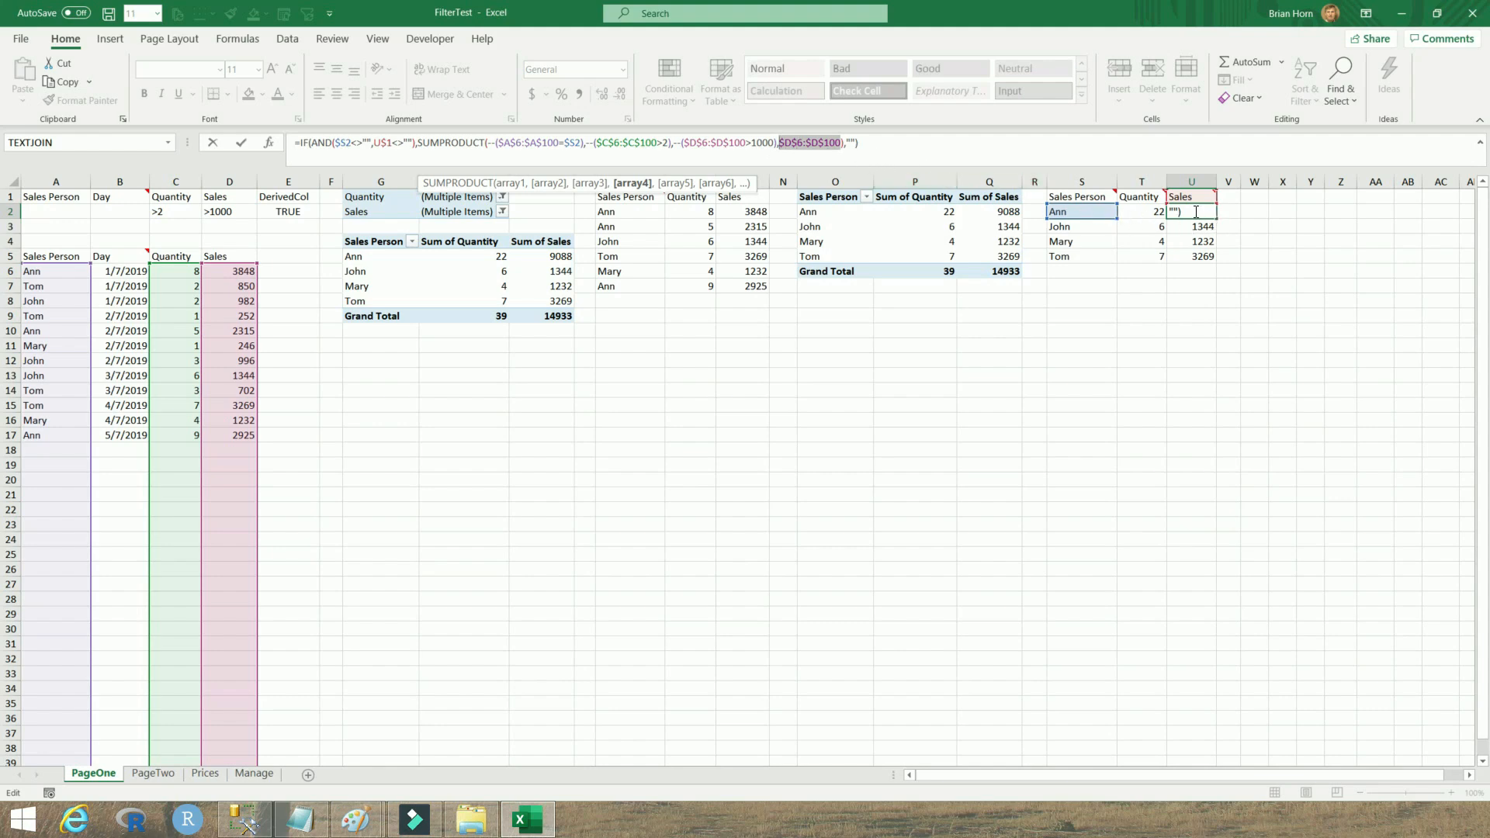
click(883, 143)
key(Return)
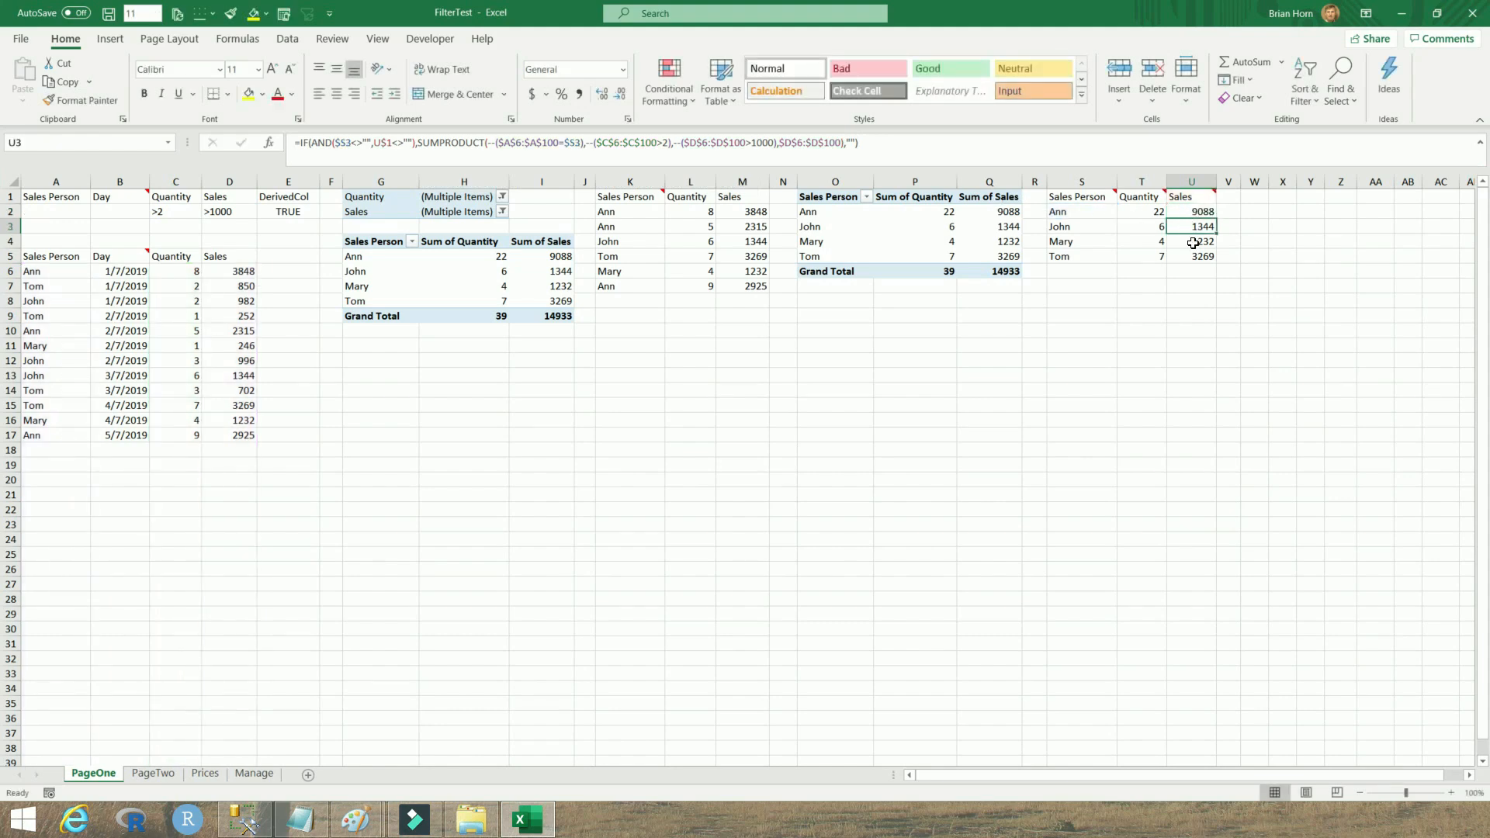
Inspect the formulas in U4, U5 and T2 and the source data range A6:D17
click(1196, 242)
click(1195, 259)
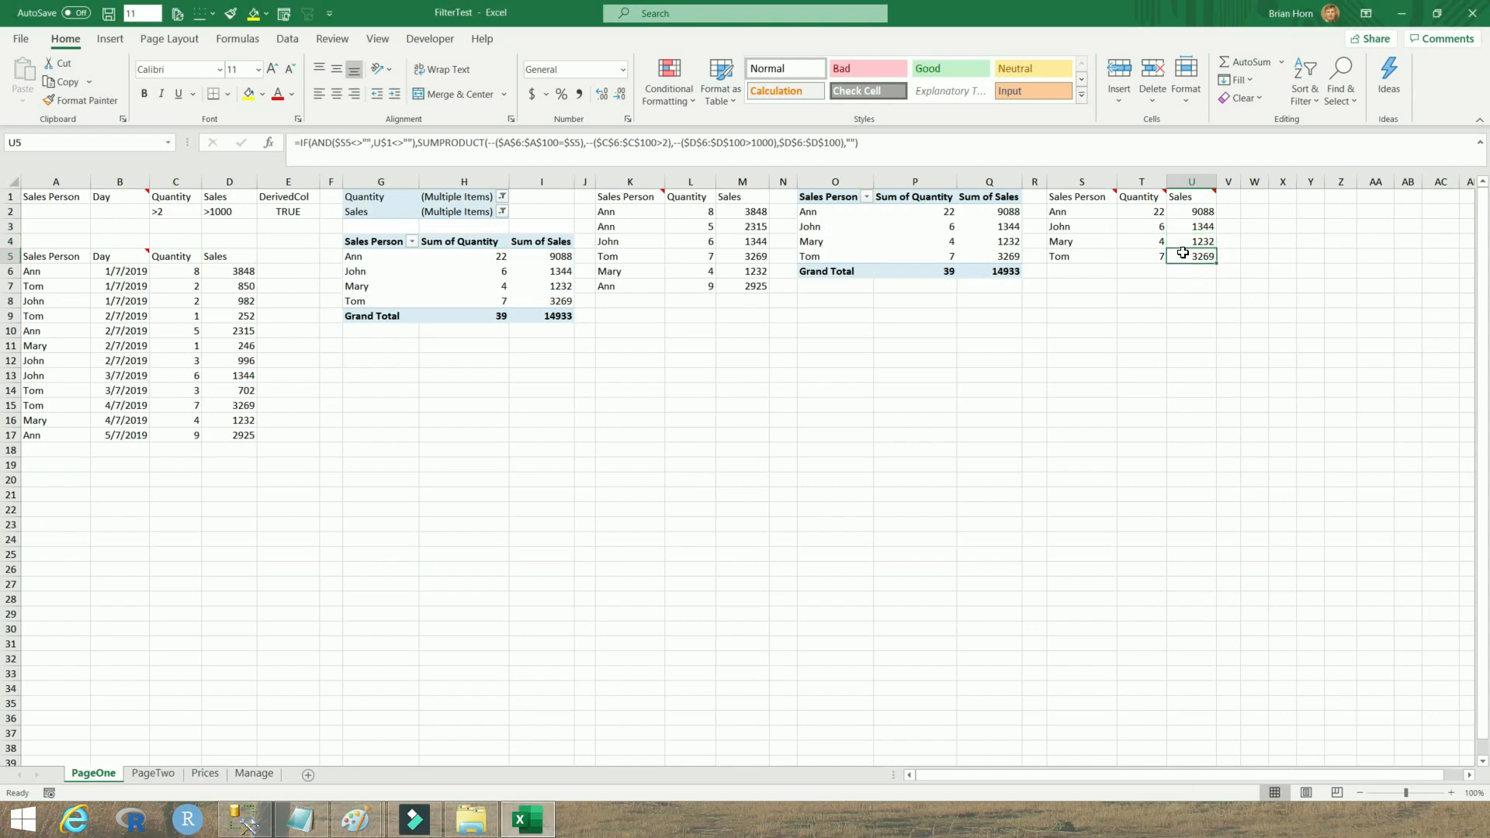
click(1139, 212)
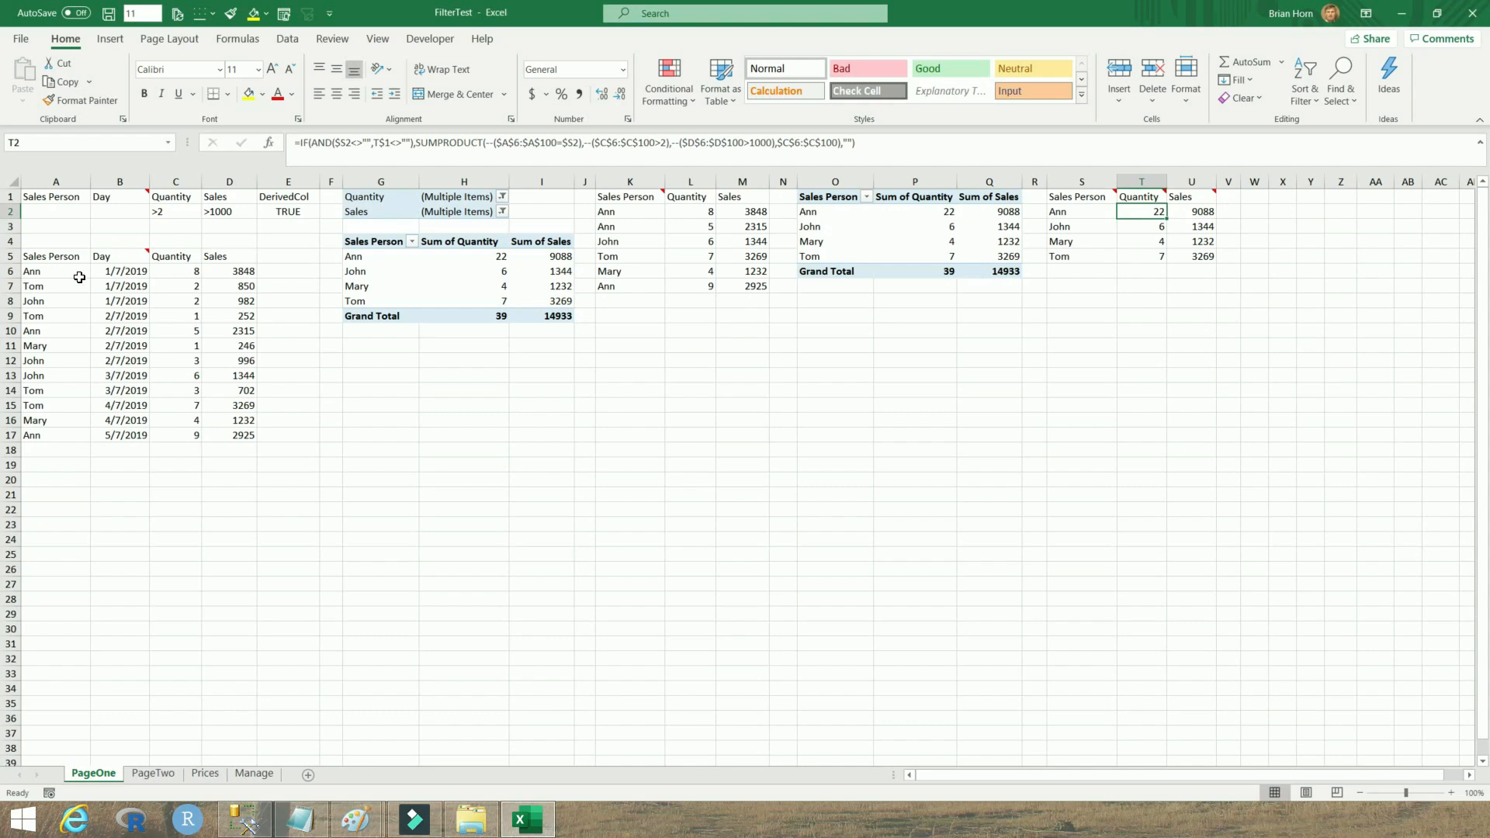
drag(35, 272, 234, 433)
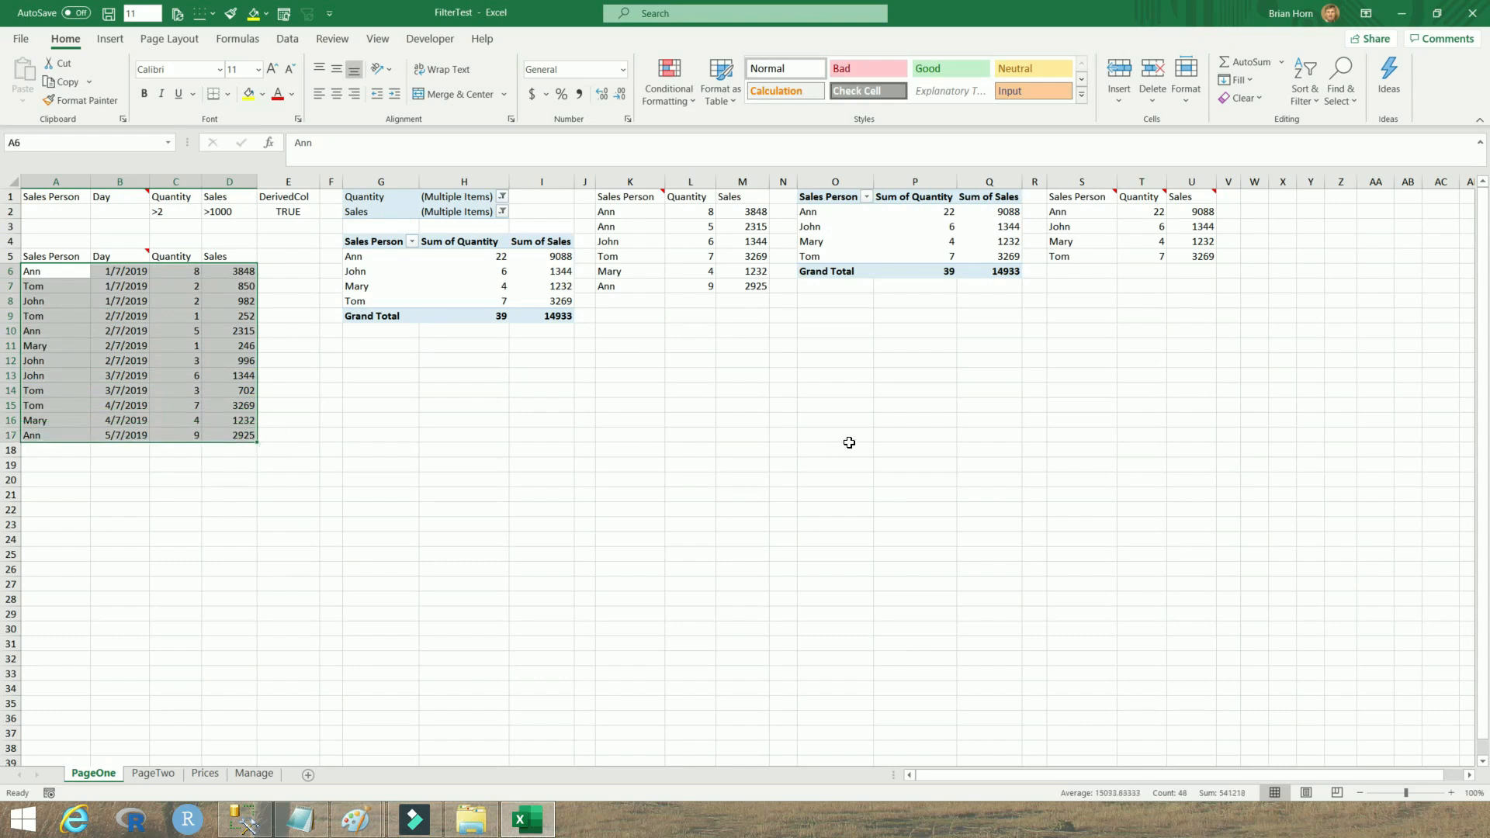
click(1147, 211)
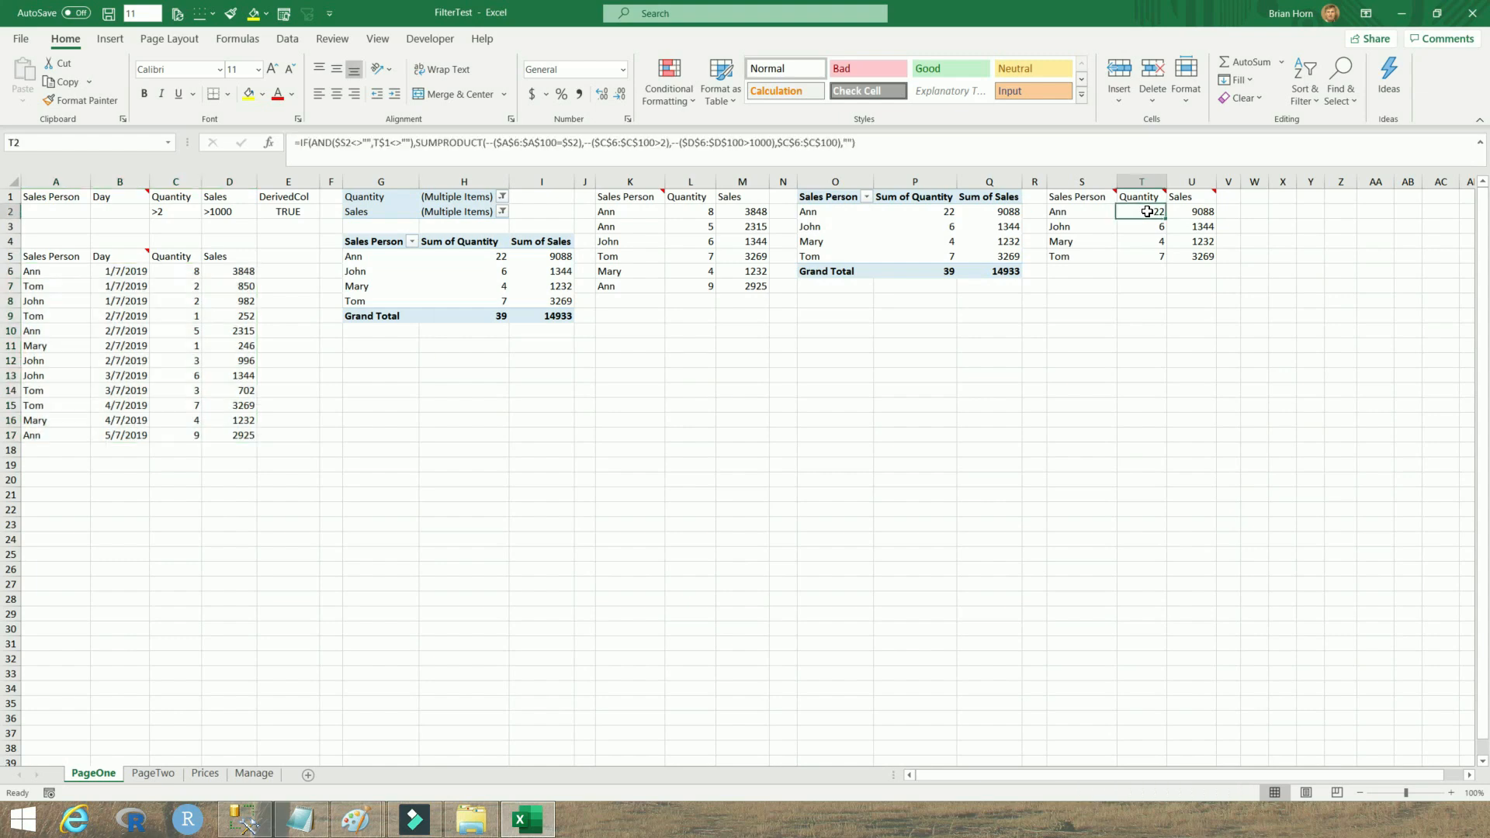